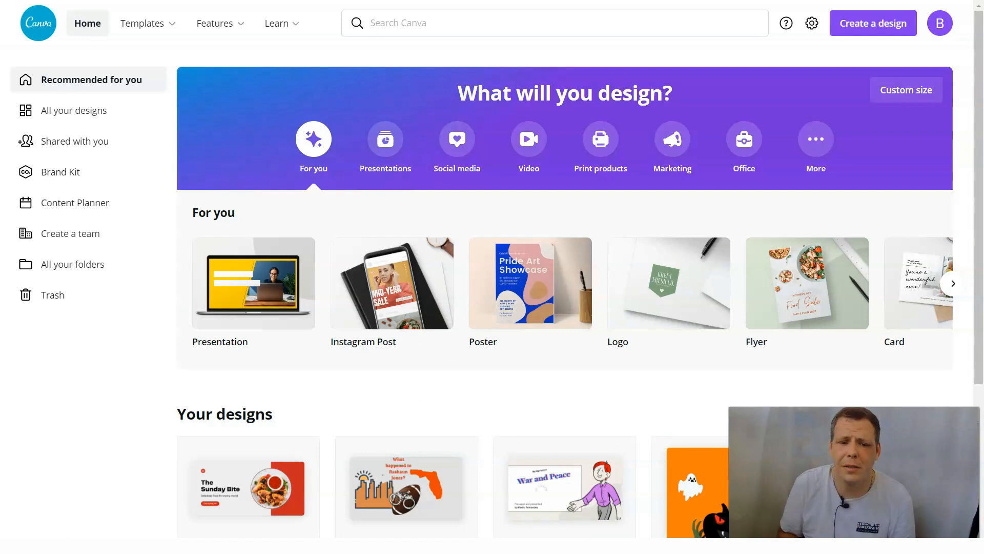
- Browse the business website templates and open the preview of The Sunday Bite, the Red Flat & Minimalist Comfort Food Website template
mouse_move(381, 253)
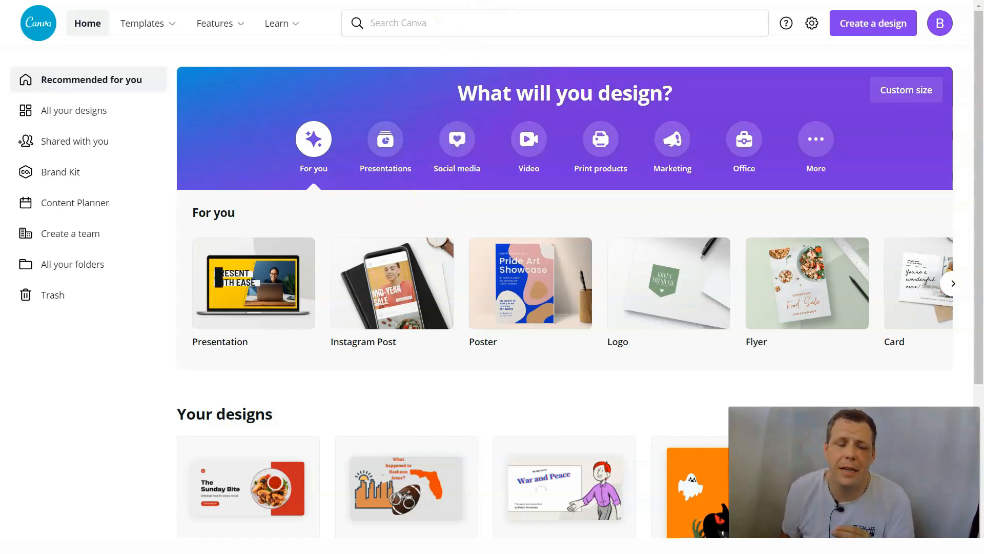
mouse_move(145, 26)
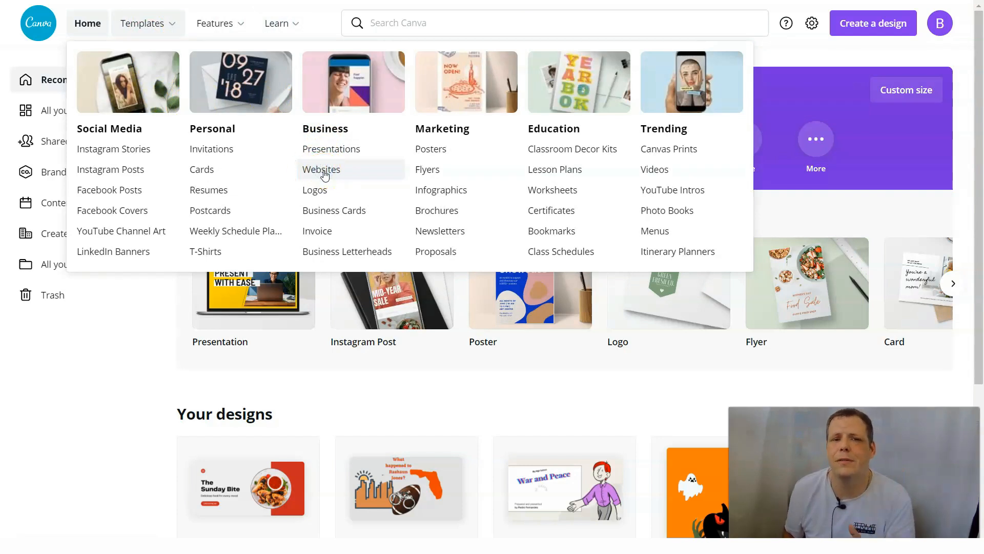
click(324, 175)
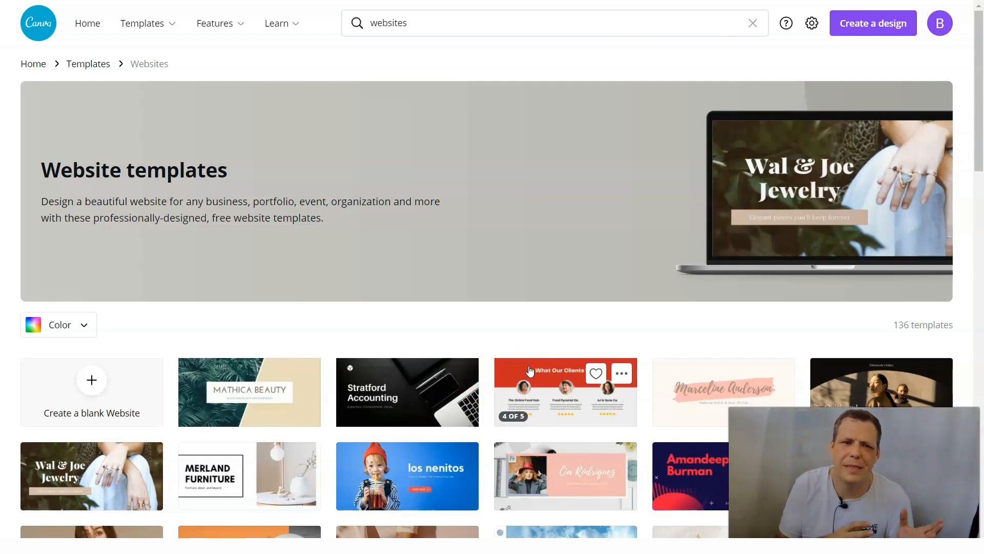
click(533, 369)
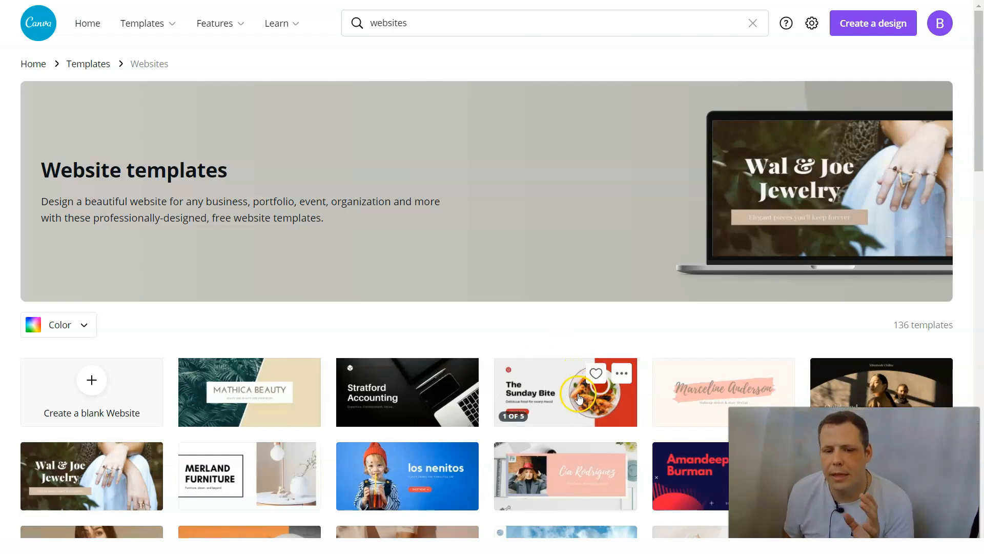
click(530, 384)
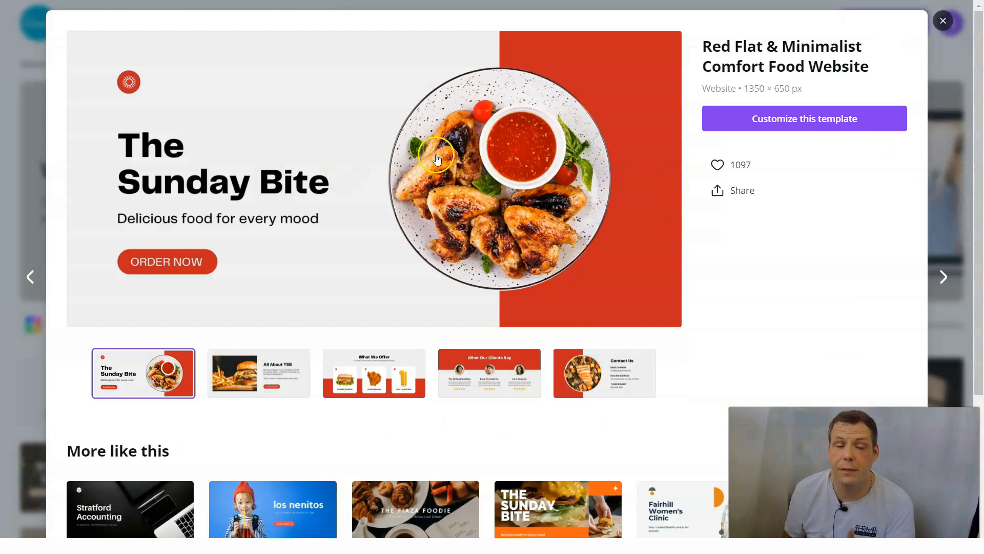
- Like and unlike the template, and look through the previews of its About, What We Offer, client testimonials, Contact and title pages
click(716, 165)
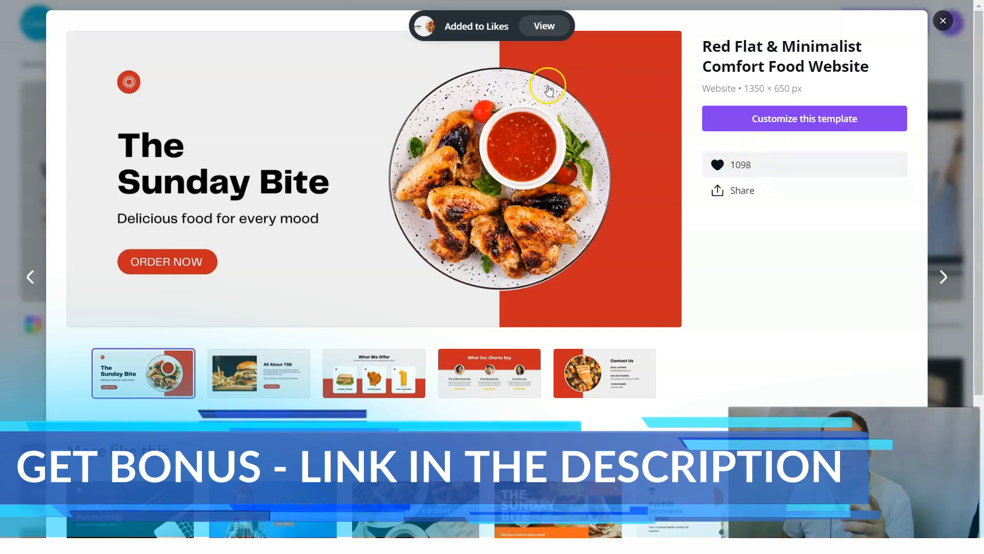
click(718, 164)
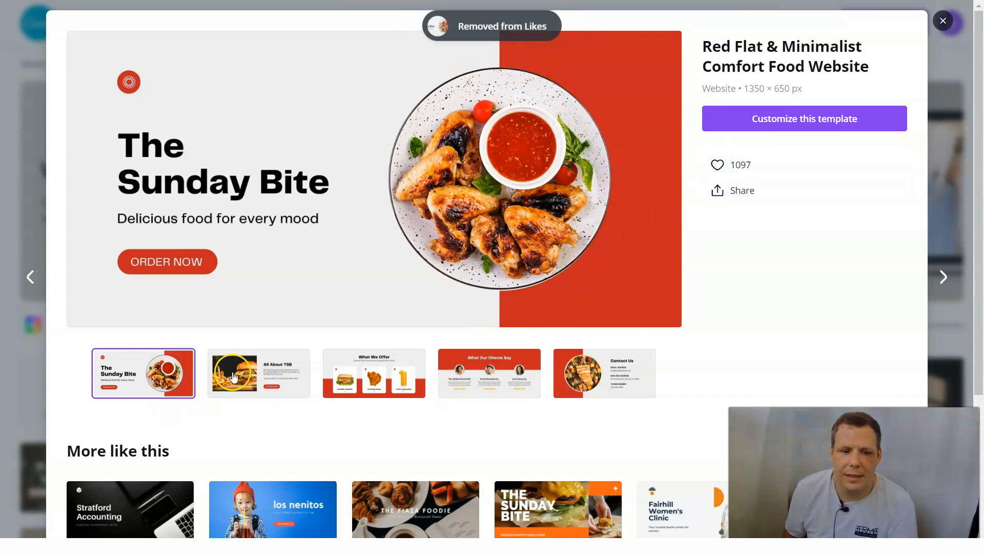
click(259, 369)
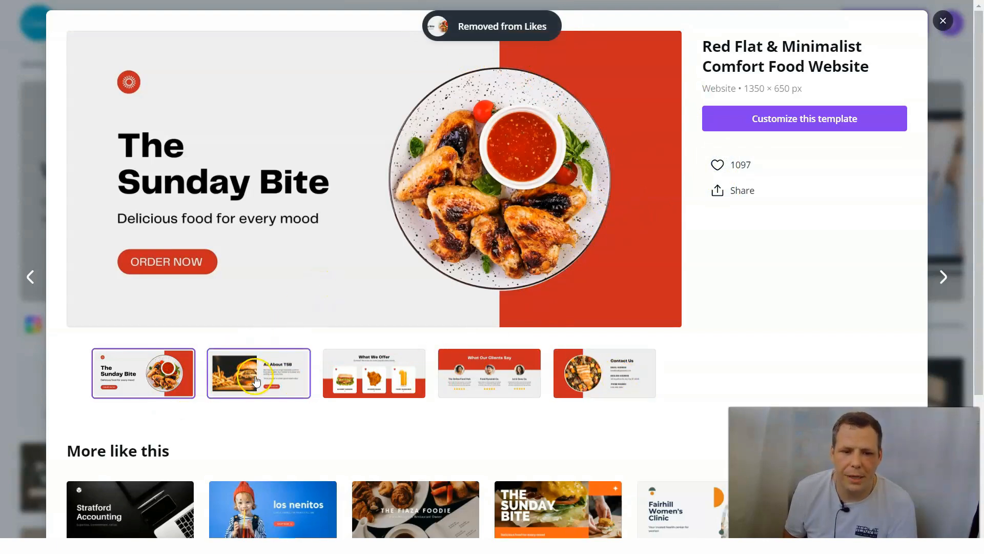
click(392, 378)
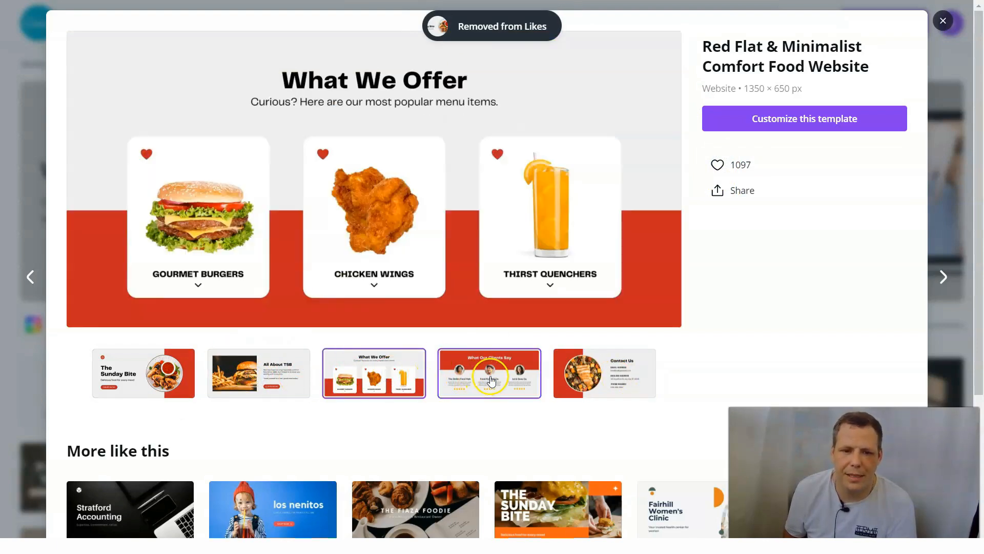
click(256, 370)
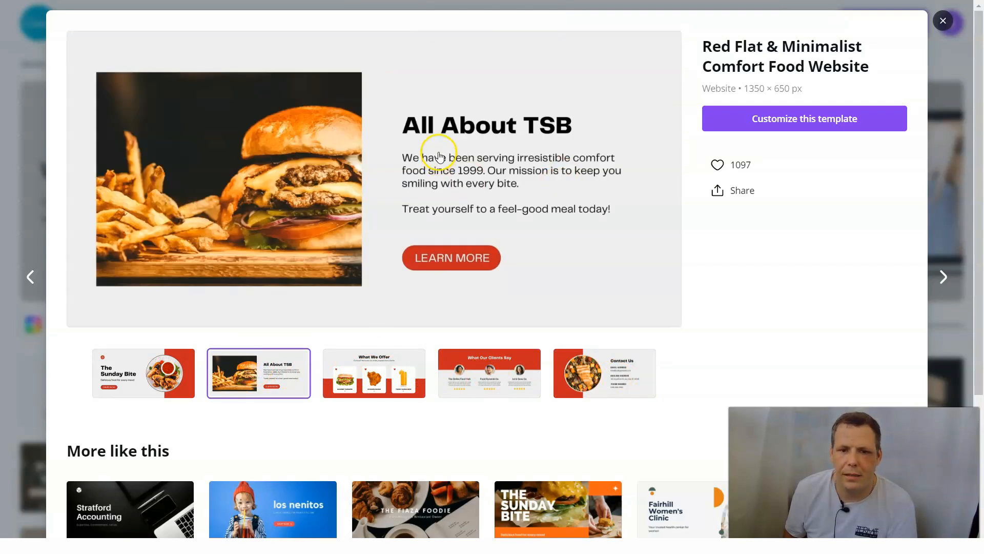
click(386, 371)
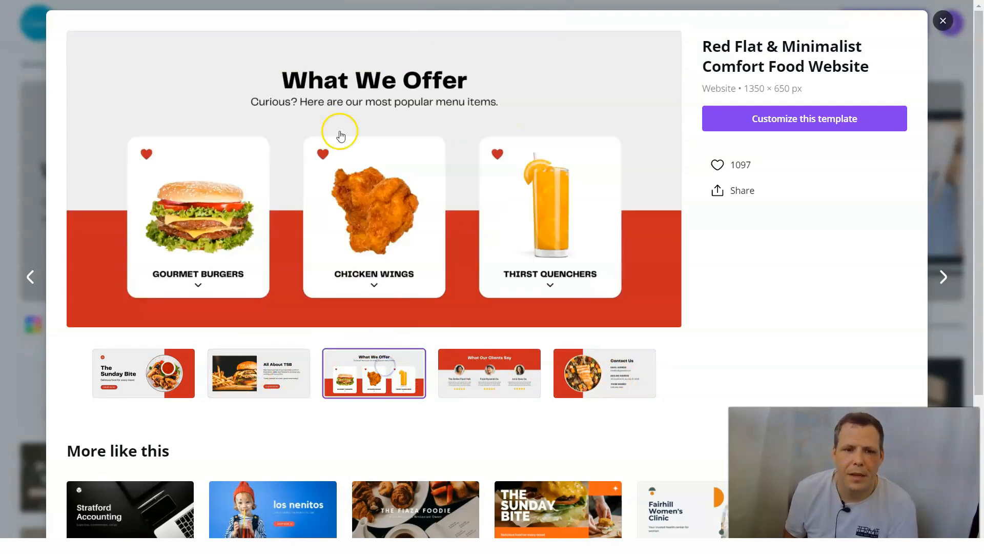
click(467, 385)
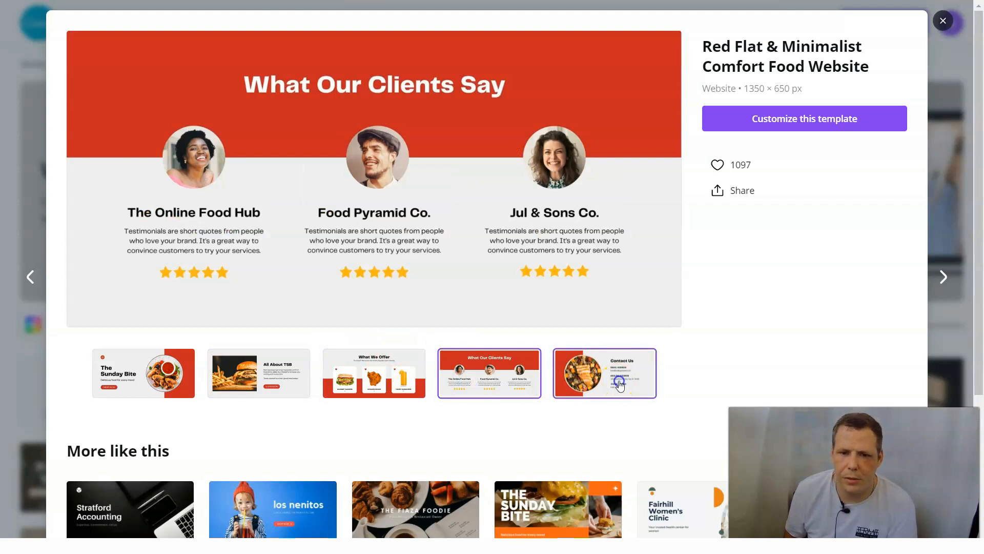
click(615, 381)
click(172, 388)
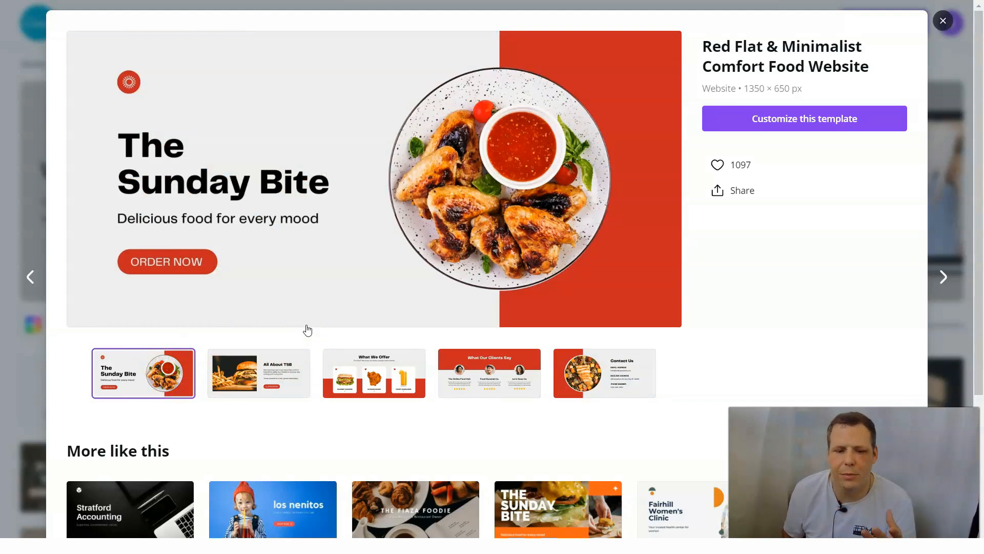
- Start customizing the template and rename the design as "My yummy site"
click(762, 123)
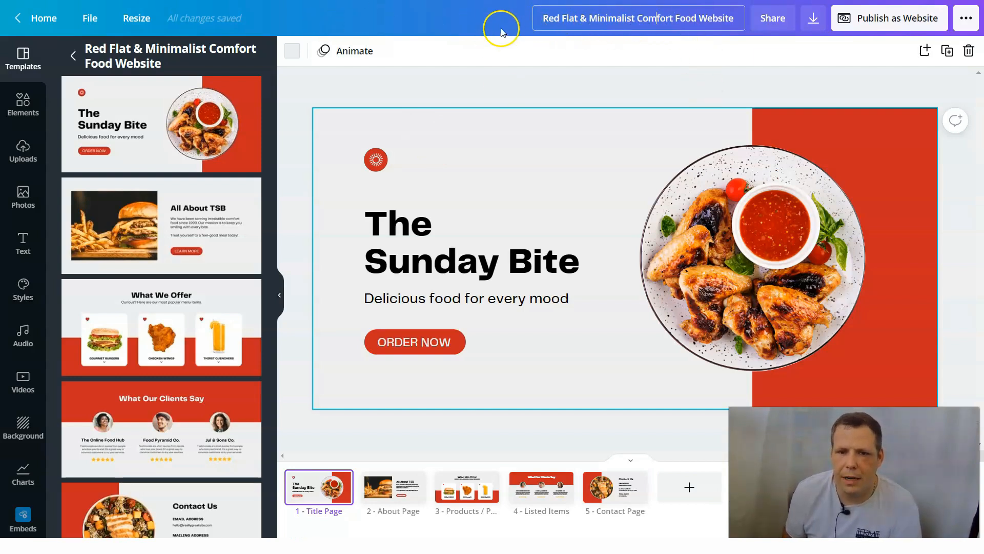
drag(544, 29, 715, 29)
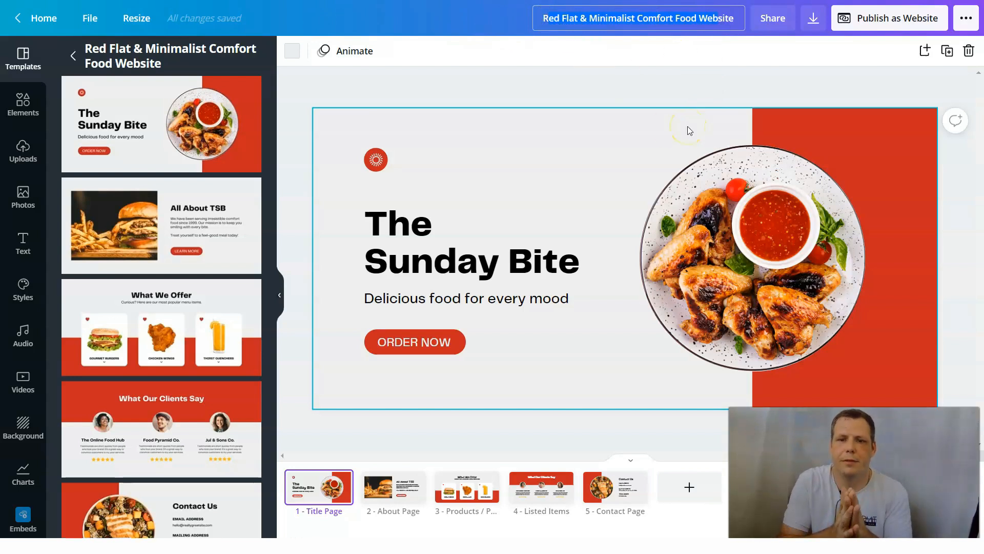
text(Rsite)
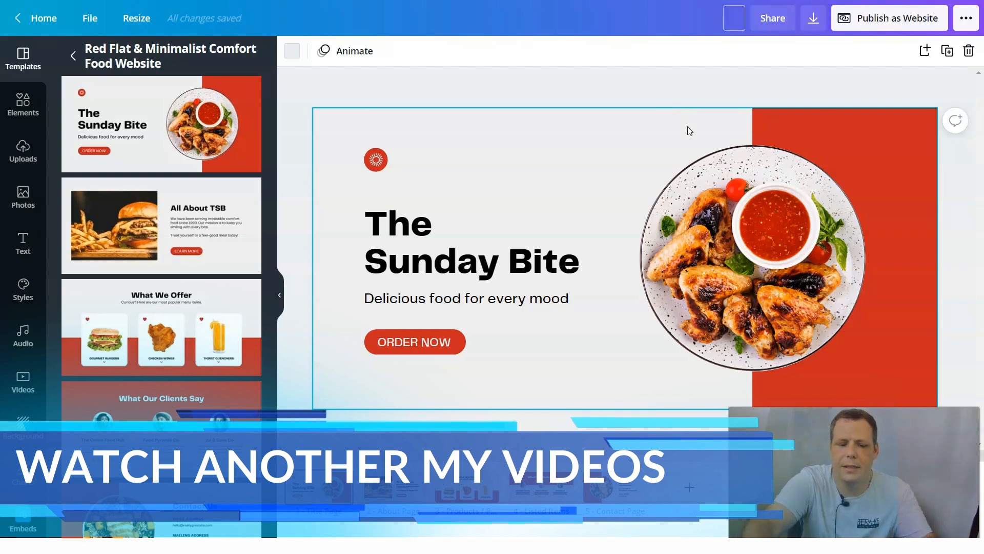
text(My yummy site)
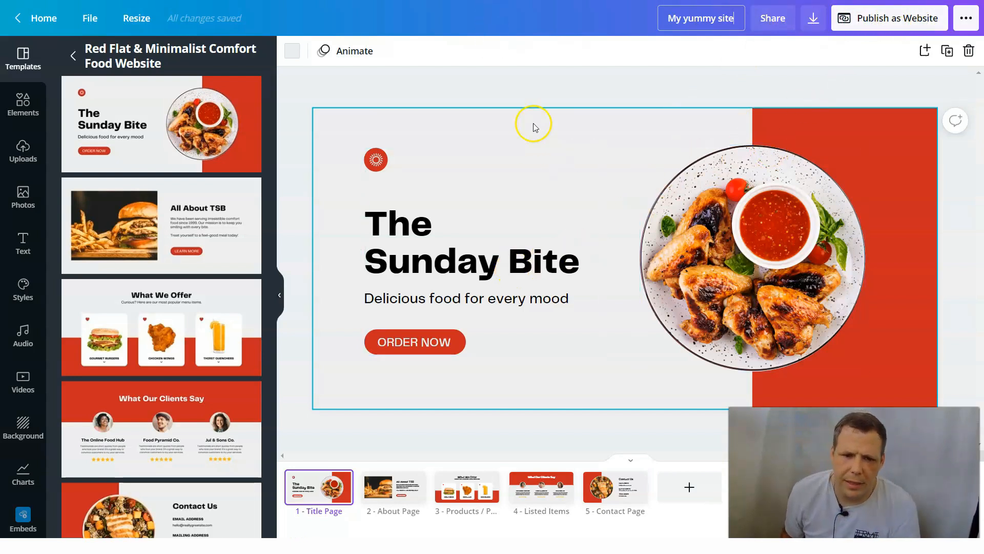
- Look through the site's pages and try white and light gray on the title page's red block behind the plate
scroll(565, 207, down, 1)
scroll(565, 207, up, 1)
scroll(565, 200, down, 4)
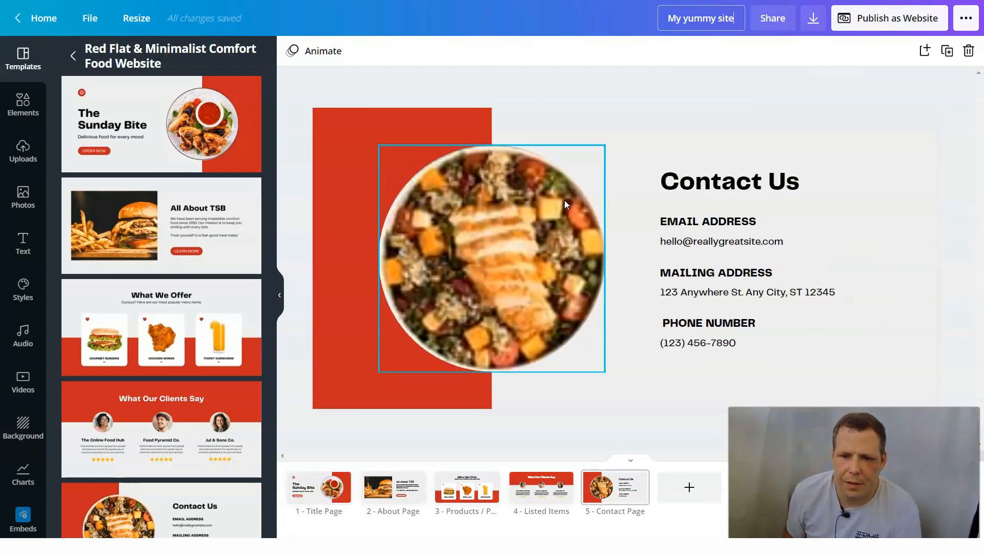
scroll(565, 200, up, 3)
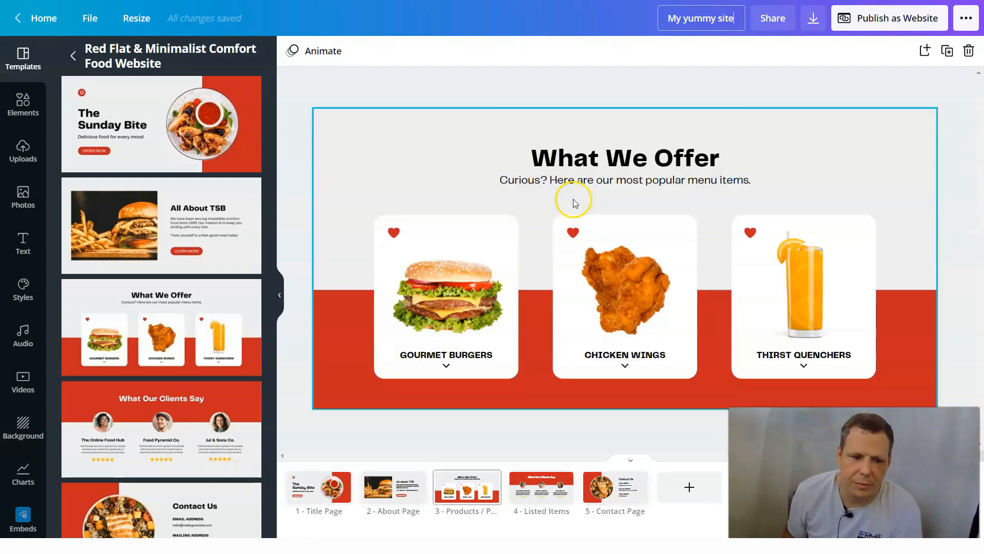
scroll(641, 177, up, 1)
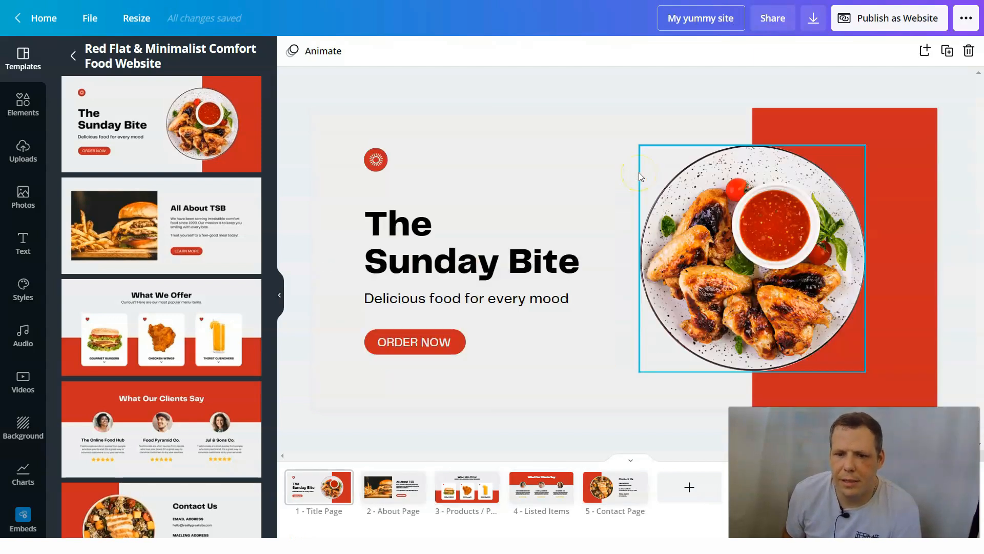
click(890, 143)
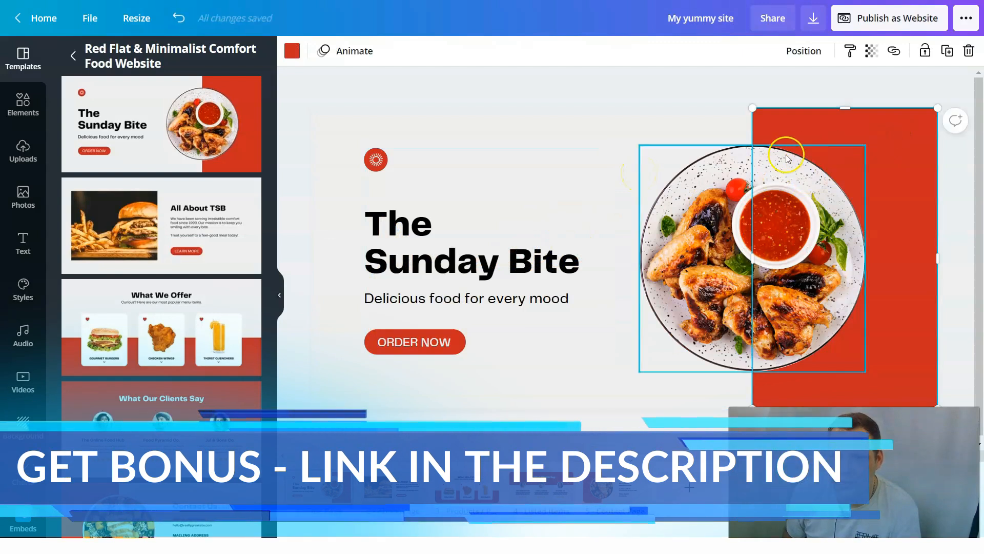
click(288, 54)
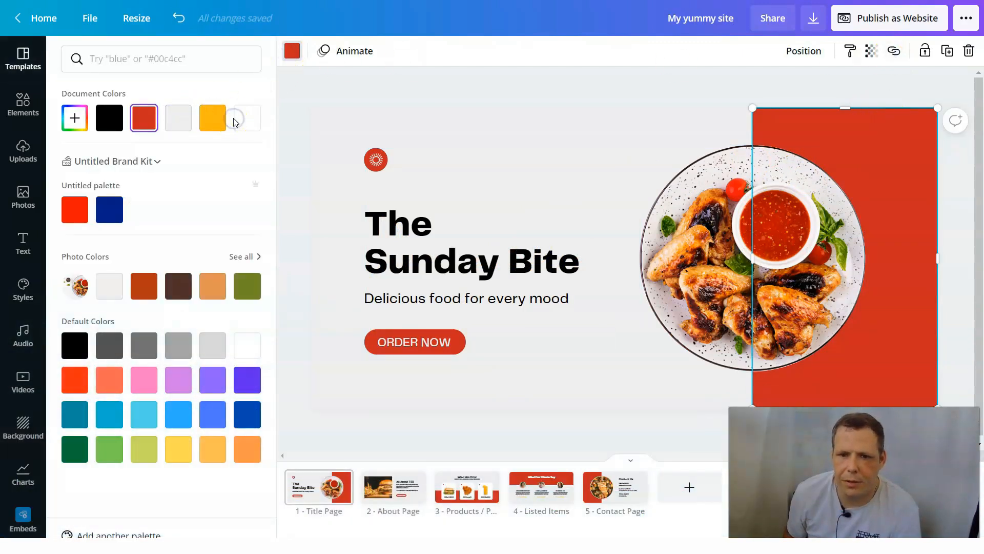
click(243, 122)
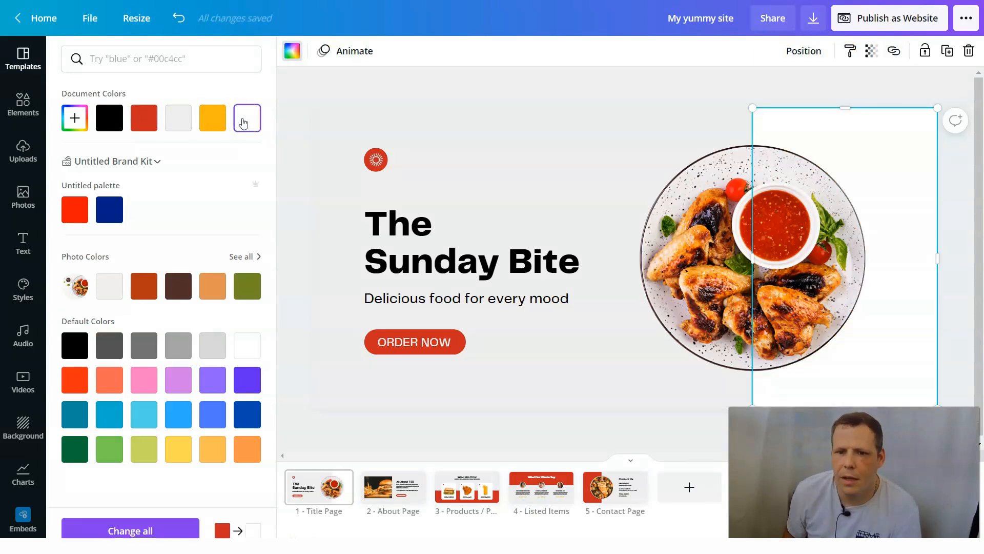
click(177, 117)
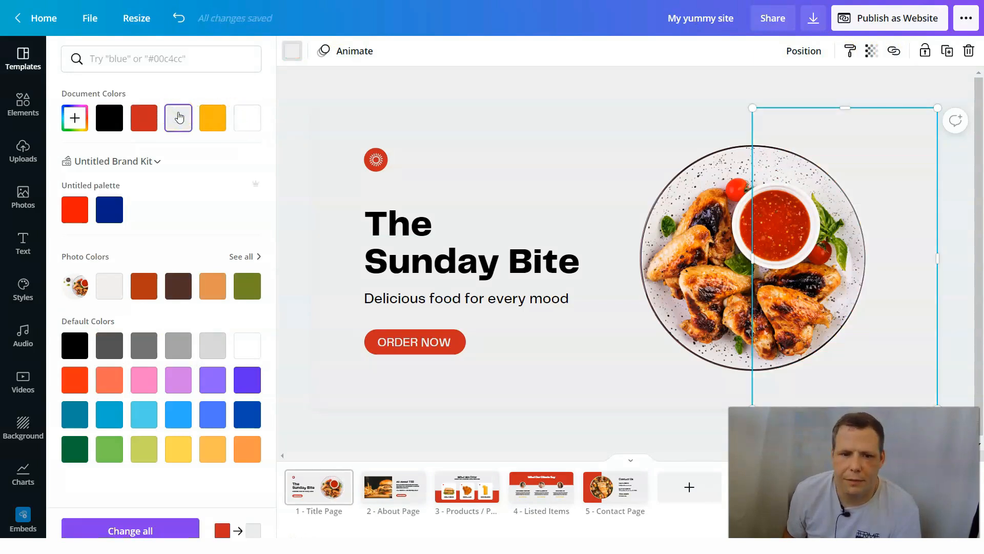
- Set the title page's background to the yellow-orange document color
click(620, 114)
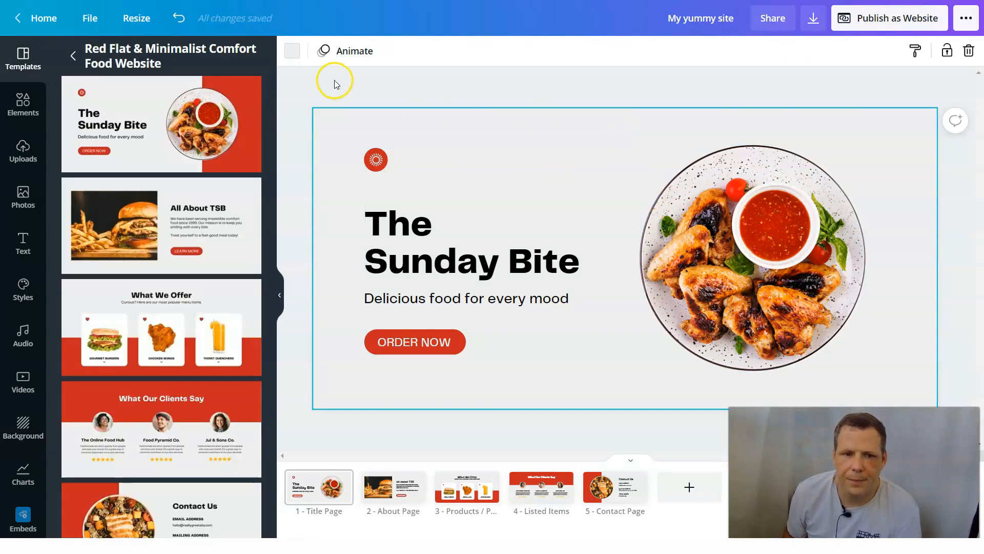
click(292, 51)
click(212, 118)
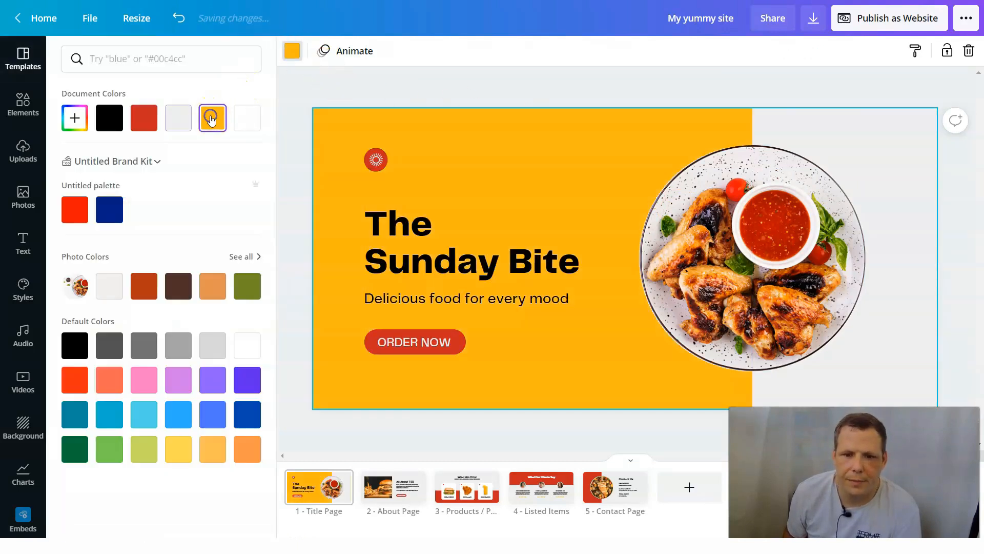
- Recolor the block behind the plate on the title page with the dark blue from the brand kit palette
click(798, 117)
click(291, 51)
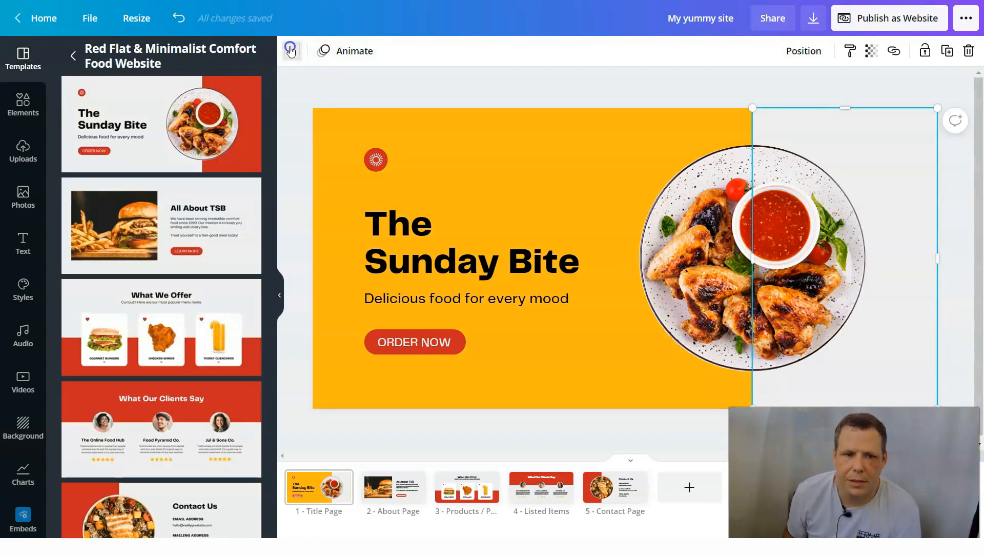
click(69, 203)
click(110, 209)
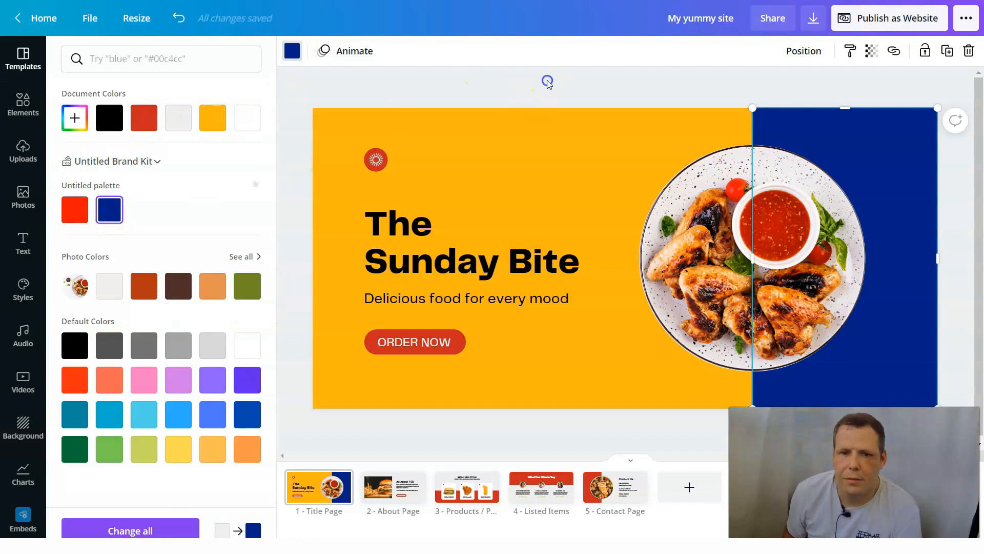
click(548, 82)
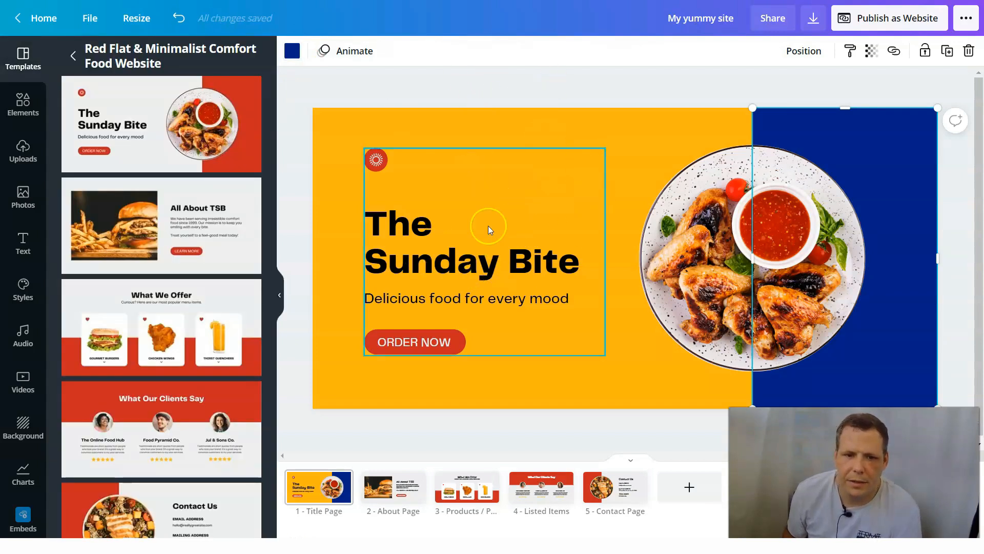
- Replace the title page's heading "The Sunday Bite" with "My Yummy Site"
click(459, 265)
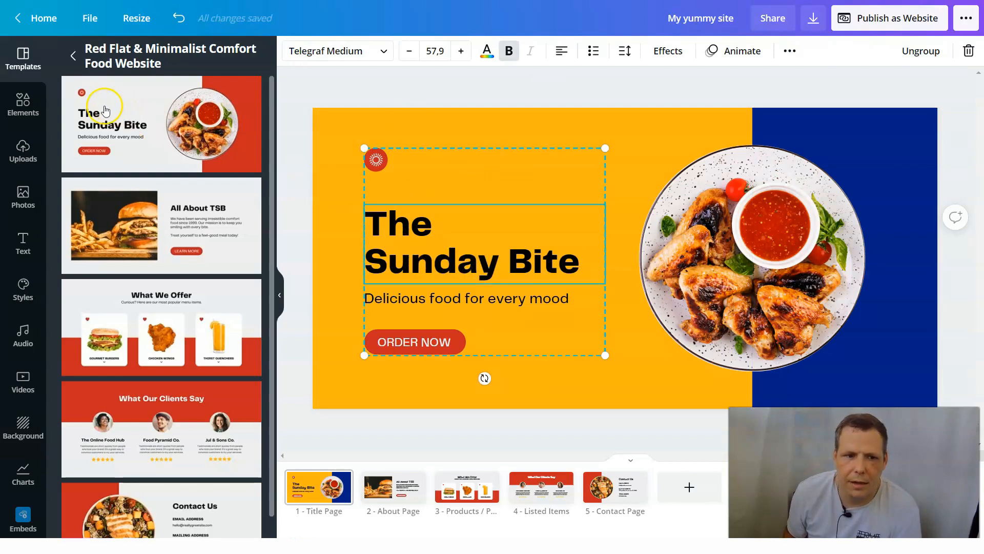
click(23, 244)
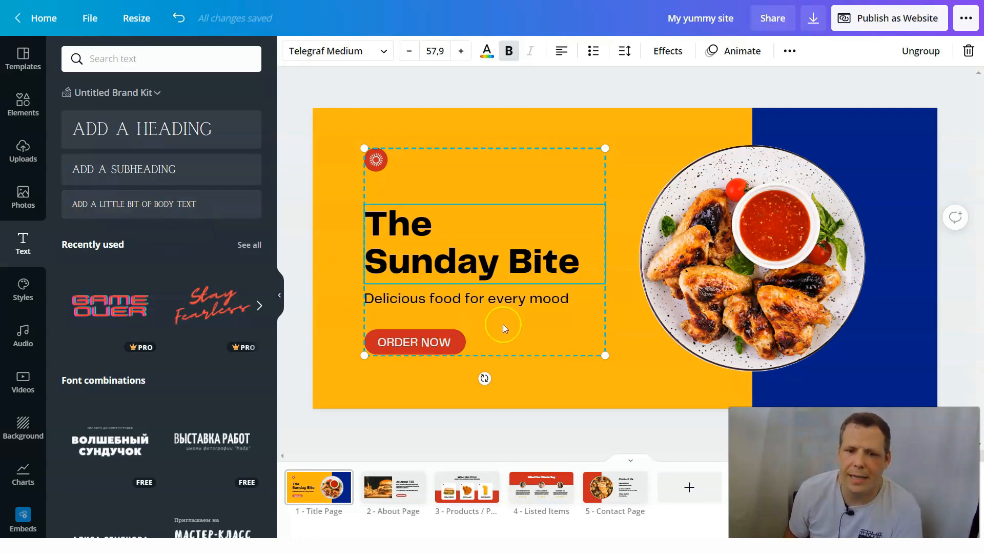
double_click(429, 247)
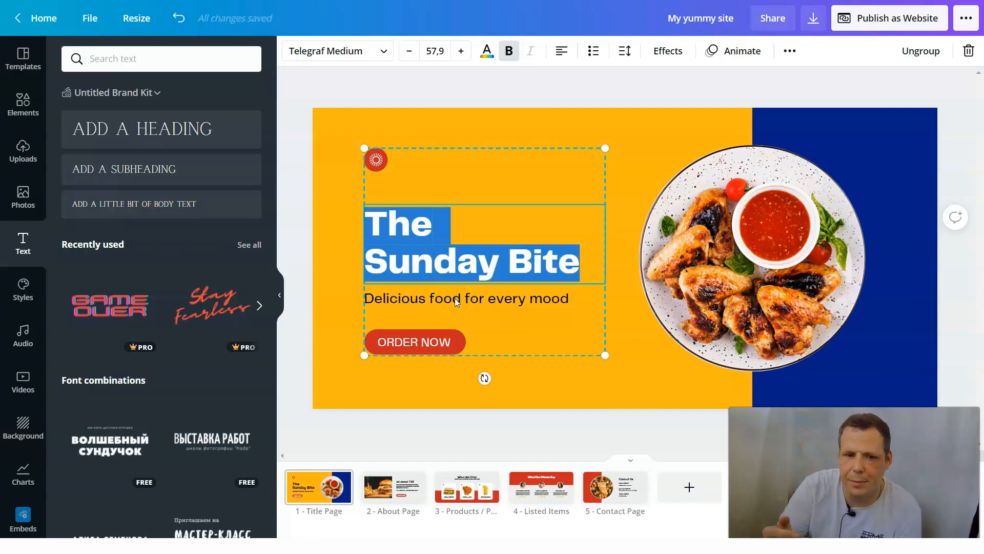
key(BackSpace)
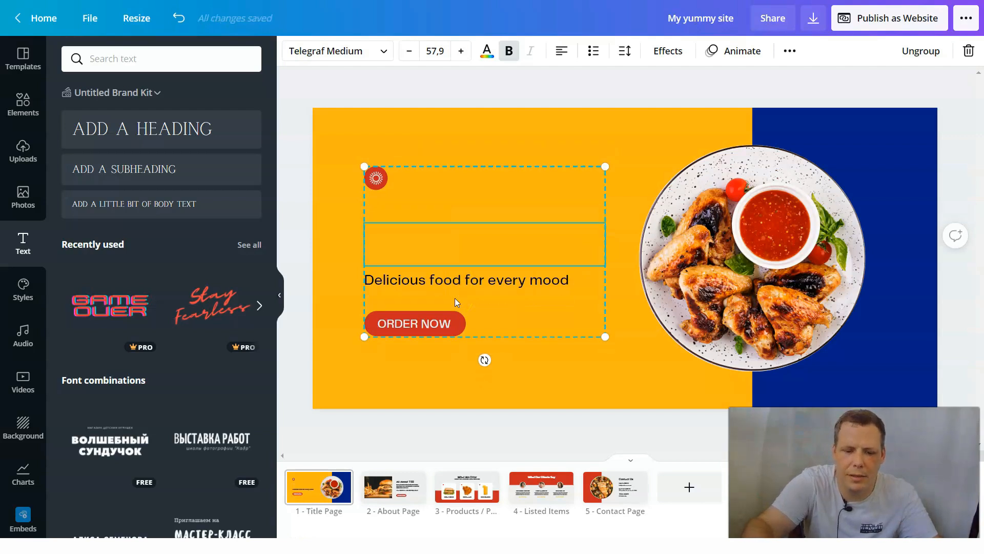
text(My Yumm)
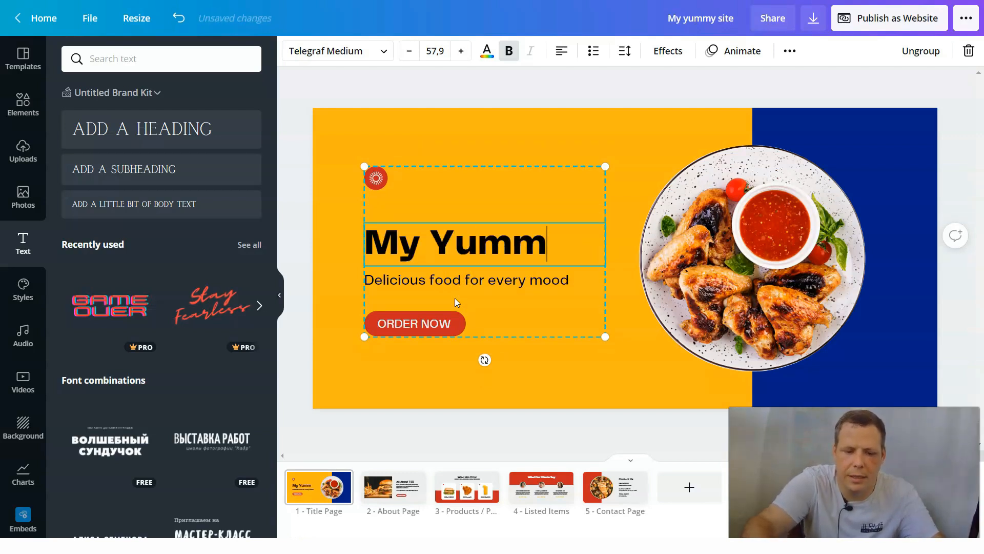
text(y Site)
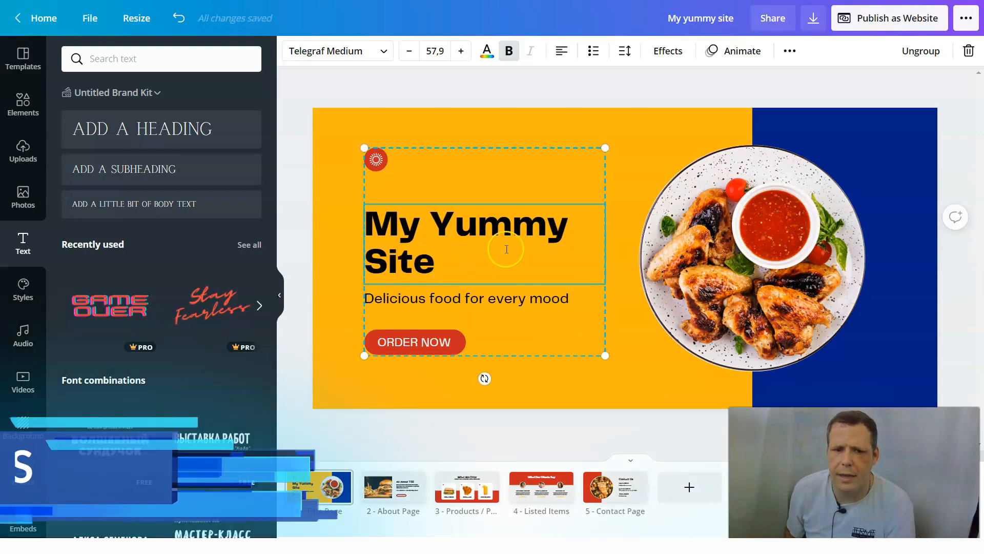
- Change the font of the title page's "My Yummy Site" heading to Belleza
triple_click(457, 266)
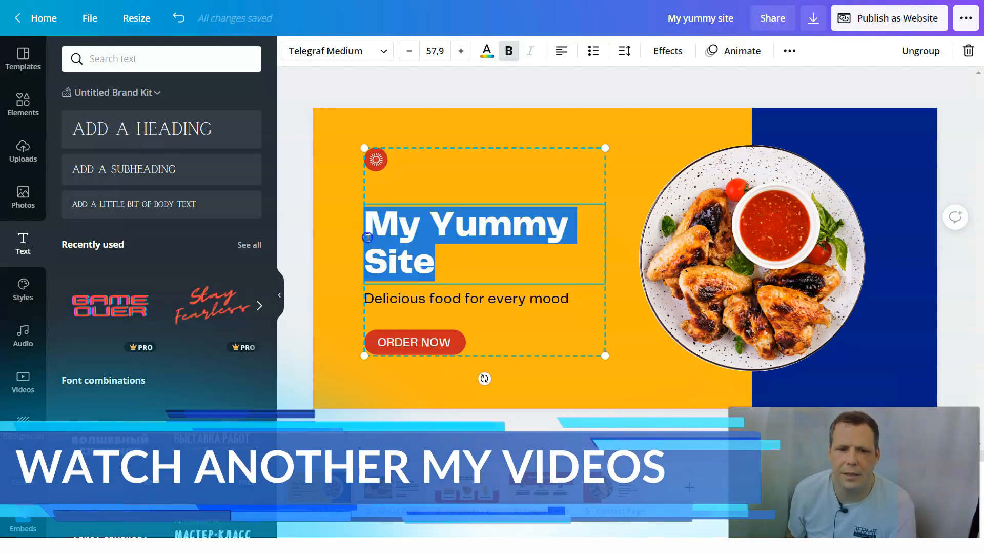
click(384, 53)
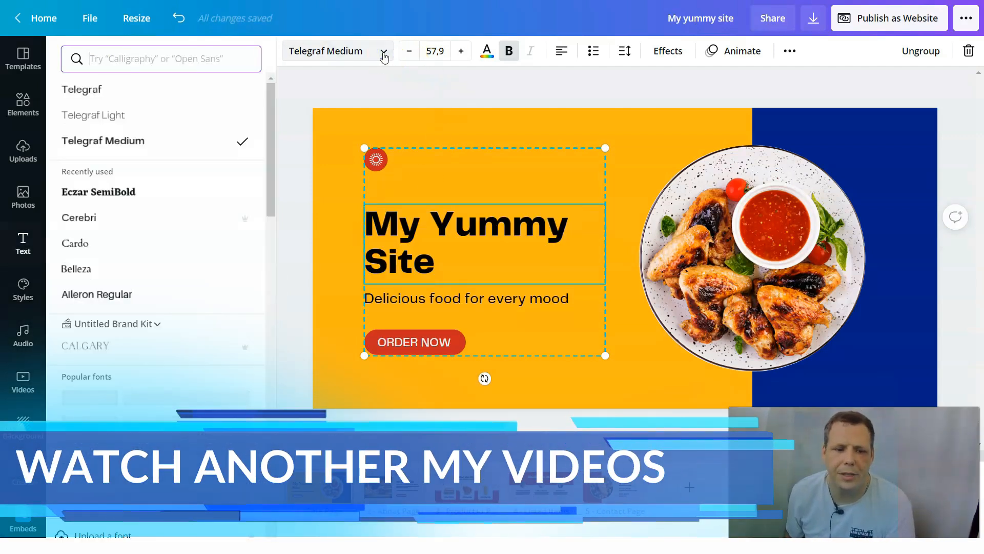
click(93, 264)
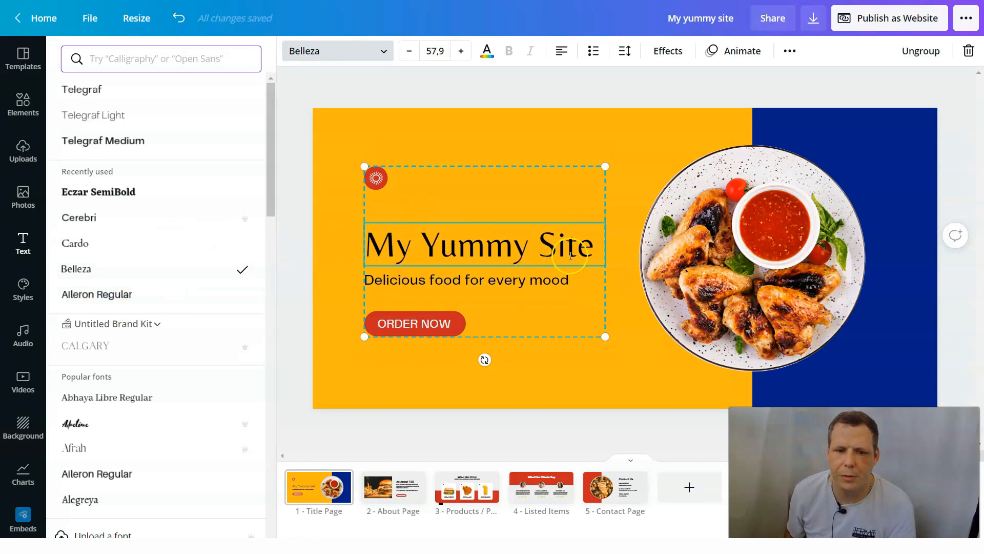
- Color the "My Yummy Site" heading with the light gray document color
drag(594, 248, 370, 244)
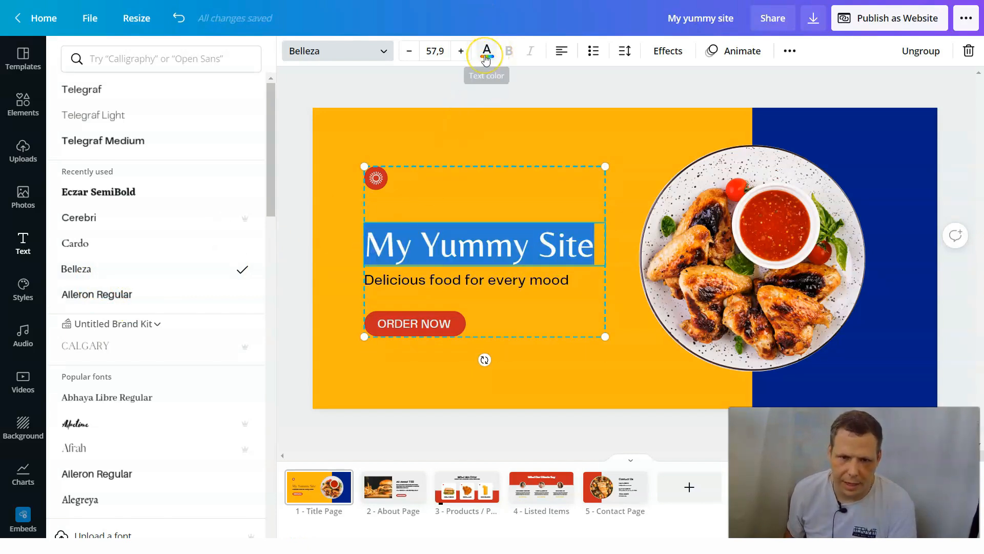
click(485, 55)
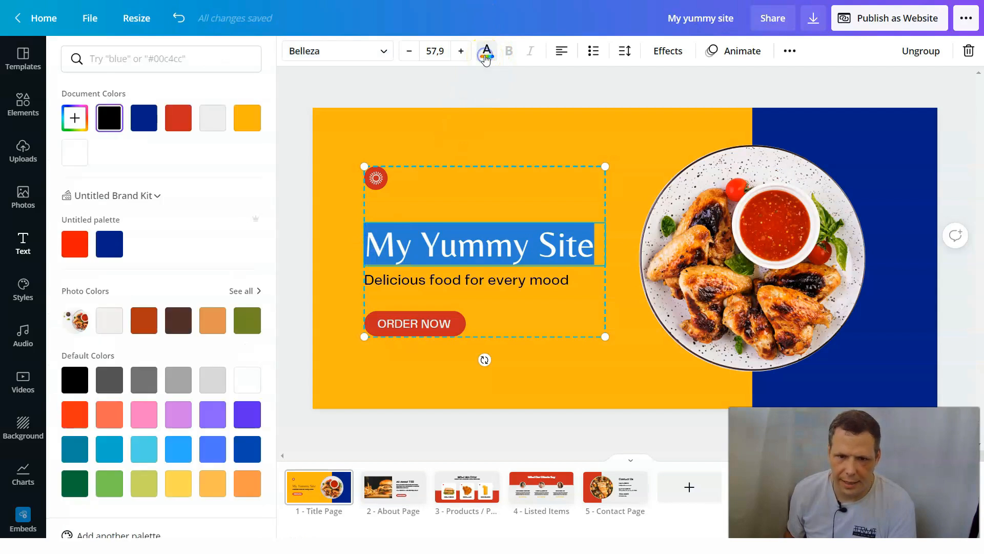
click(218, 128)
click(495, 132)
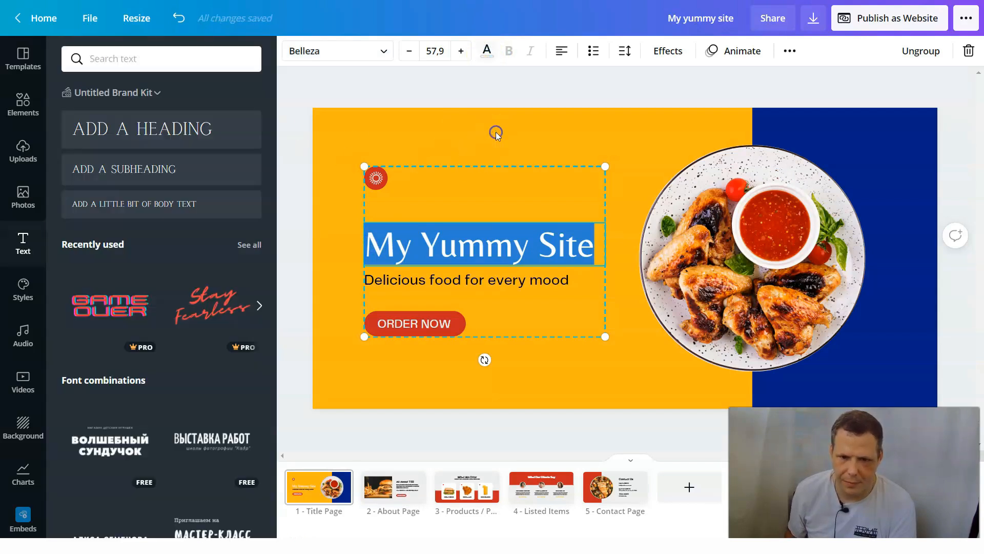
click(619, 123)
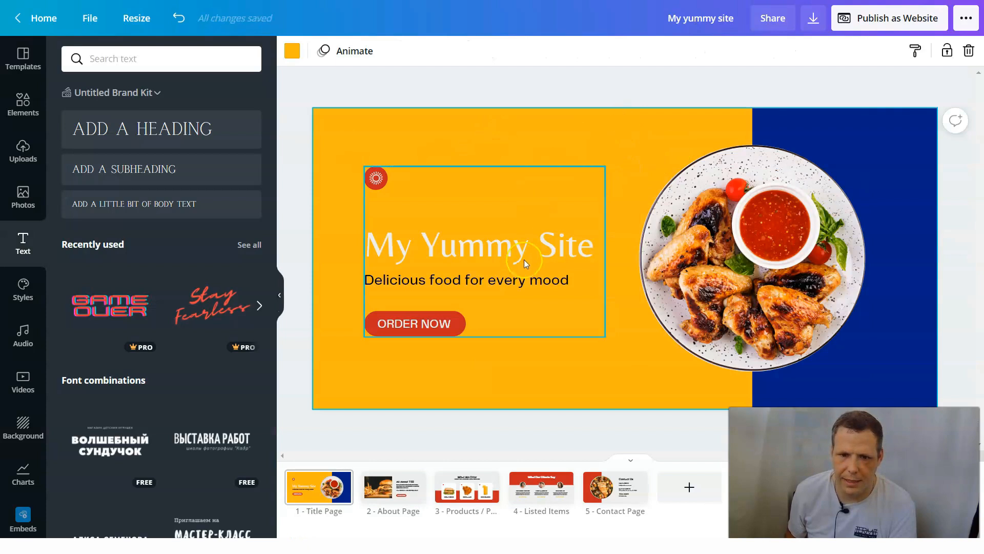
- Change the "Delicious food for every mood" subheading's text color to white from the default colors
click(544, 281)
double_click(573, 281)
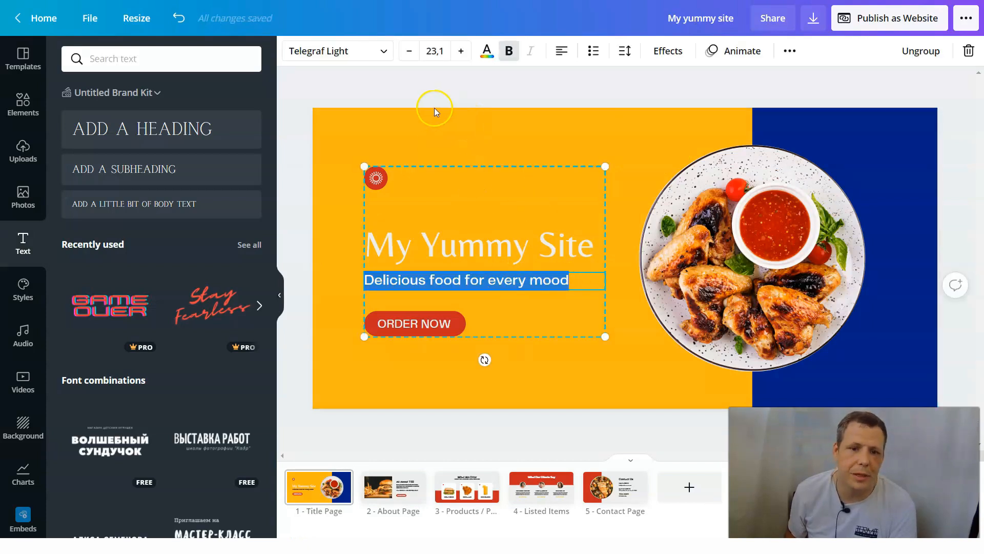
click(487, 51)
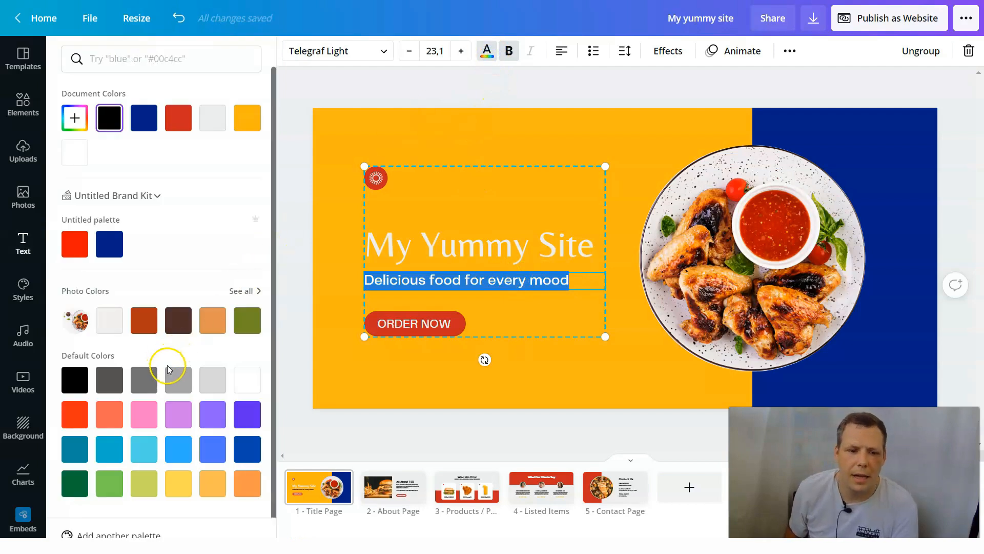
click(247, 379)
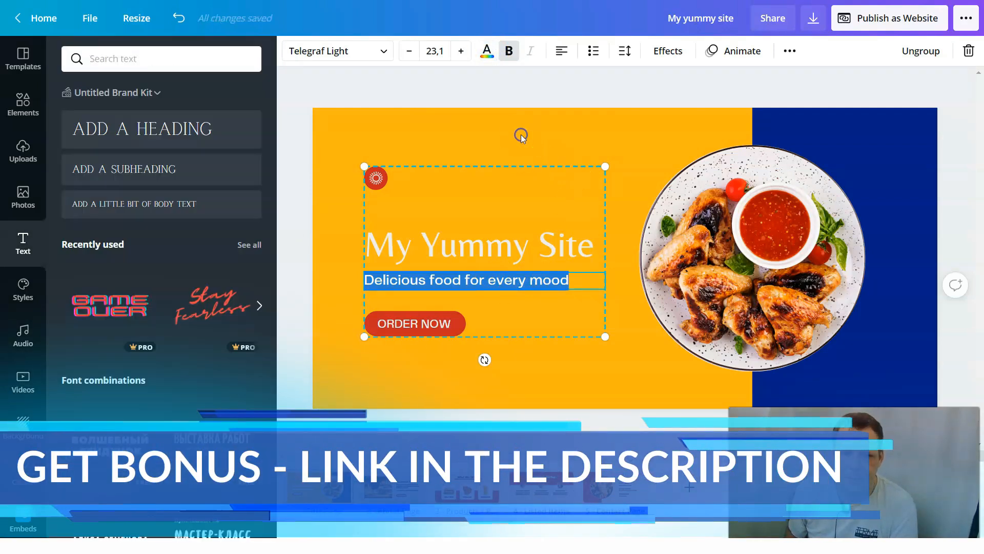
click(663, 153)
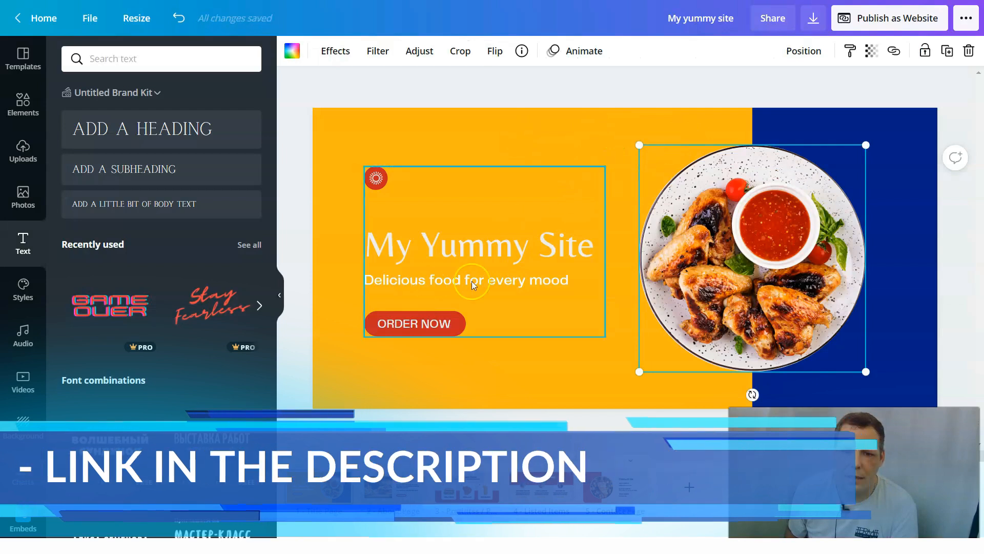
- Open the text of the title page's "ORDER NOW" button for editing
click(431, 324)
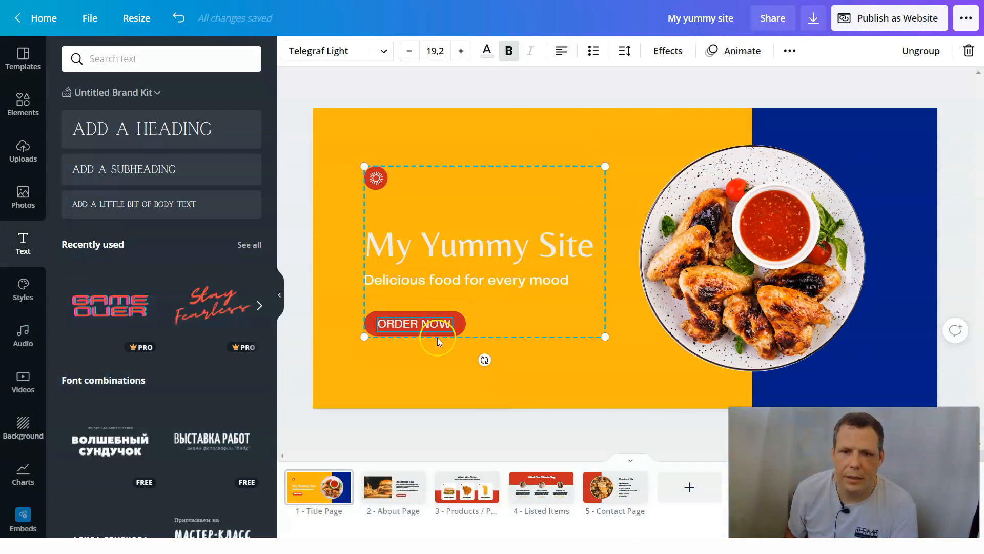
click(459, 327)
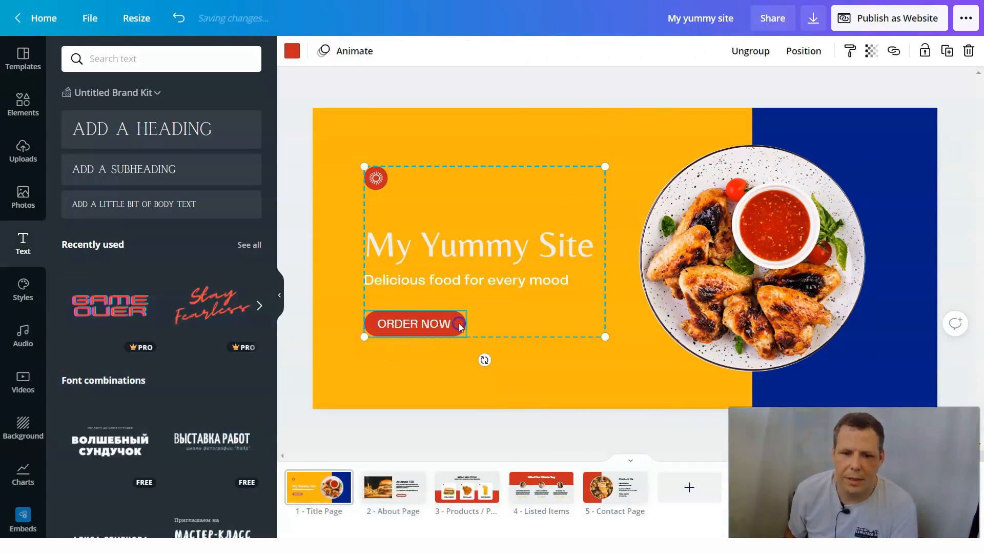
double_click(430, 324)
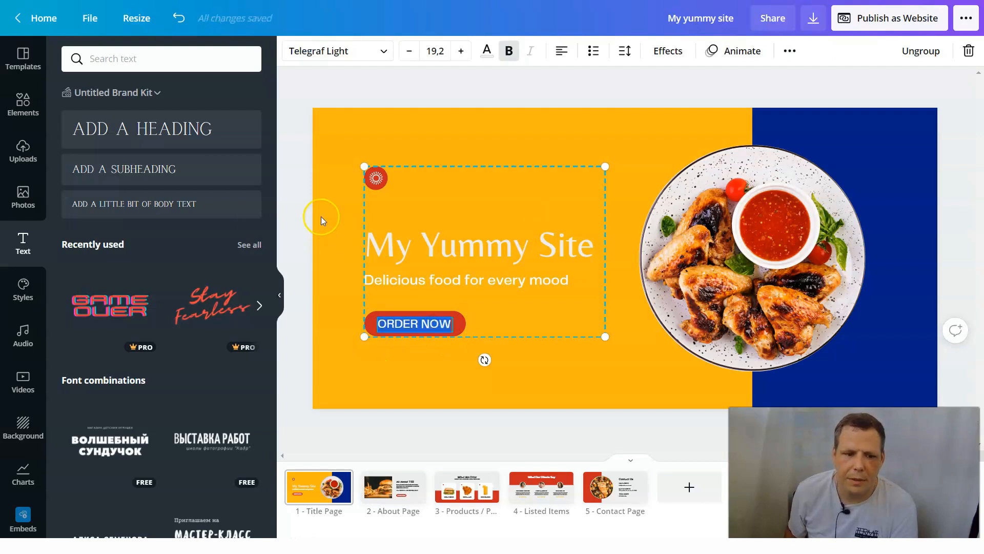
- Look through the available content categories and the full list of apps and integrations
scroll(23, 308, down, 5)
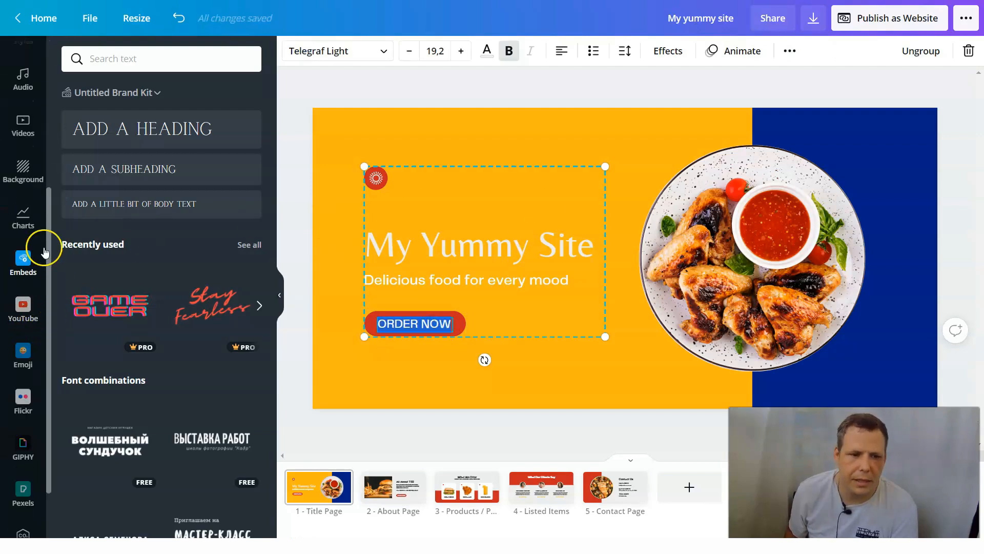
scroll(40, 246, down, 2)
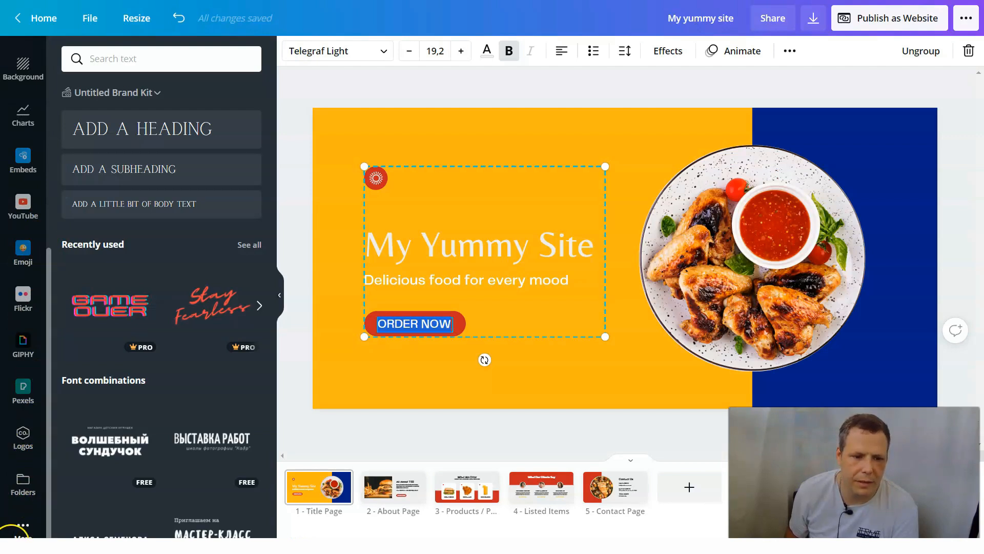
click(15, 534)
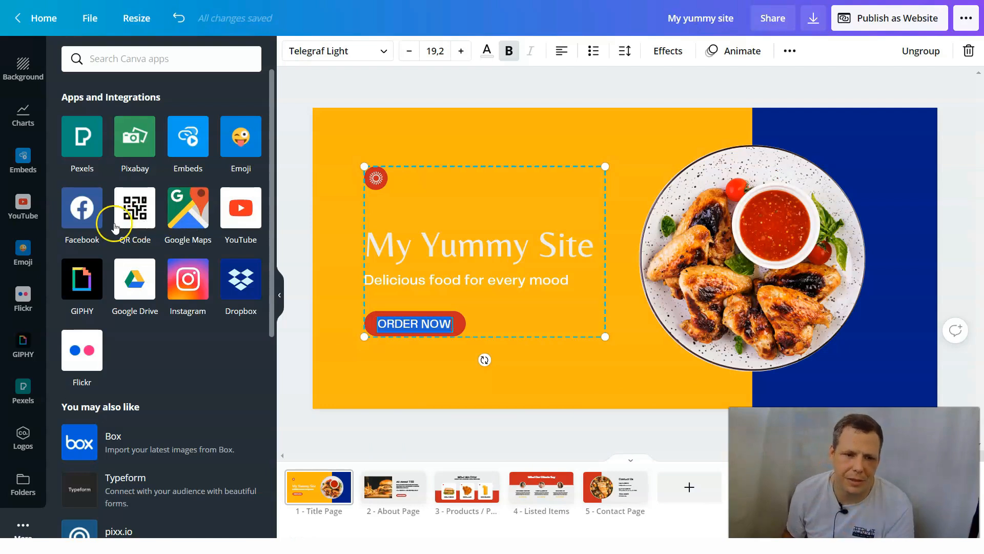
scroll(210, 274, down, 4)
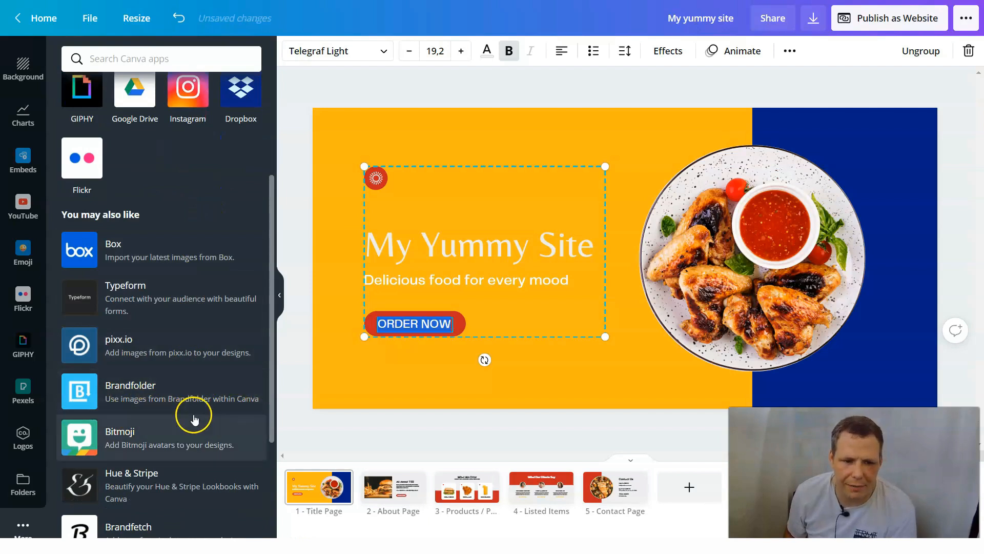
scroll(180, 426, down, 4)
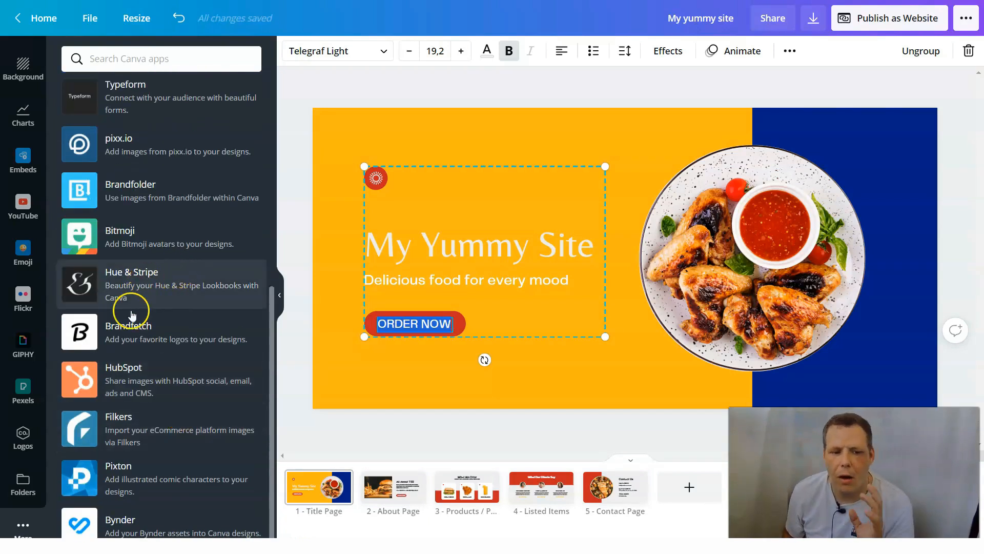
scroll(150, 375, up, 1)
scroll(149, 359, up, 6)
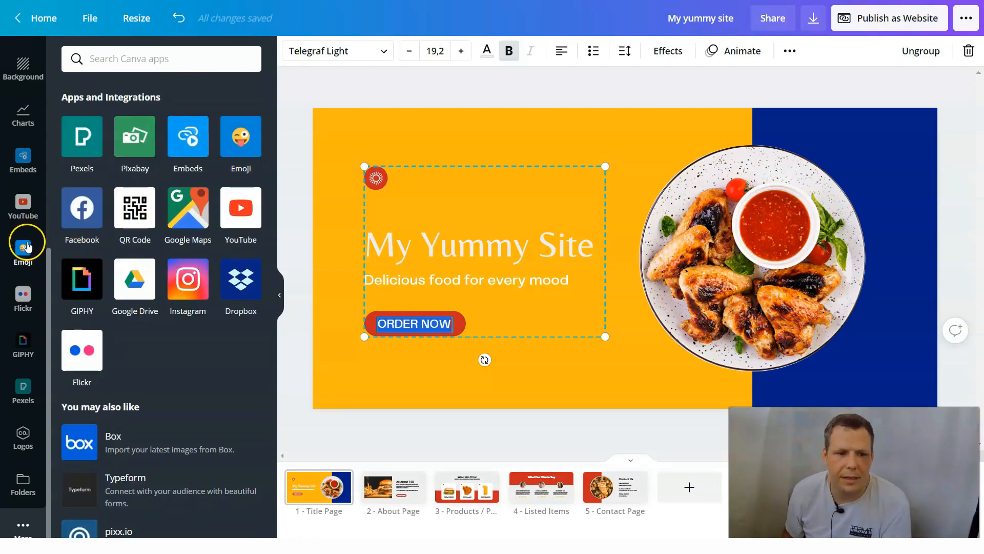
scroll(23, 246, up, 5)
scroll(31, 328, down, 4)
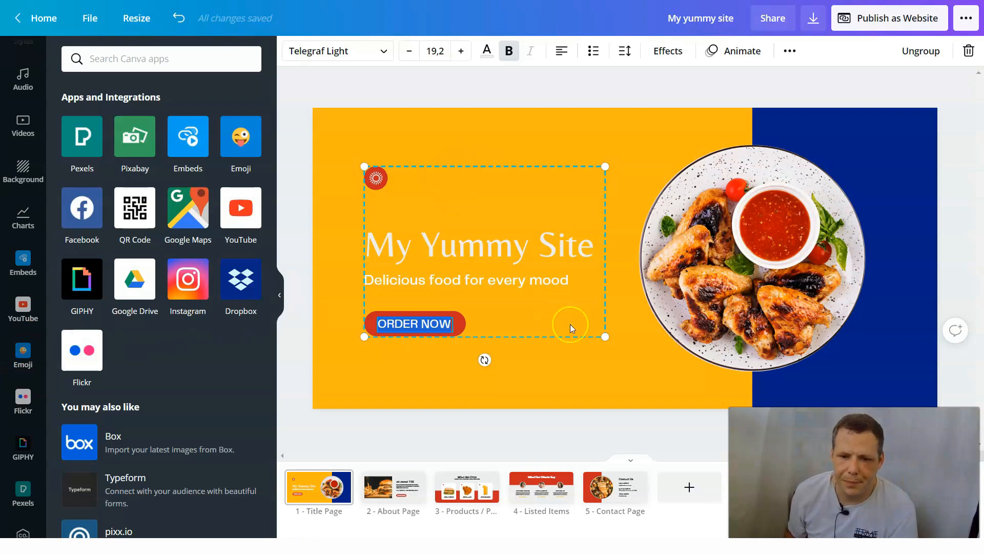
- Delete the chicken plate photo from the title page together with its round frame
click(635, 405)
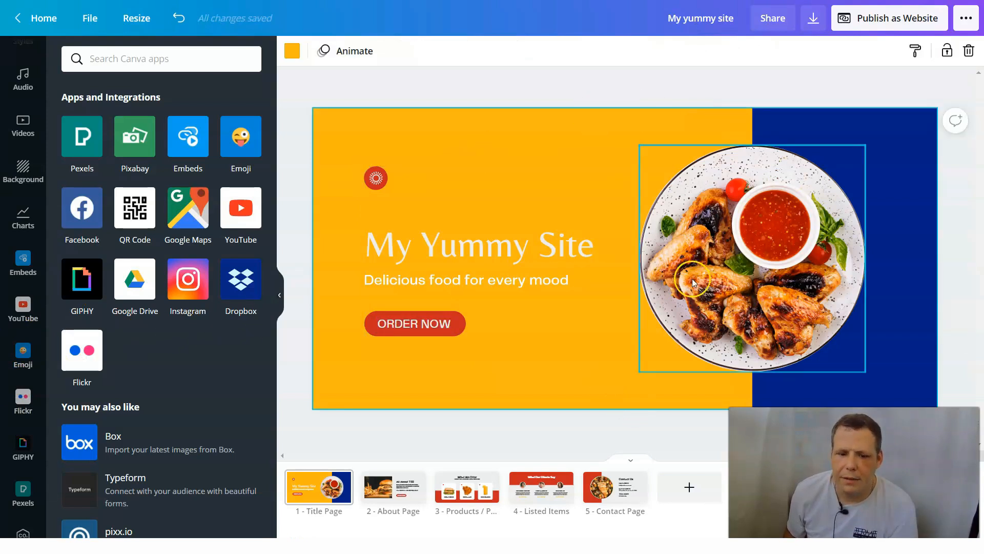
click(770, 252)
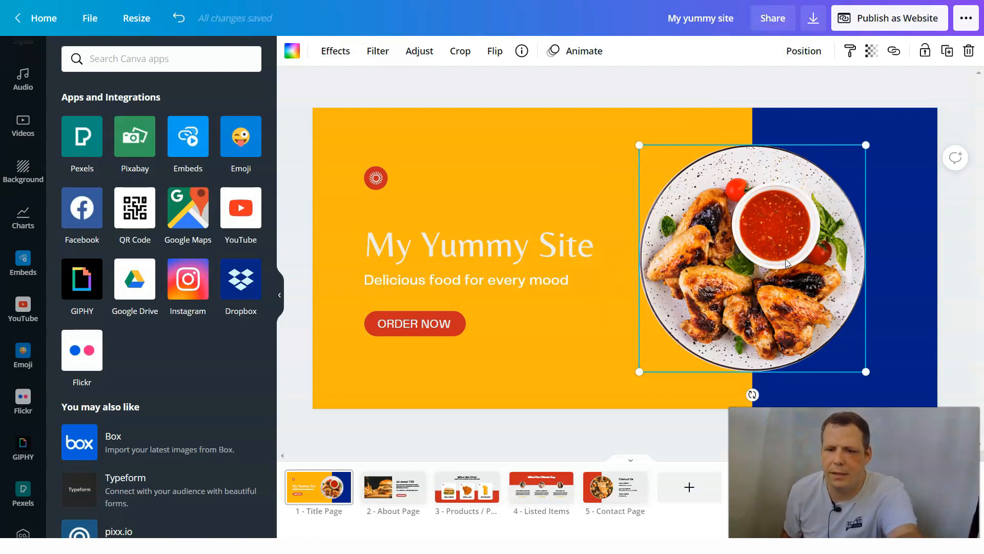
key(Delete)
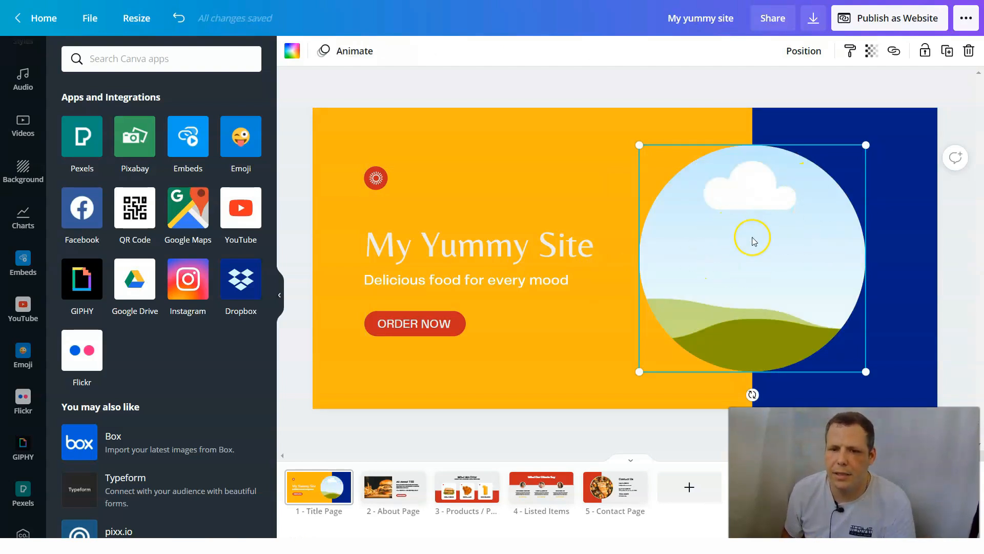
key(Delete)
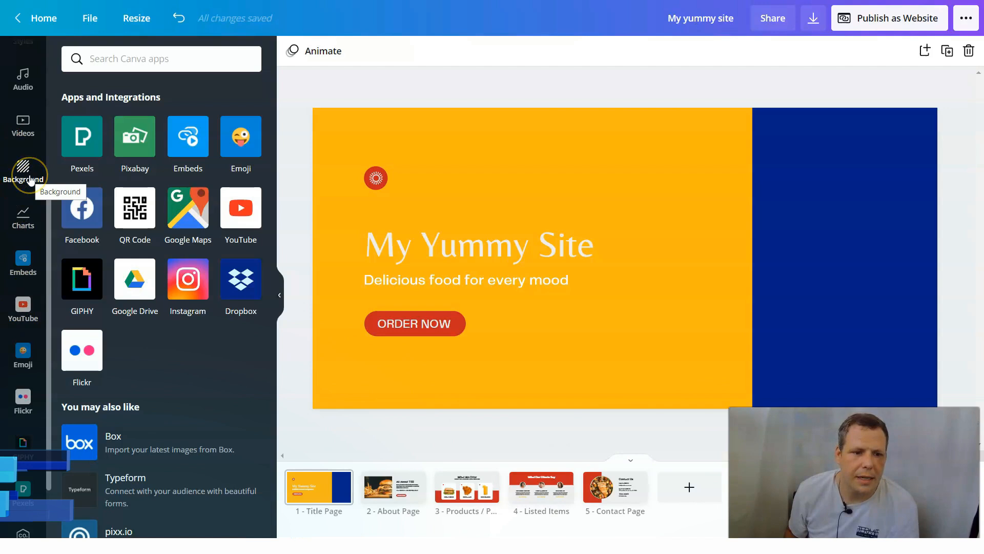
- Search the photo library for "burger"
scroll(21, 210, up, 5)
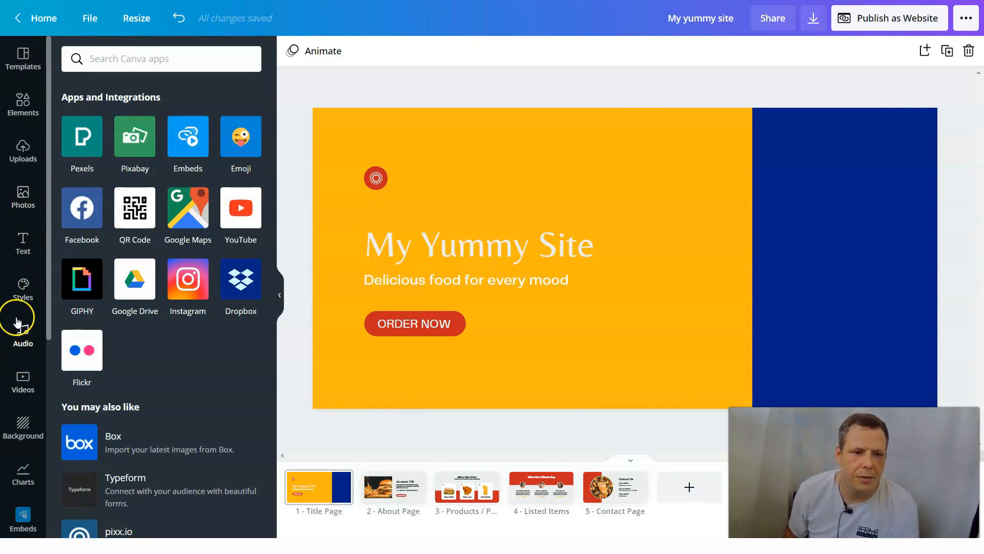
click(22, 196)
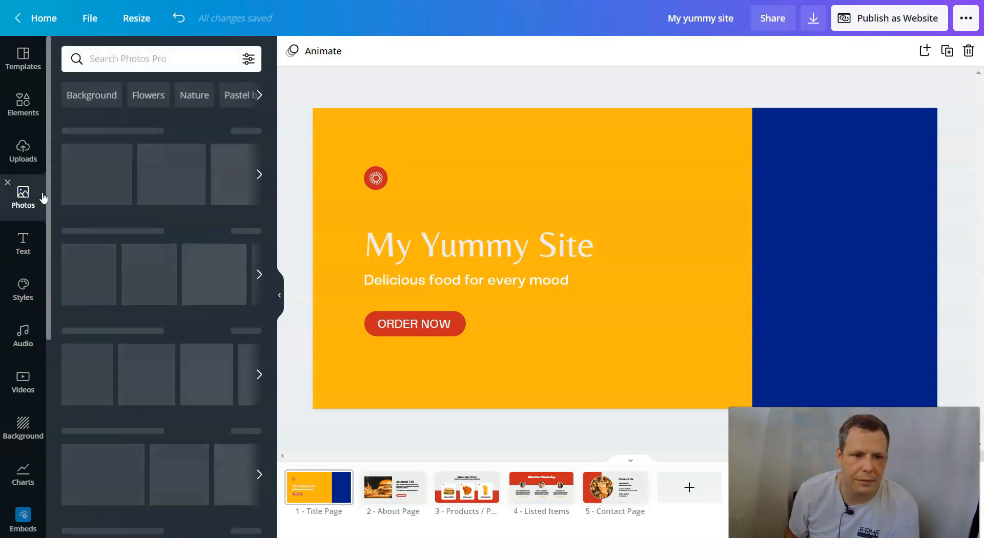
click(144, 60)
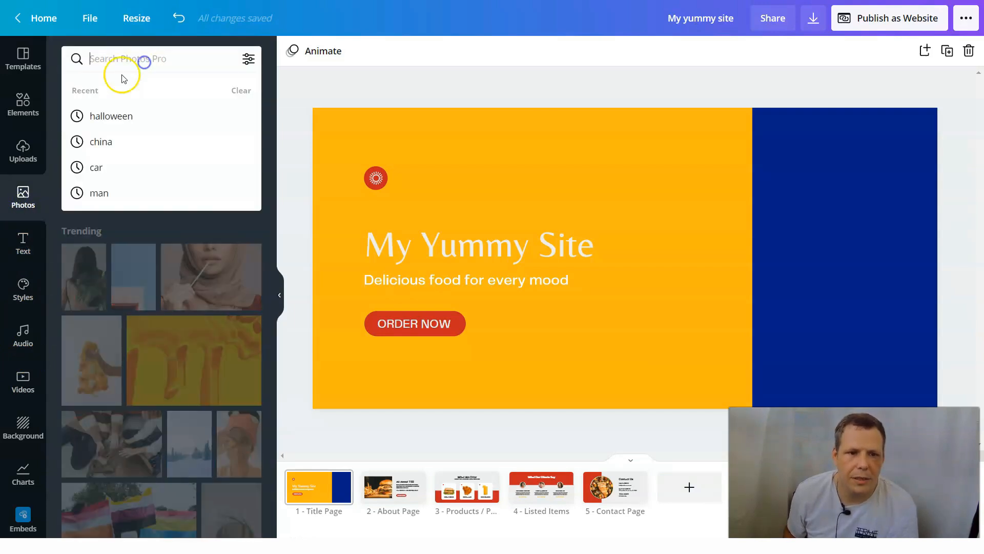
text(burge)
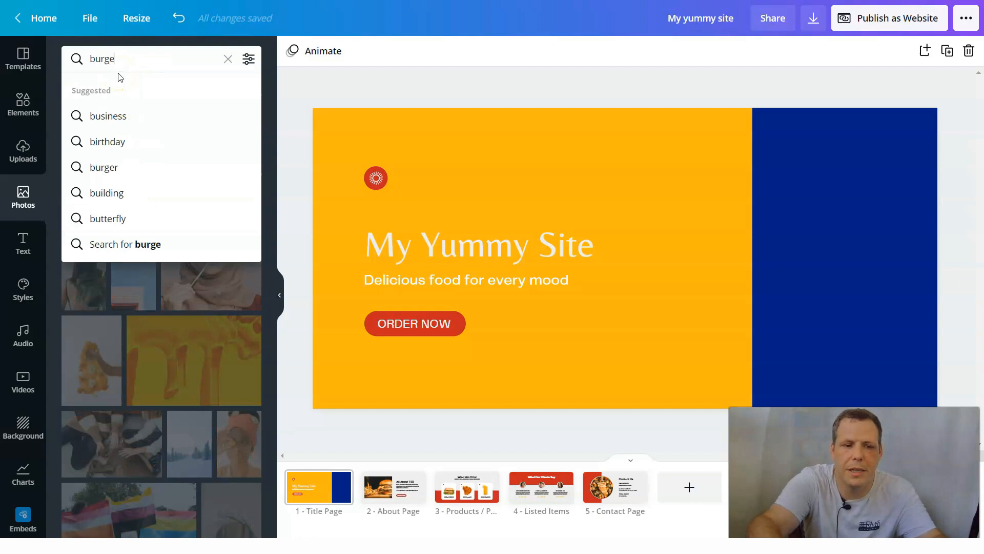
text(r)
key(Return)
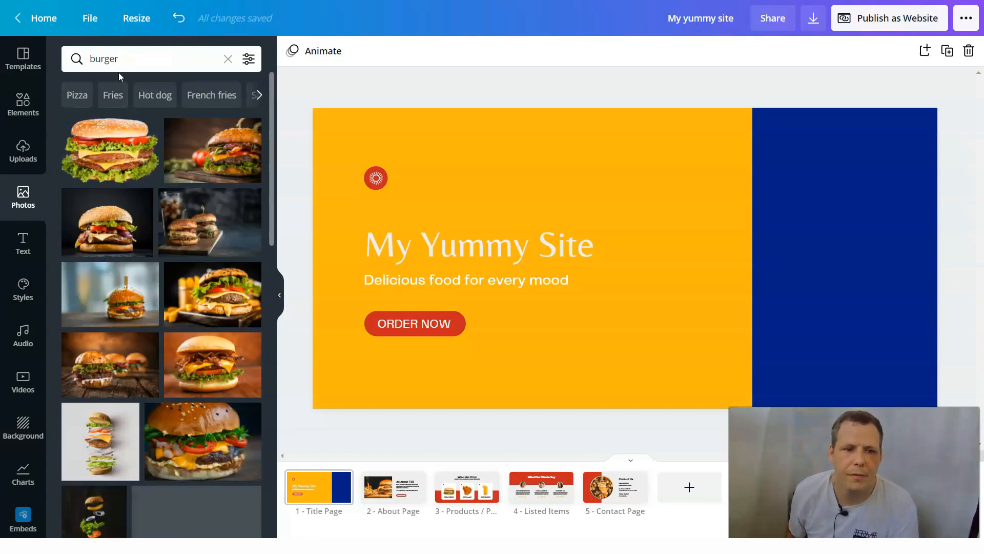
- Add the cut-out double cheeseburger photo to the title page, resize it and place it across the yellow and blue boundary
drag(102, 157, 584, 191)
drag(900, 168, 758, 294)
drag(639, 331, 762, 258)
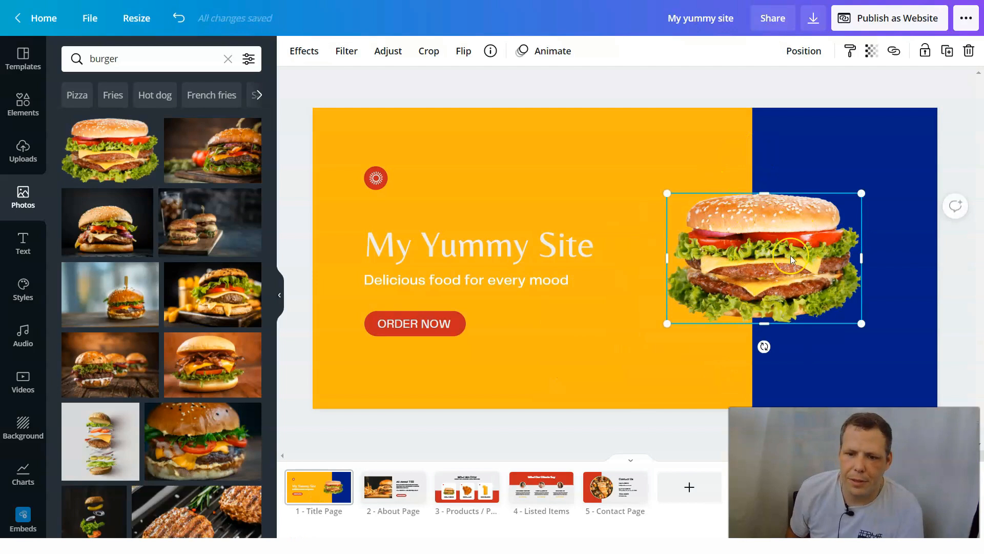
mouse_move(744, 247)
mouse_down()
mouse_move(693, 229)
mouse_move(715, 229)
mouse_move(741, 258)
mouse_up()
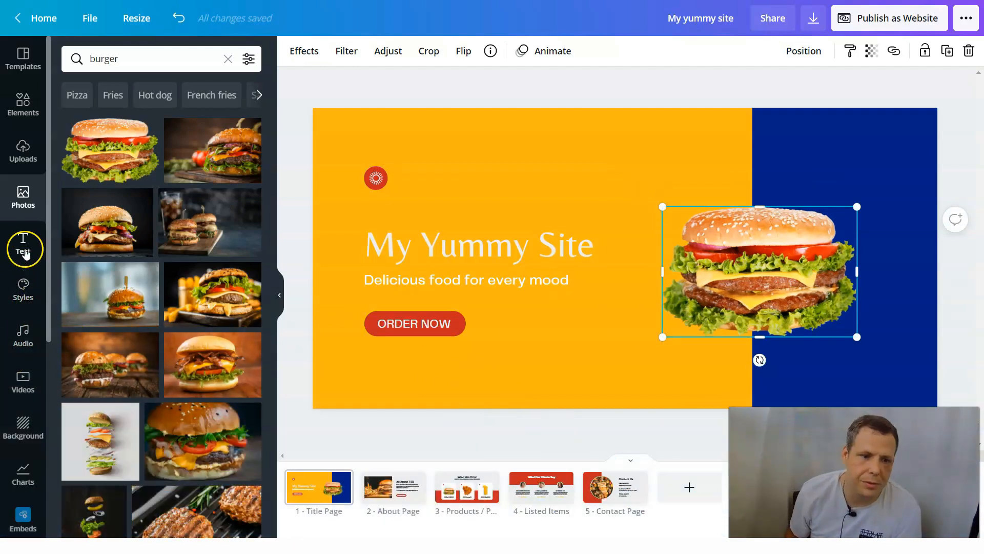
- Add a second copy of the burger from the recently used elements, overlapping the first one toward its upper left
scroll(25, 238, down, 1)
scroll(23, 272, down, 1)
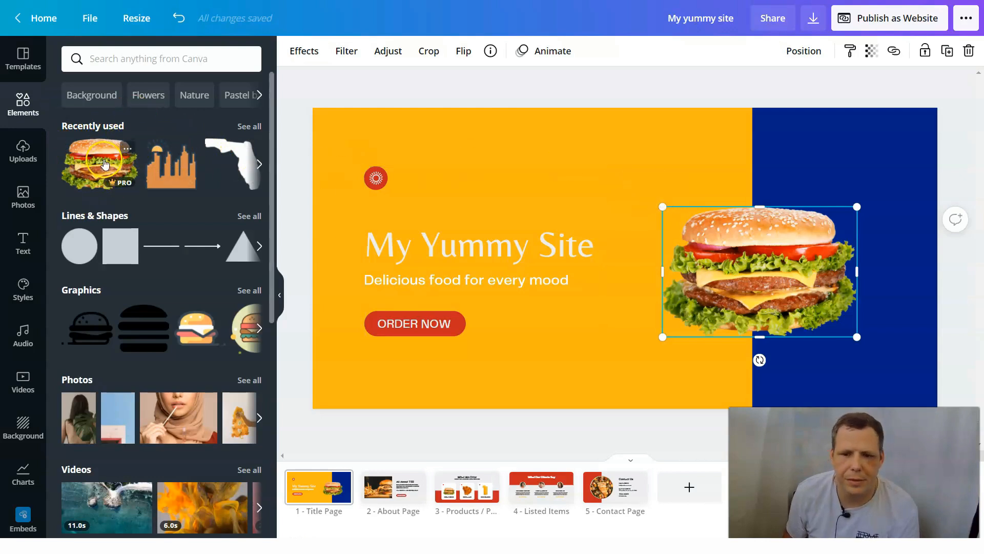
drag(110, 162, 725, 226)
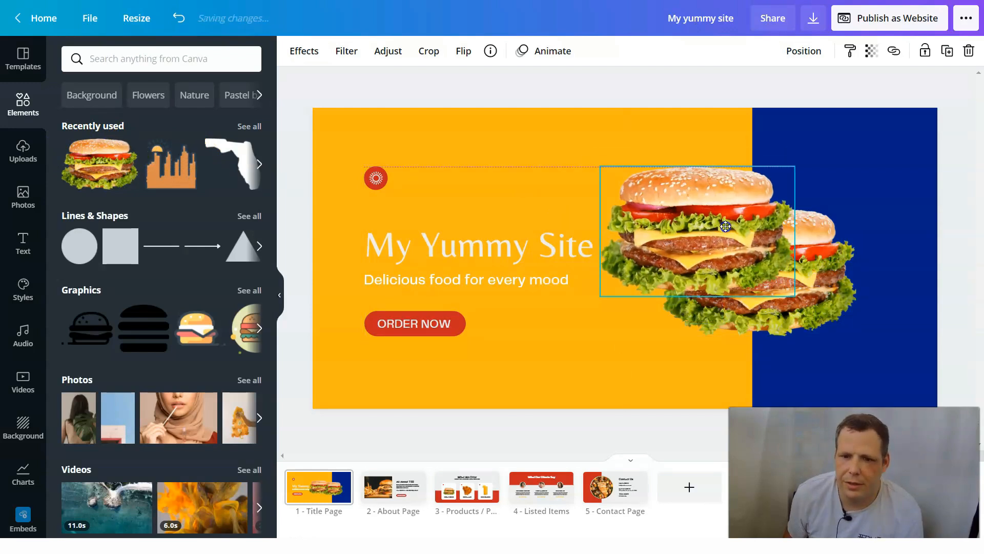
- Send the upper-left burger backward so that it sits behind the lower burger on the title page
click(803, 280)
right_click(817, 288)
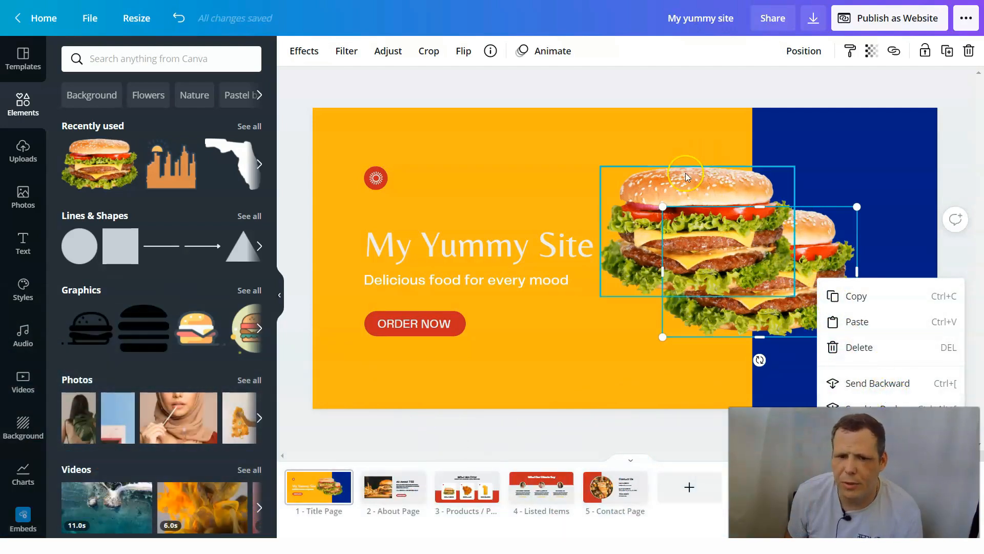
click(669, 177)
right_click(672, 178)
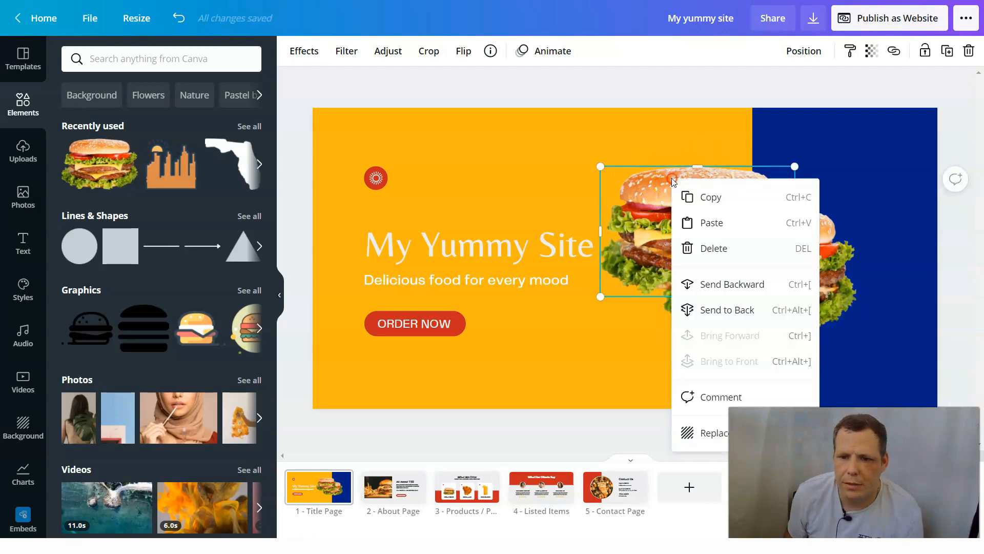
click(746, 283)
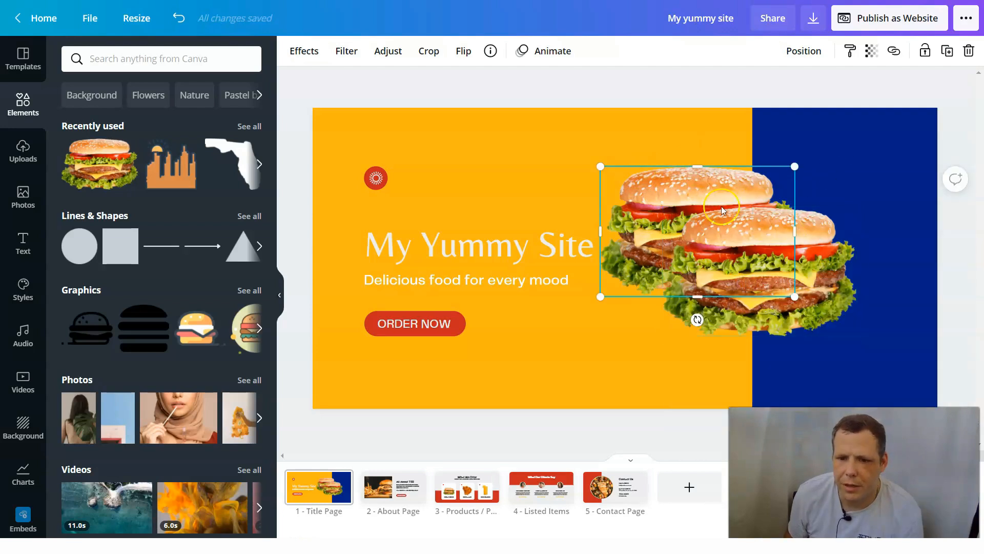
- Search the elements library for "fries"
click(130, 59)
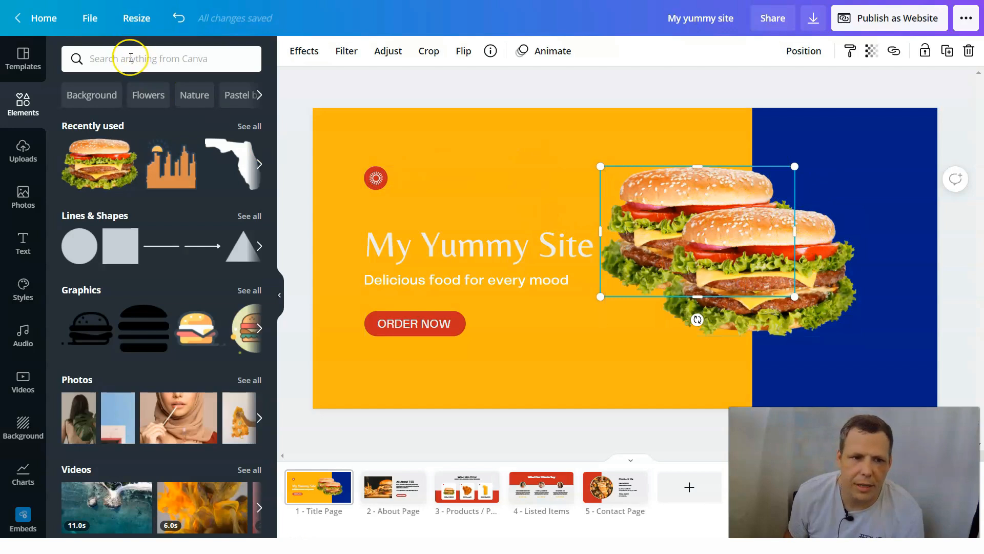
text(fries)
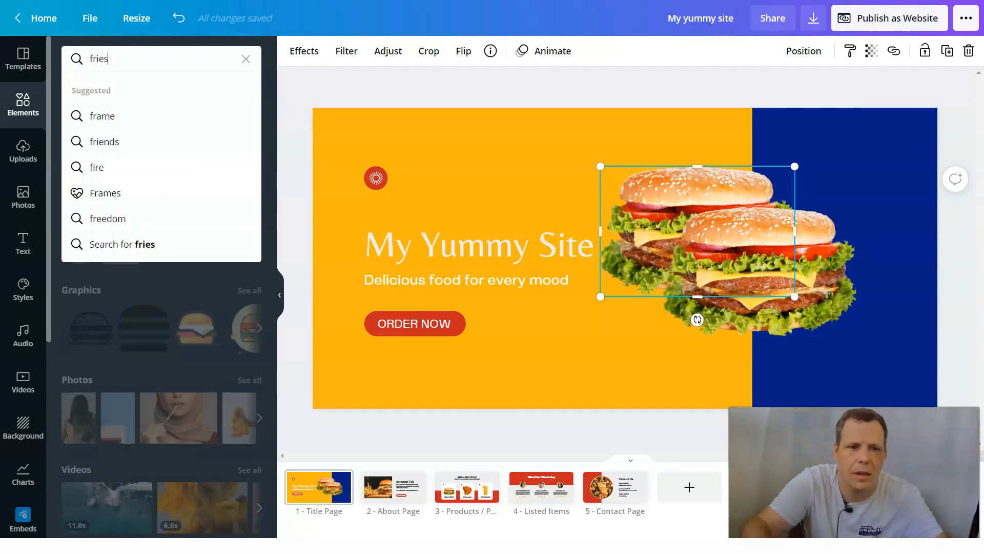
key(Return)
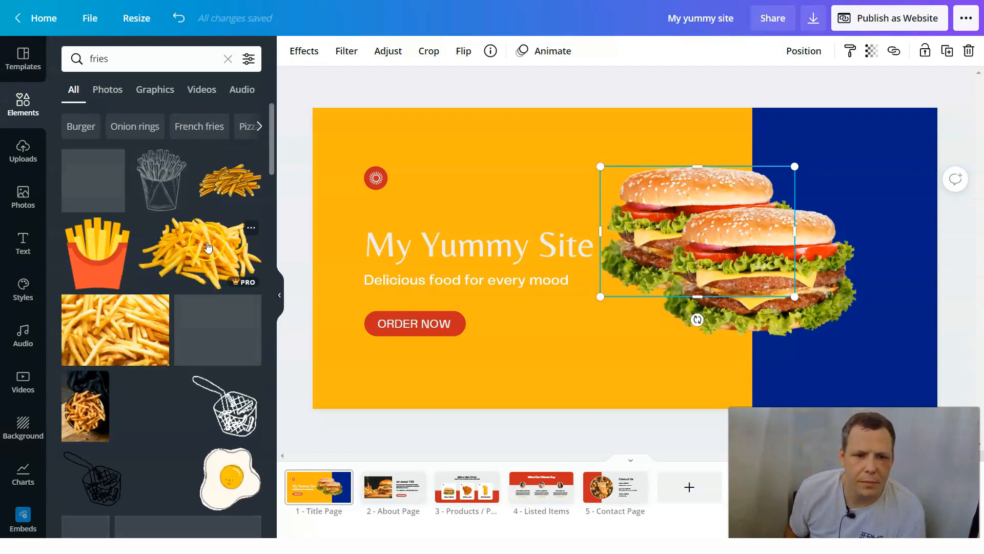
- Add the cut-out pile of fries to the title page, shrink it and place it over the burgers' upper right
drag(824, 218, 521, 276)
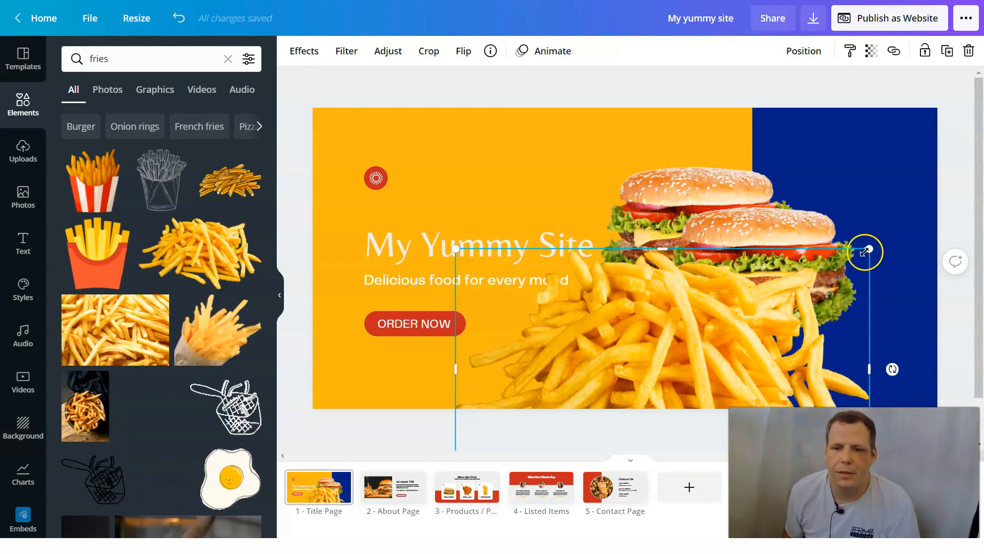
drag(868, 251, 688, 354)
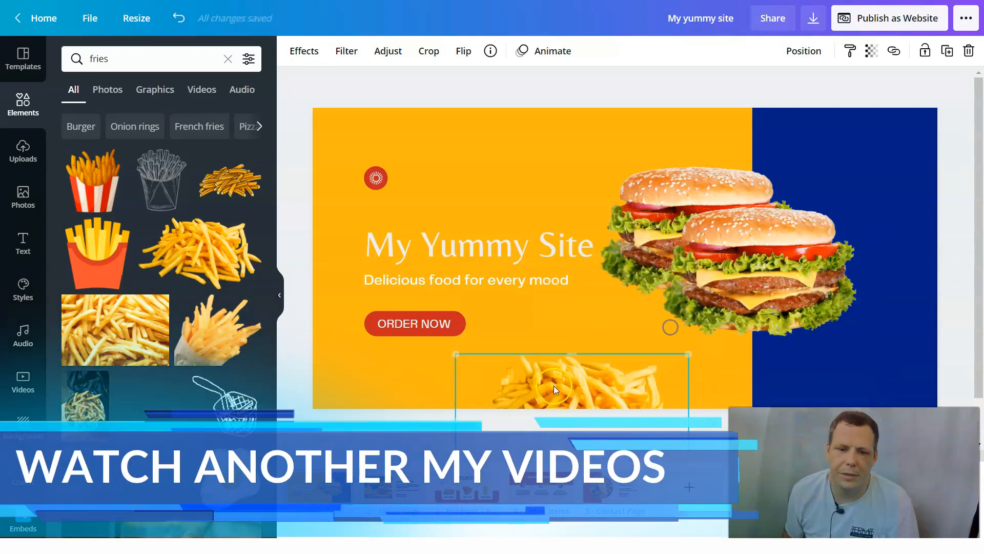
drag(553, 386, 775, 215)
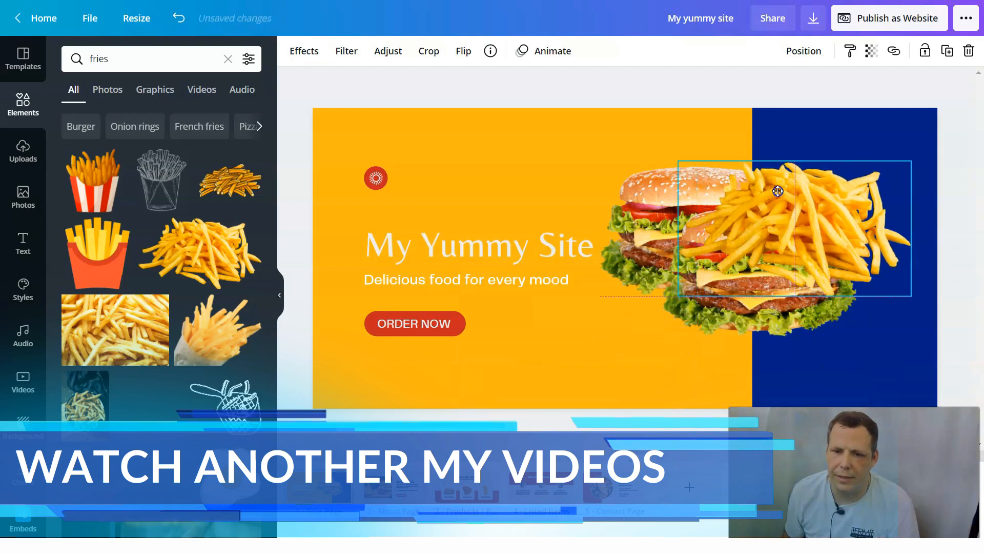
- Send the fries backward behind the front burger and adjust their position slightly
right_click(775, 214)
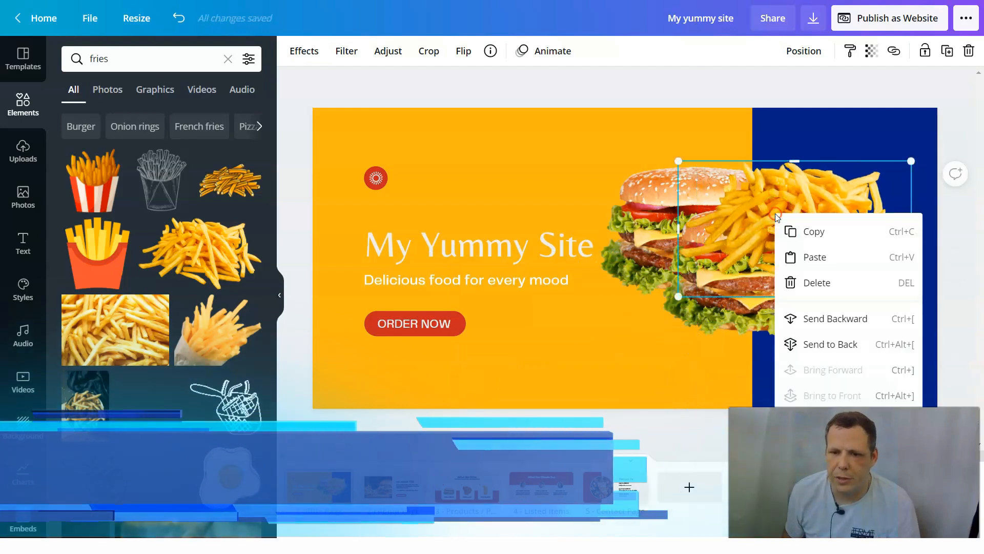
click(808, 327)
drag(827, 190, 798, 186)
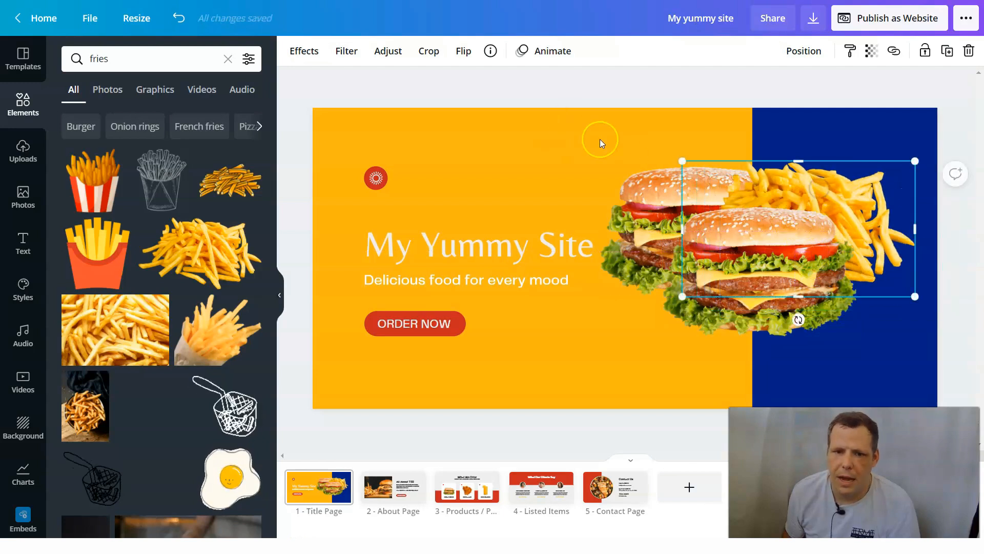
- Select both burgers, the fries and the blue rectangle together and group them
drag(615, 198, 611, 221)
click(855, 321)
mouse_move(897, 351)
mouse_down()
mouse_move(741, 347)
mouse_move(824, 337)
mouse_move(893, 352)
mouse_up()
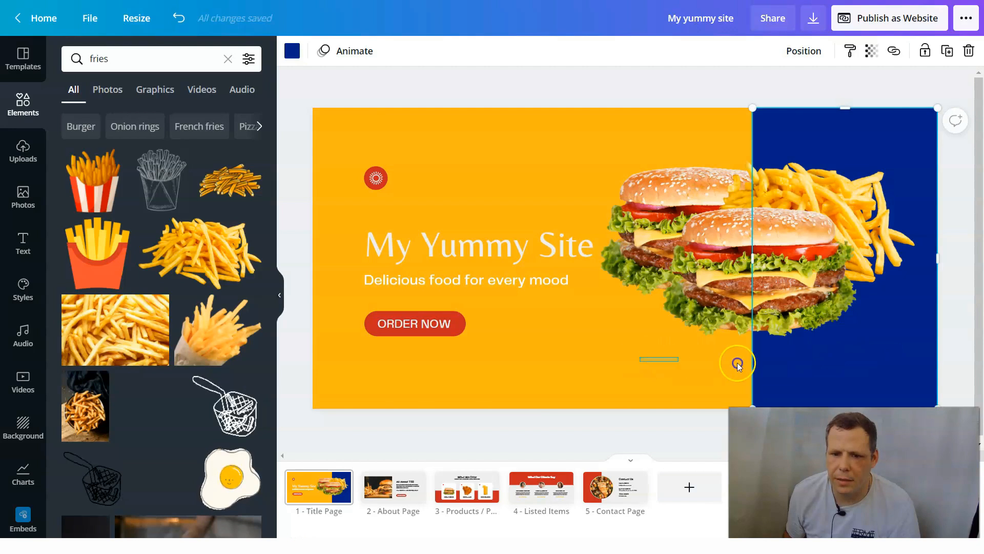
shift+click(774, 240)
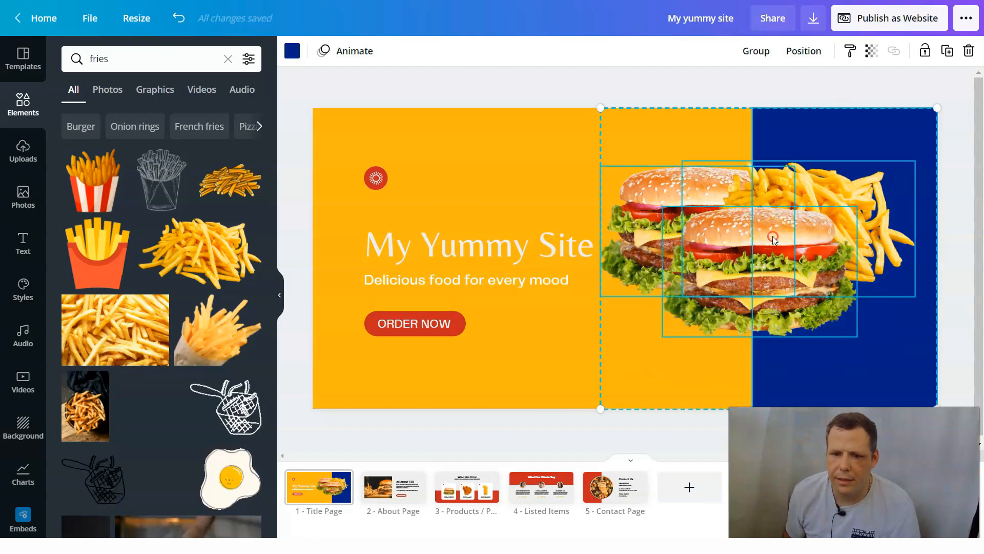
right_click(774, 239)
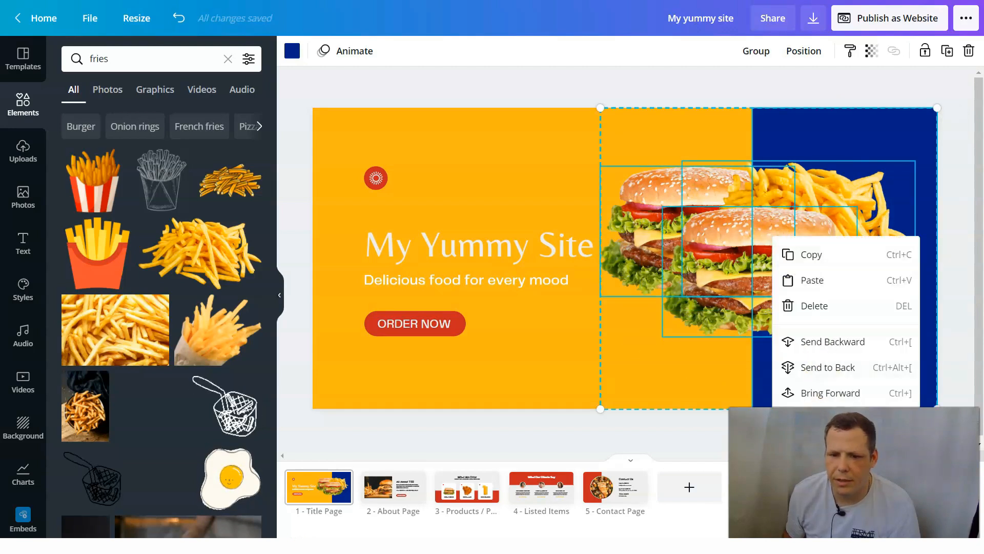
key(ctrl+g)
click(783, 221)
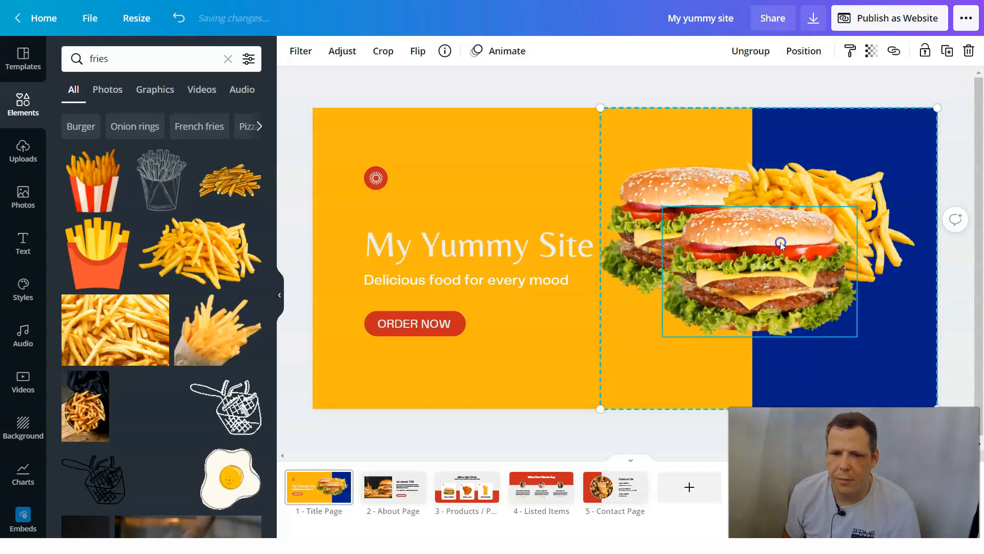
- Delete the blue rectangle from the group, keeping the burgers and fries
click(830, 193)
mouse_move(634, 145)
mouse_down()
mouse_move(776, 253)
mouse_move(698, 178)
mouse_move(597, 150)
mouse_move(631, 152)
mouse_up()
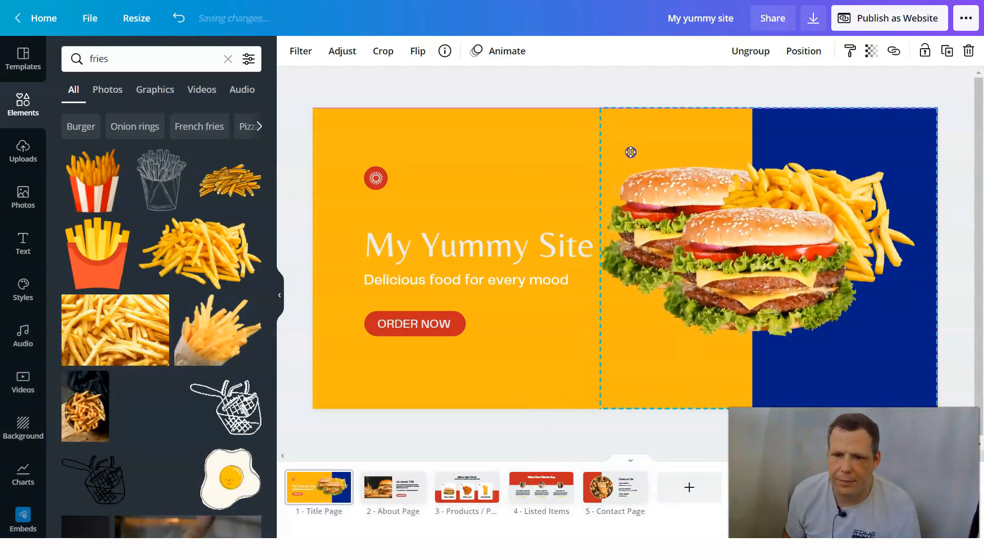
click(788, 121)
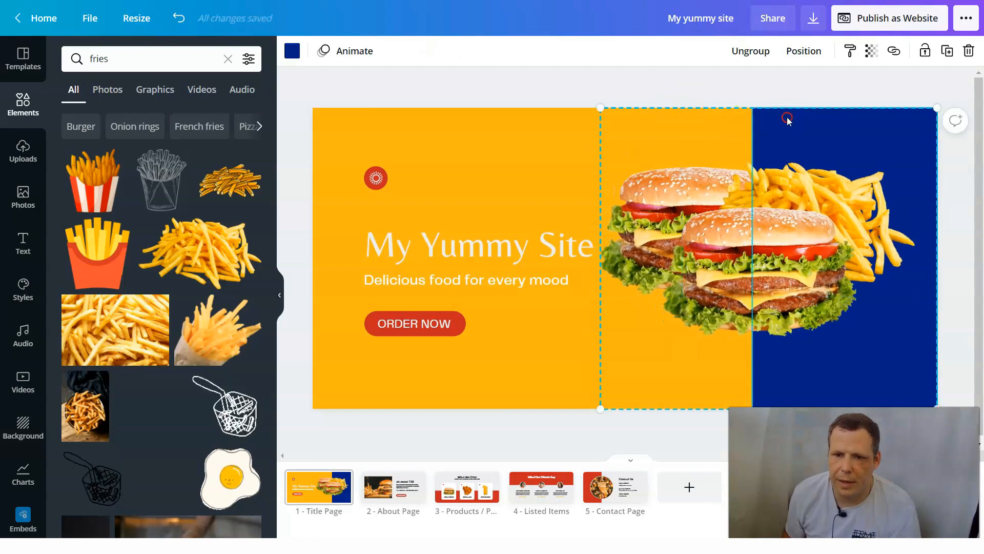
right_click(789, 121)
click(829, 187)
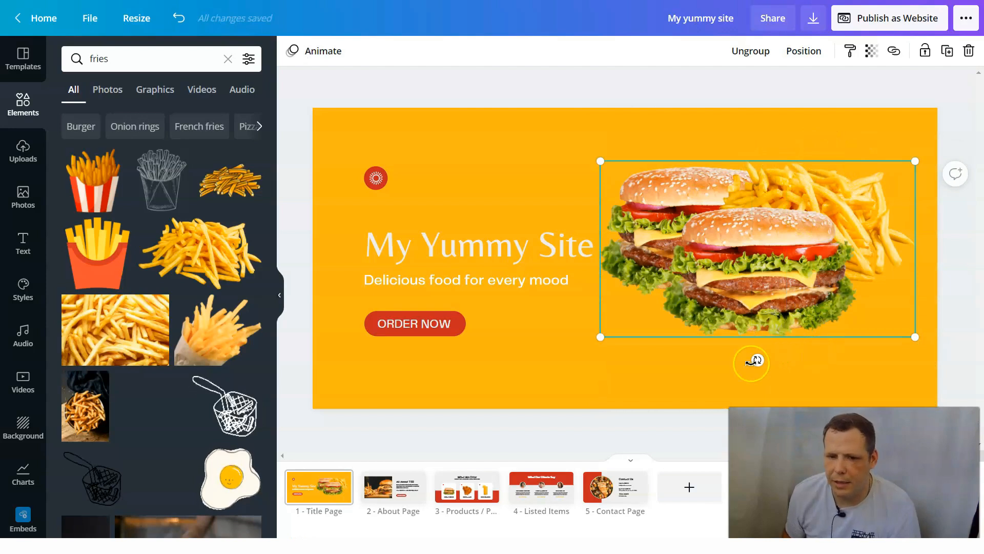
- Tilt the burger and fries group clockwise, shrink it and place it to the right of the site title
drag(748, 359, 733, 338)
click(728, 262)
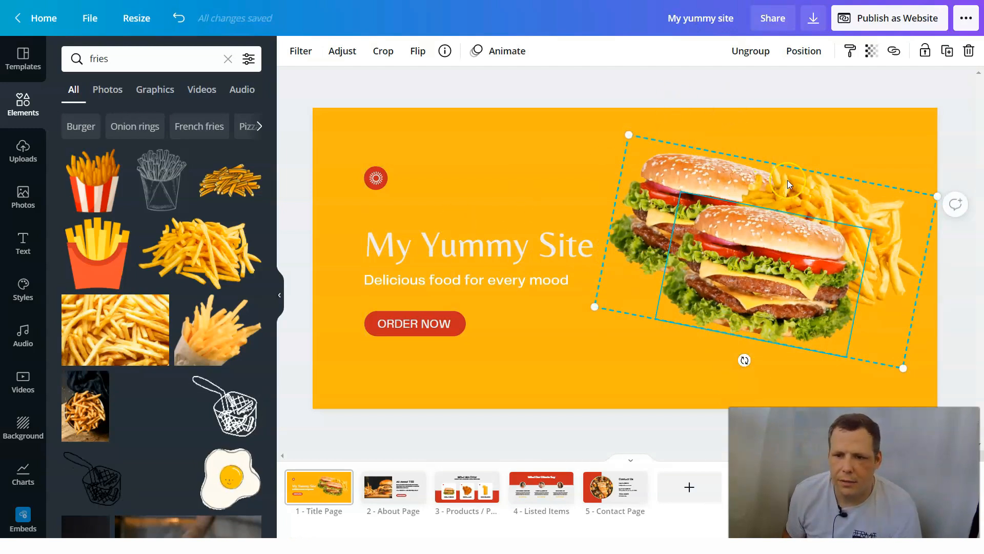
drag(942, 193, 809, 235)
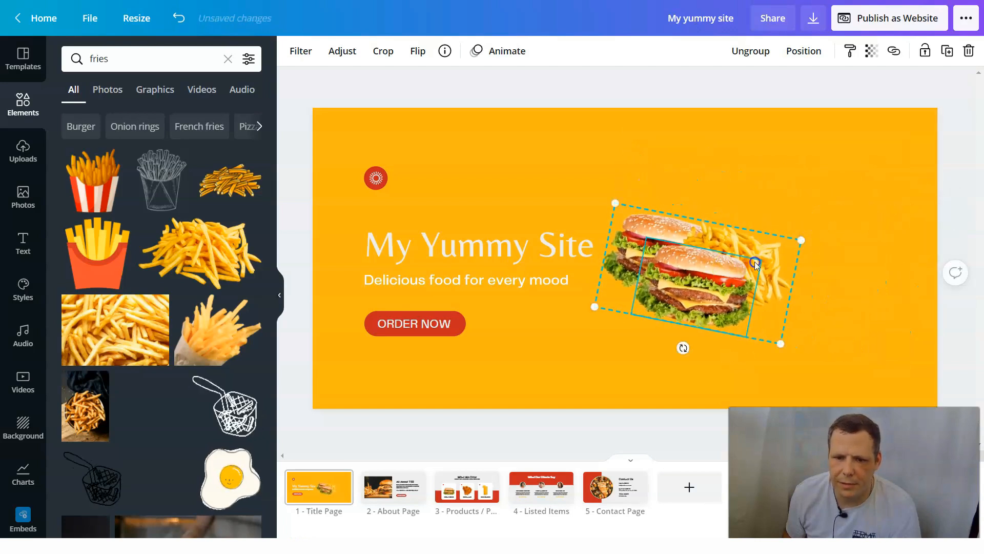
drag(736, 270, 792, 248)
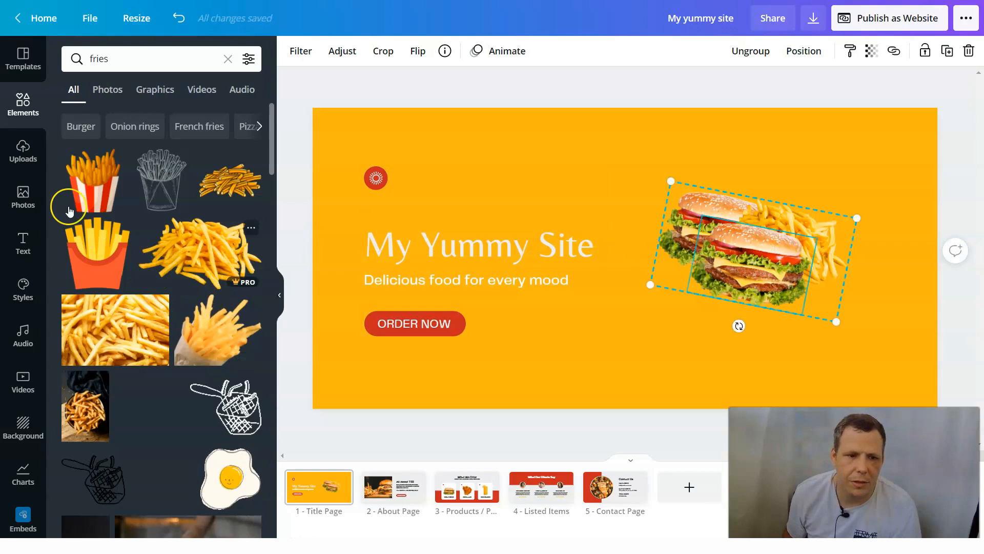
- Clear the fries search and add the rounded square frame to the title page
scroll(158, 239, down, 3)
scroll(154, 238, down, 4)
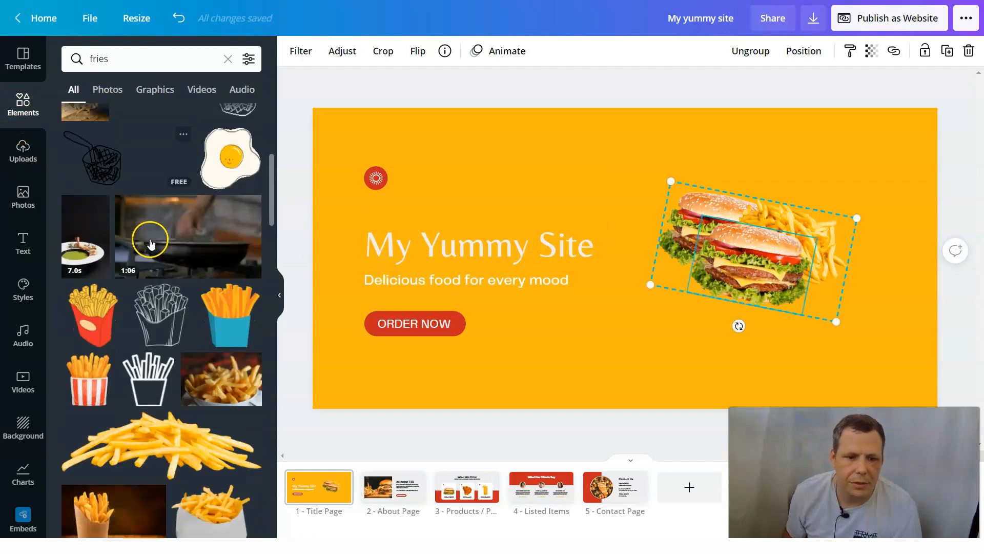
click(228, 59)
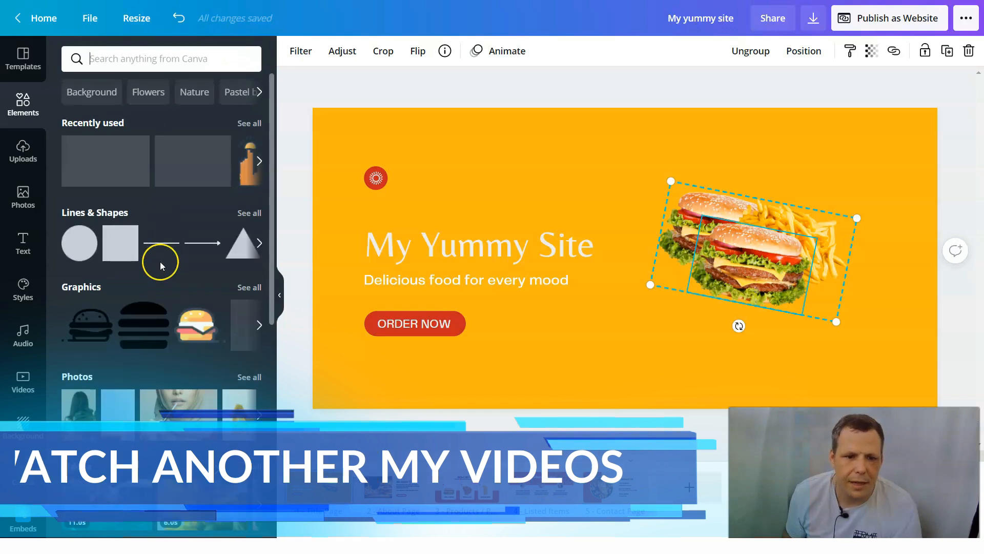
scroll(159, 261, down, 9)
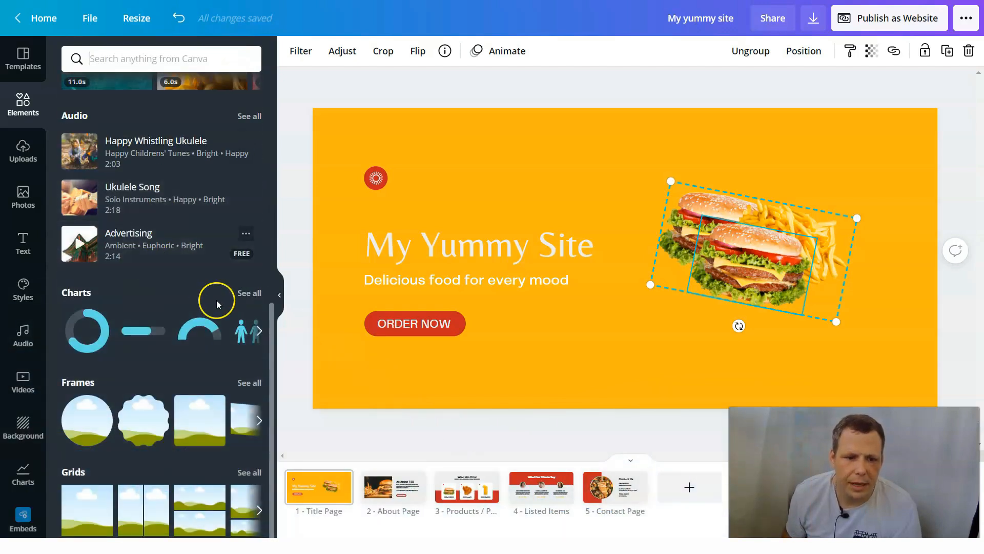
click(207, 420)
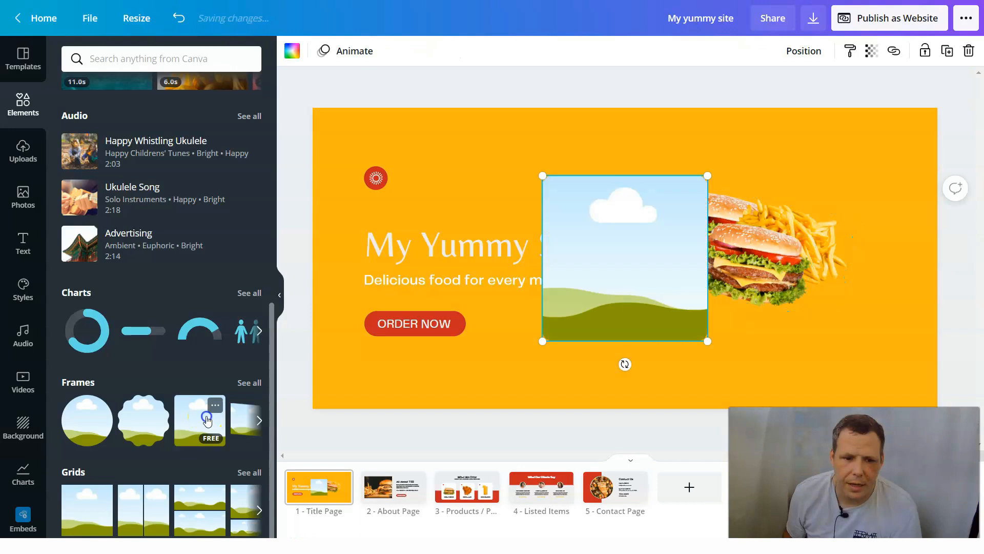
- Delete the two surplus copies of the rounded square frame, leaving a single one
drag(626, 288, 644, 306)
right_click(633, 278)
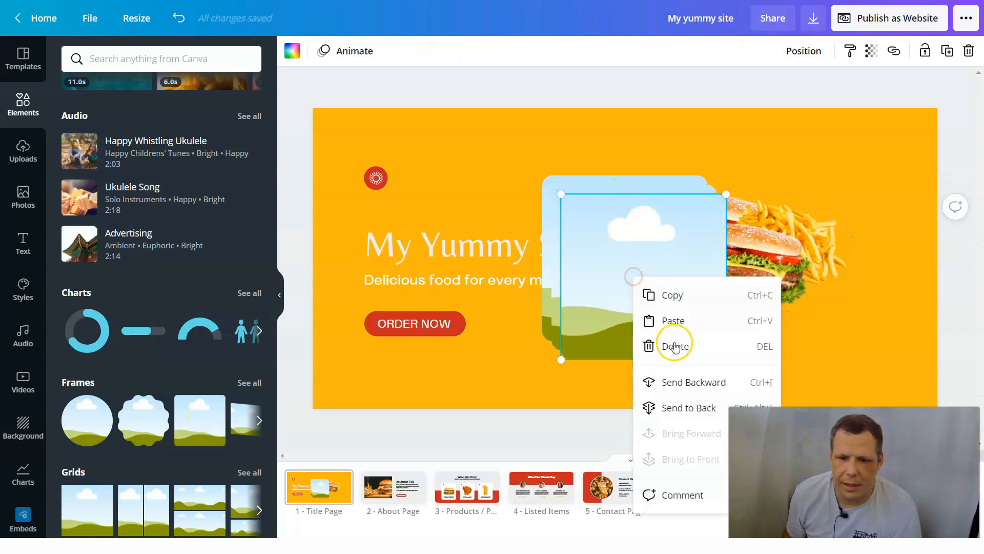
click(673, 345)
right_click(635, 289)
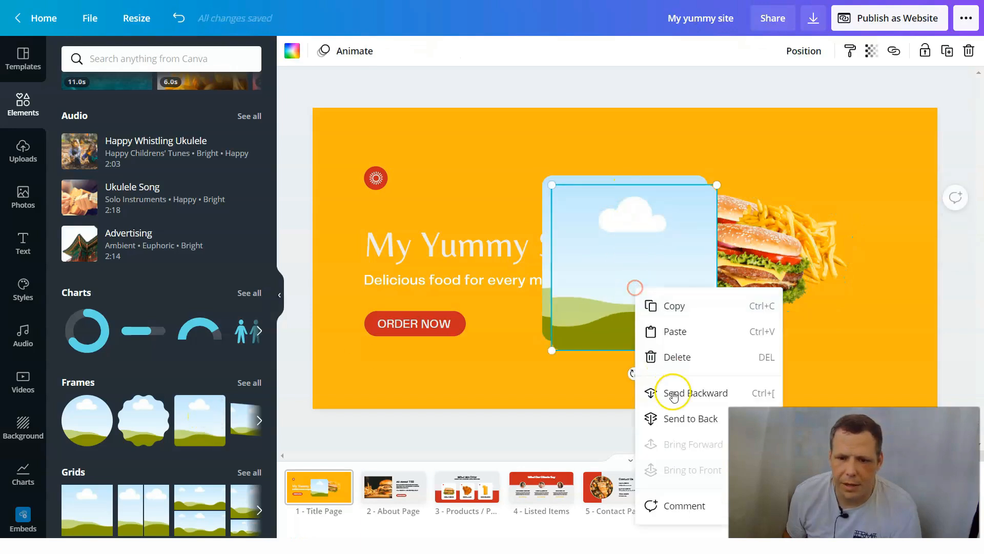
click(672, 355)
- Move the burger and fries group onto the square frame and bring it forward in front of the frame
drag(784, 257, 659, 248)
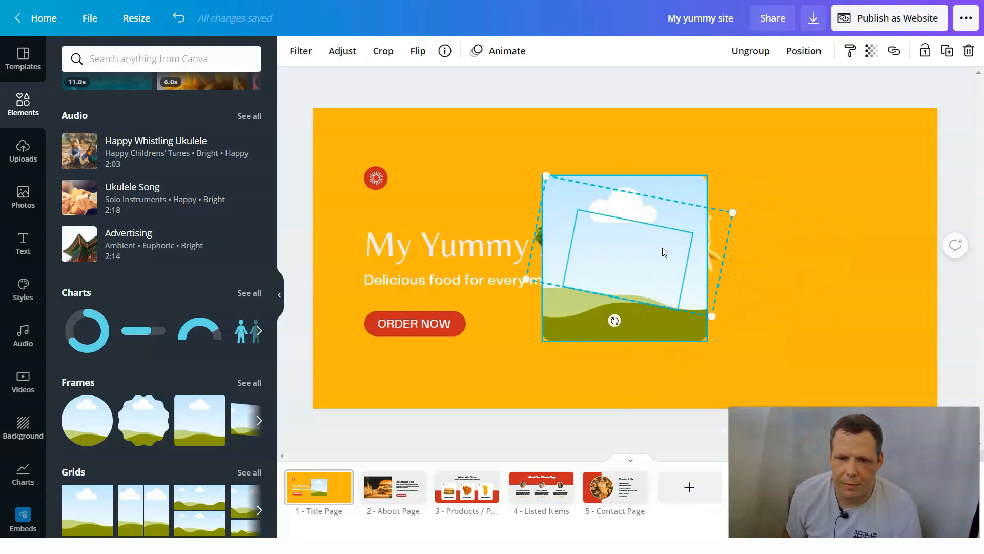
right_click(716, 224)
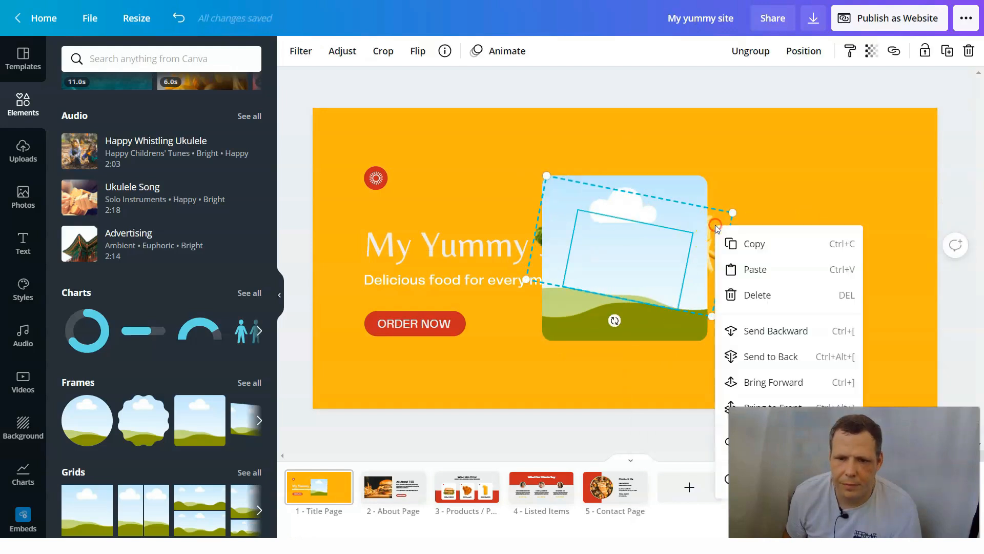
click(762, 380)
- Move the square frame to the right side of the title page and place the burger and fries group over it
click(673, 183)
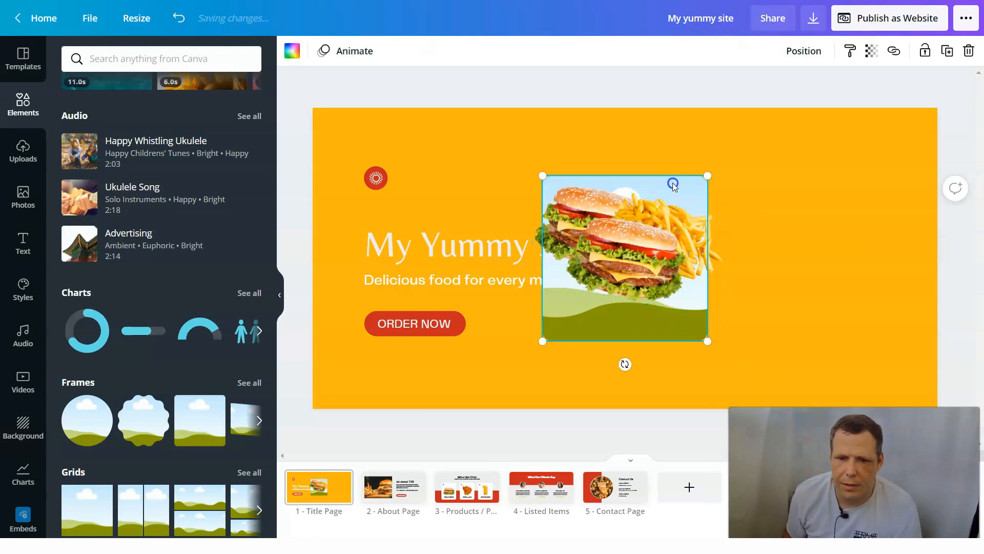
right_click(674, 185)
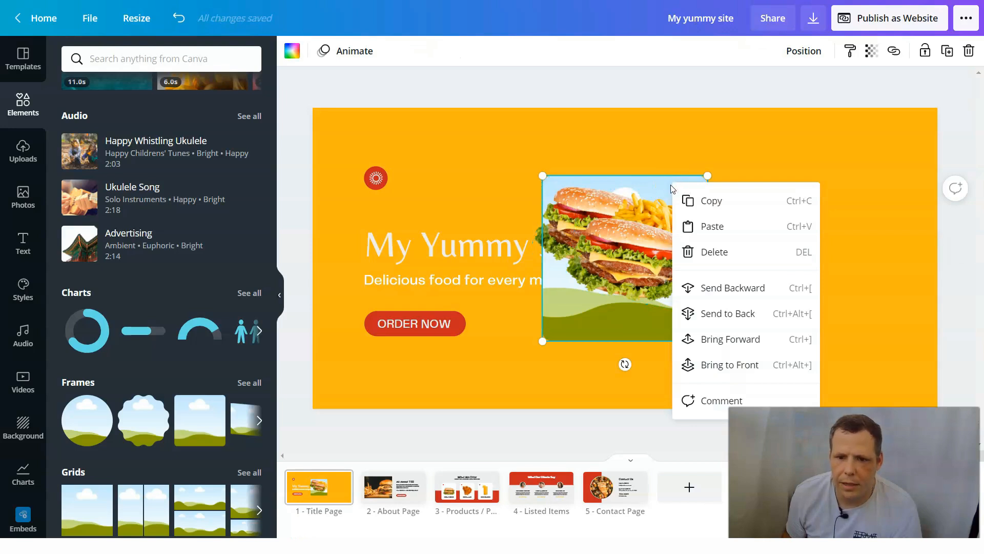
drag(650, 186, 829, 182)
click(670, 255)
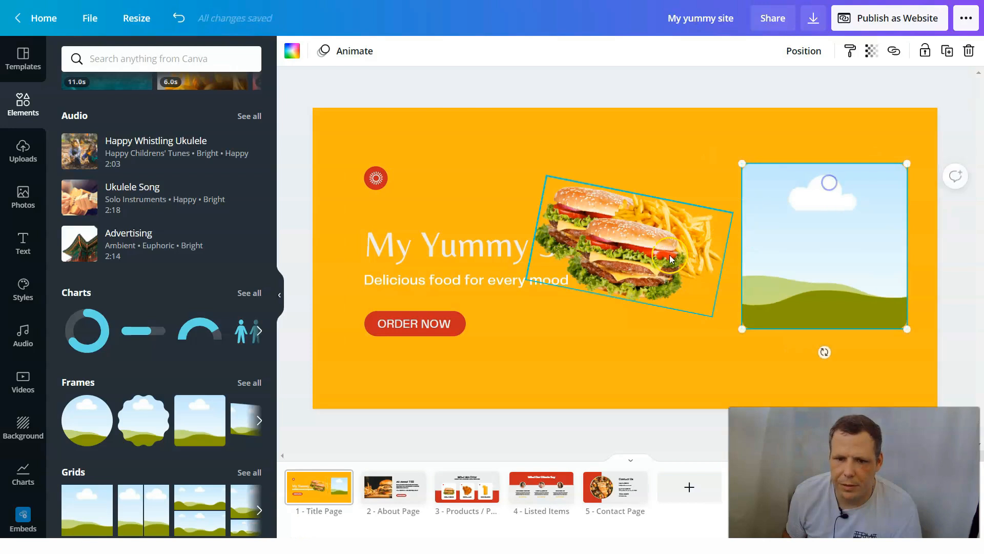
drag(724, 266, 842, 260)
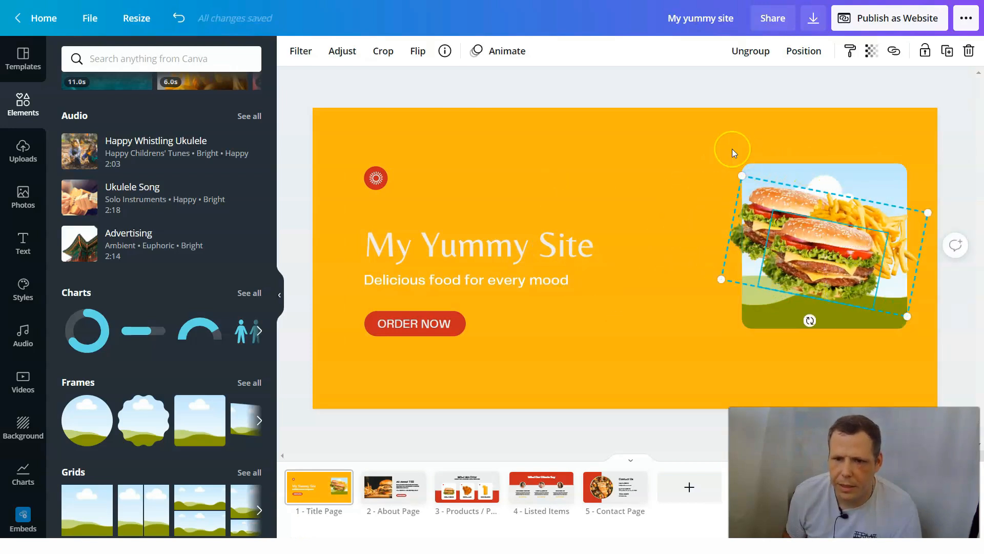
click(877, 292)
right_click(868, 173)
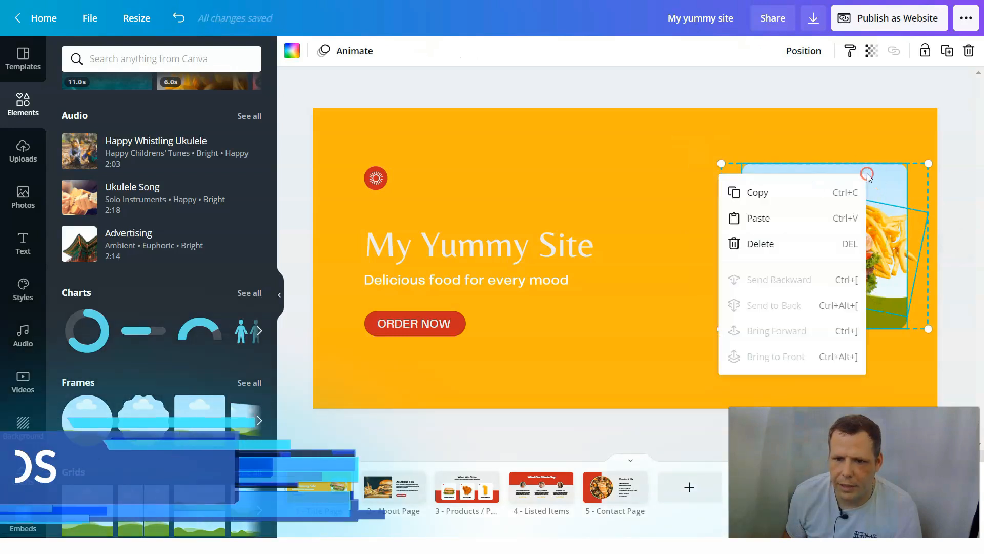
click(673, 186)
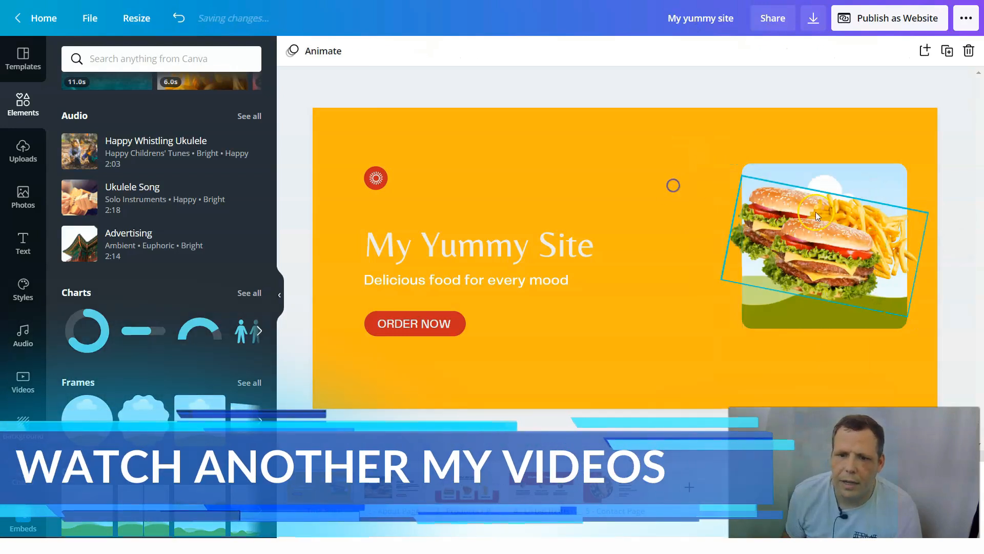
- Delete the rounded square frame behind the burger and fries on the title page
click(861, 169)
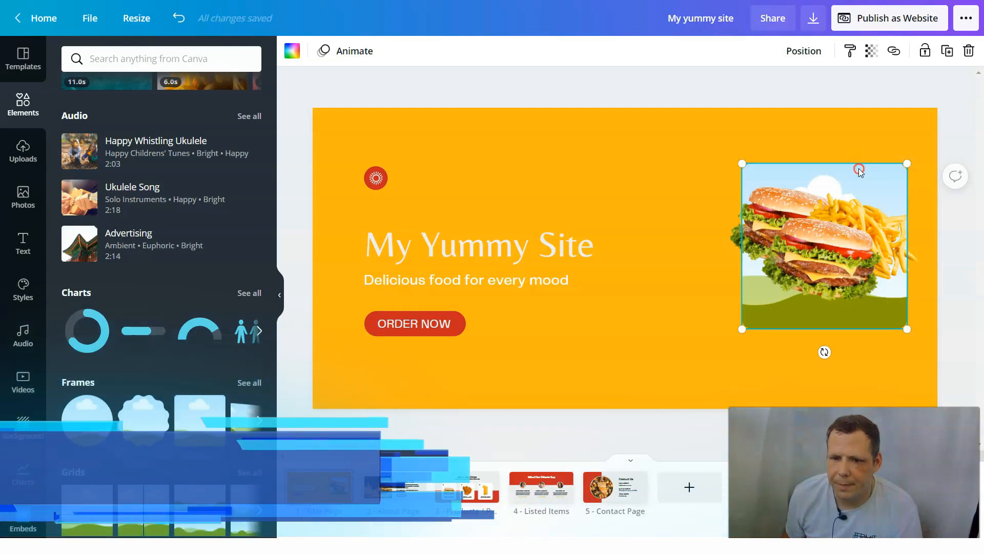
right_click(861, 168)
click(761, 241)
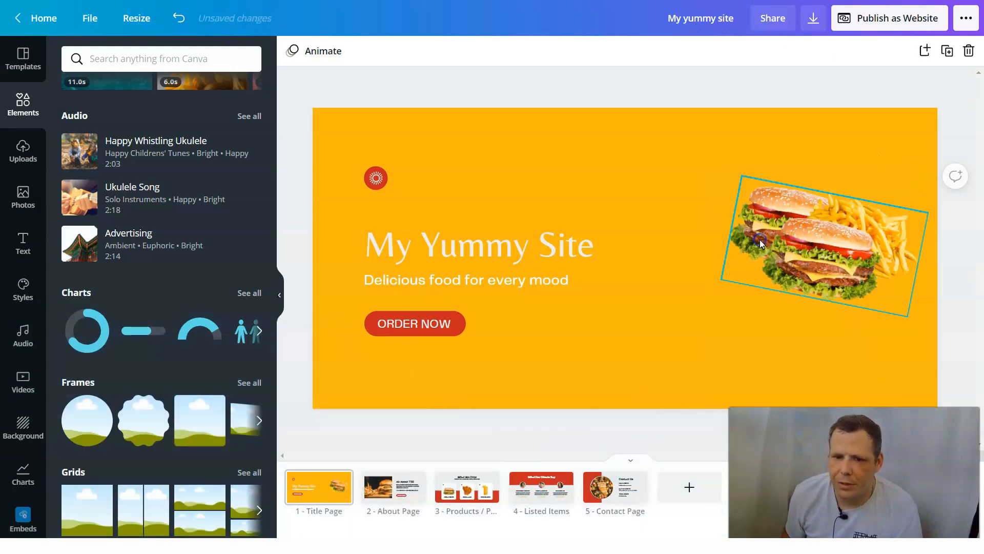
- Enlarge the burger and fries group and position it beside the title text
click(760, 220)
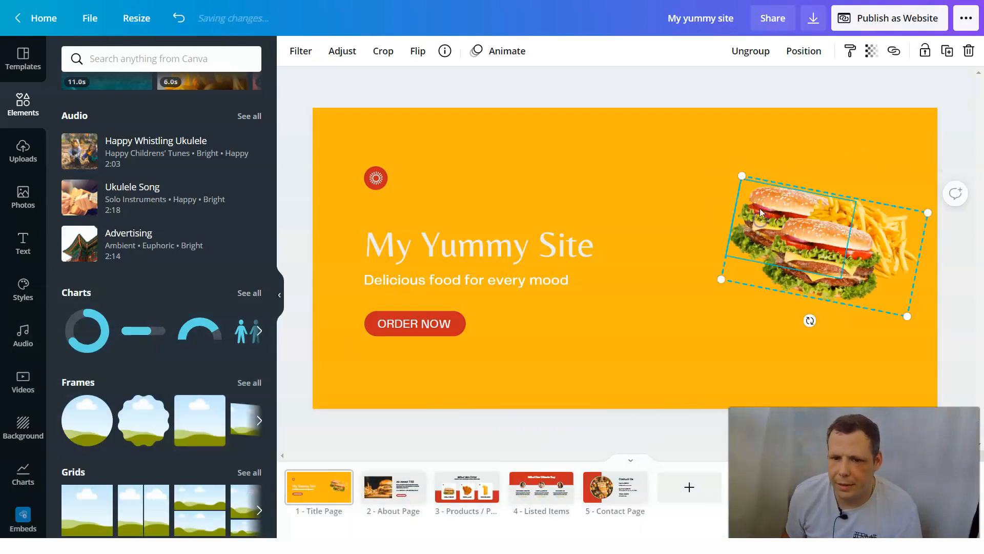
drag(743, 176, 677, 146)
drag(862, 225, 832, 262)
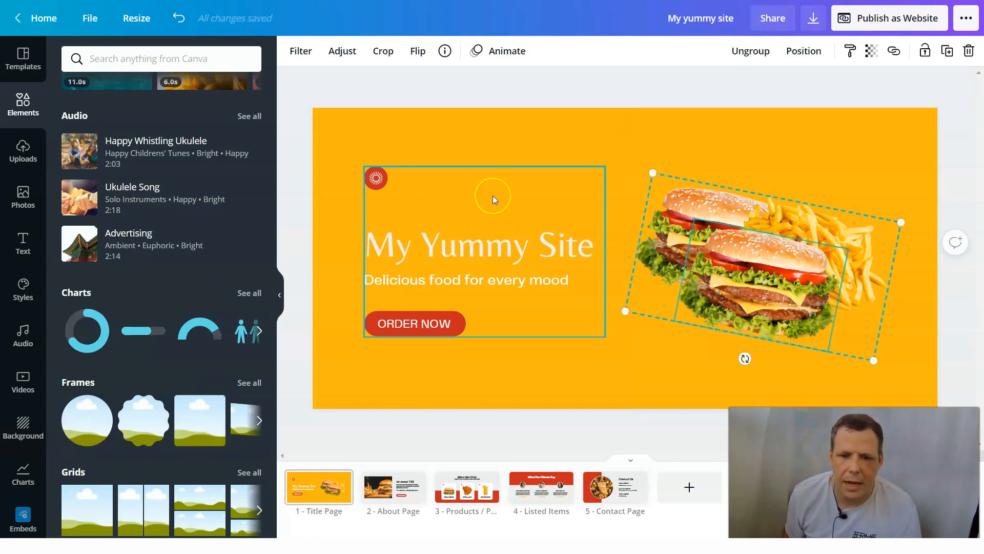
- Rotate the title text group counterclockwise so its lines slope upward
click(497, 245)
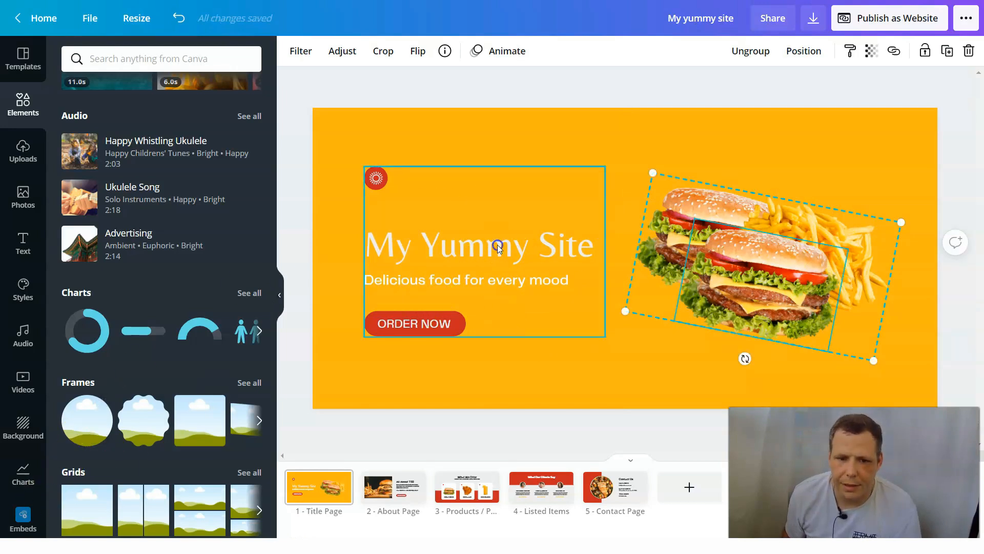
drag(482, 360, 515, 358)
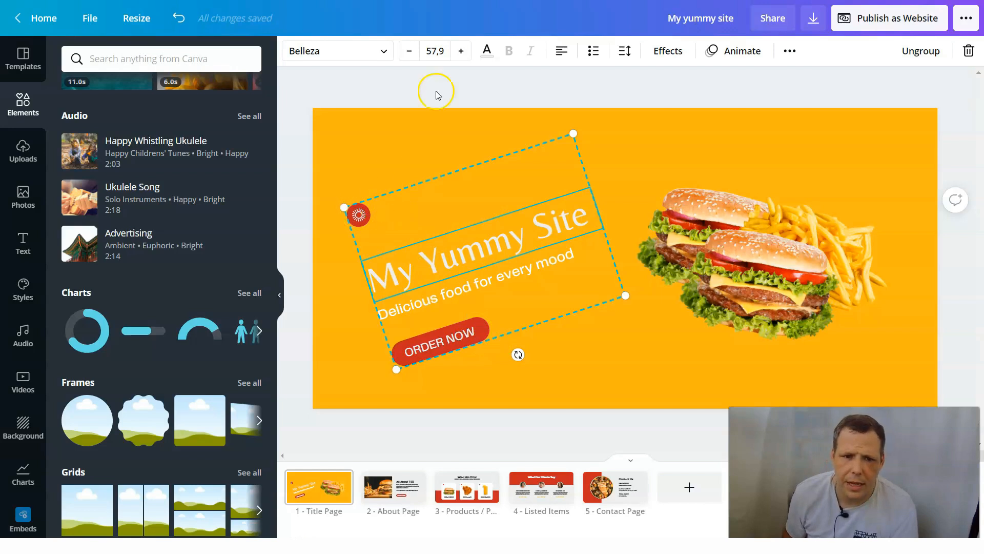
- Check the uploads area and review the About, Contact, Listed Items and Products pages before returning to the title page
click(24, 154)
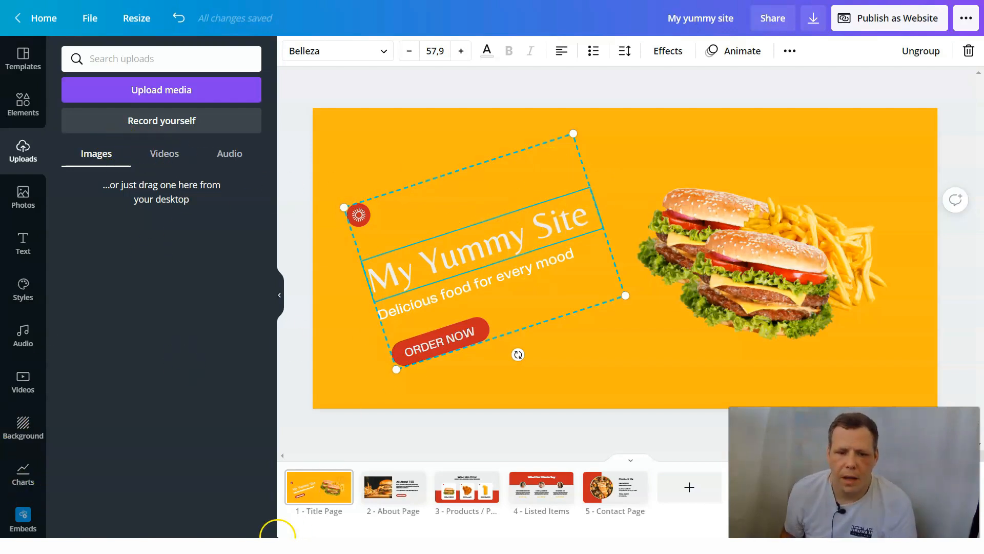
click(391, 492)
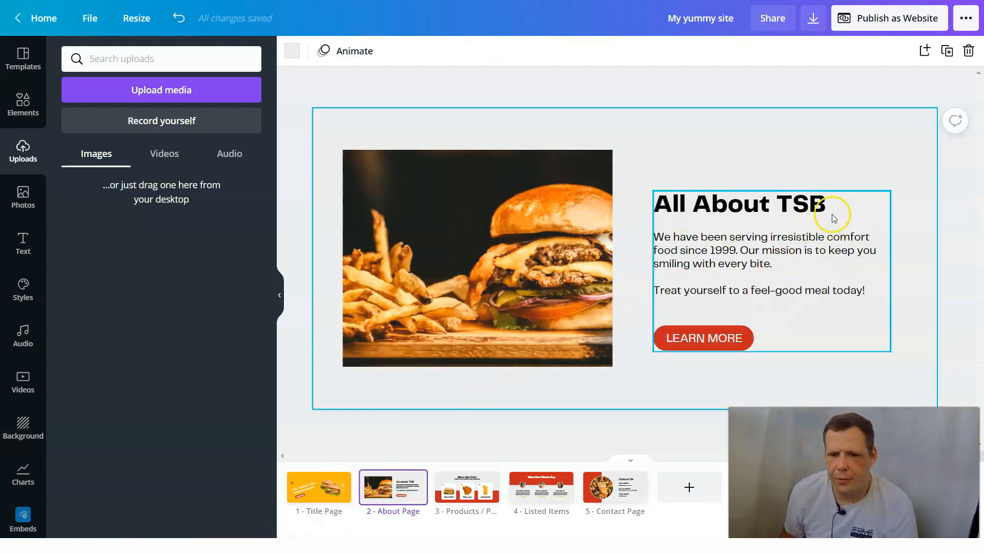
click(739, 251)
click(702, 160)
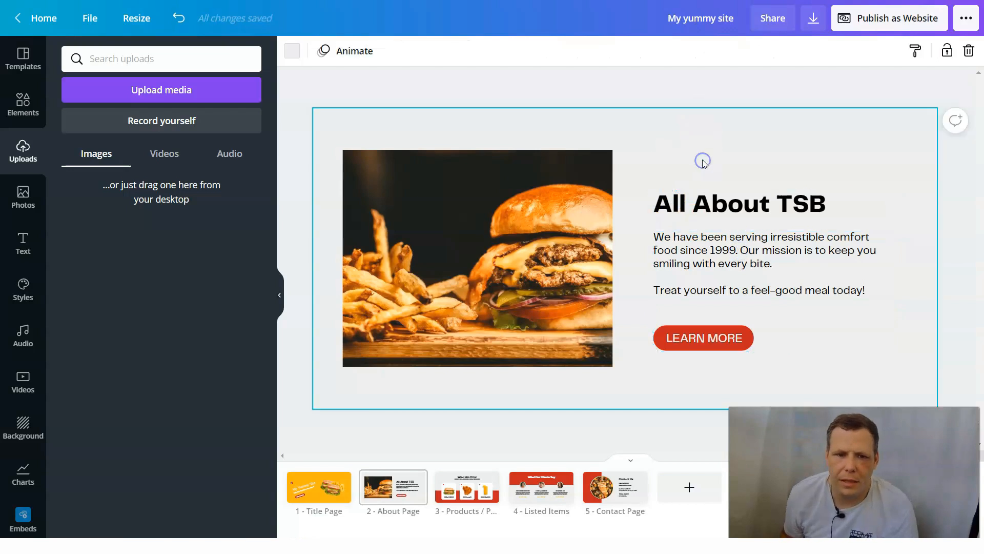
click(615, 504)
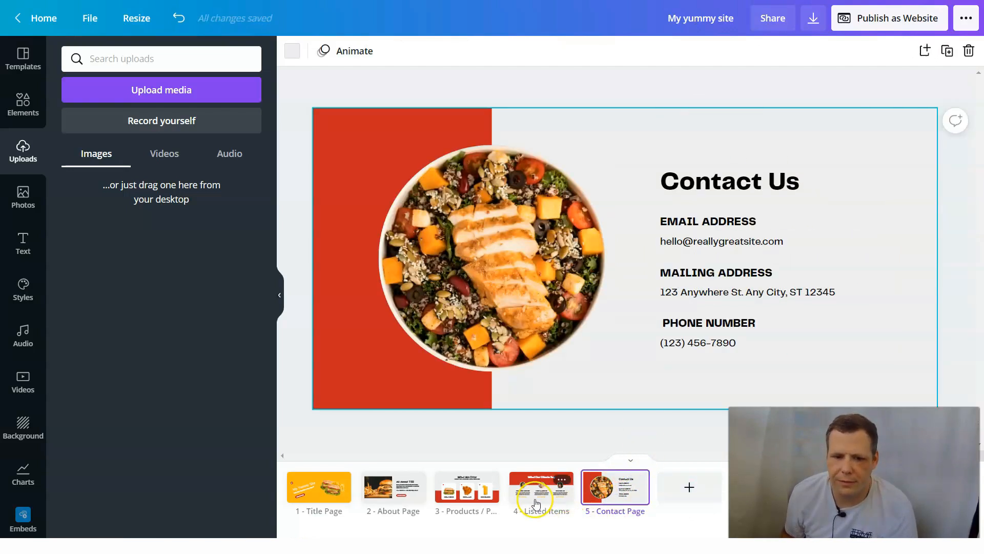
click(552, 493)
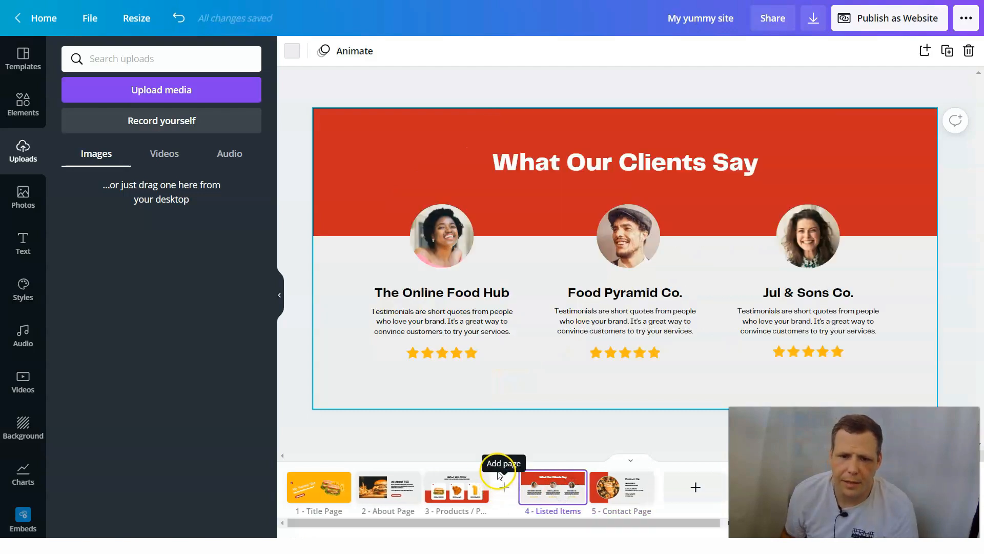
click(461, 494)
scroll(512, 422, down, 1)
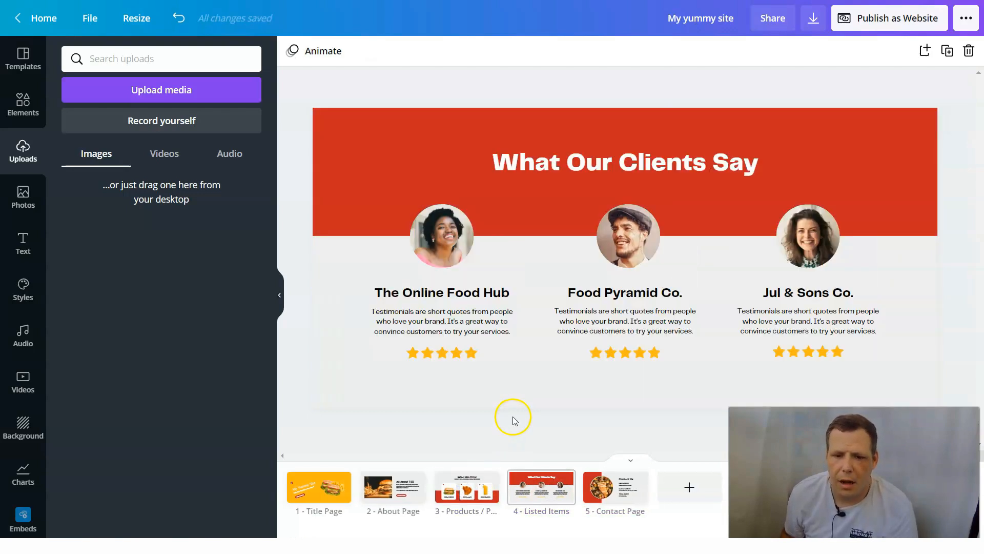
click(445, 498)
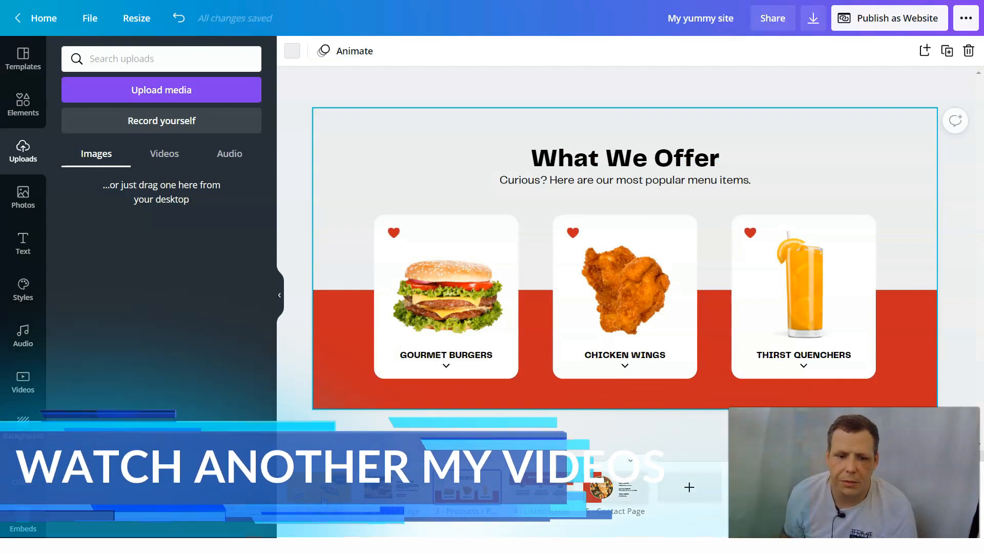
click(330, 502)
click(777, 205)
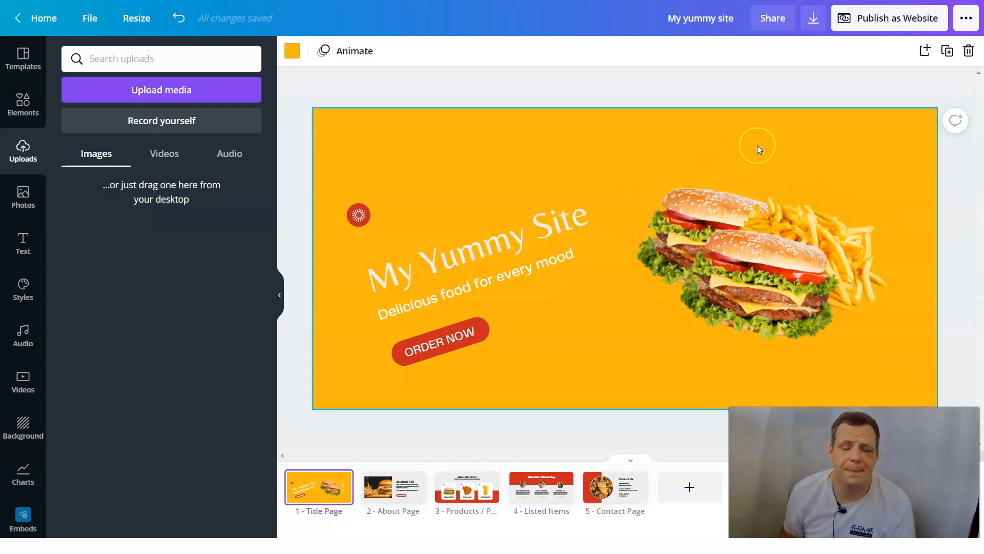
- Nudge the title text group slightly upward and reduce its tilt
click(544, 238)
drag(545, 238, 545, 233)
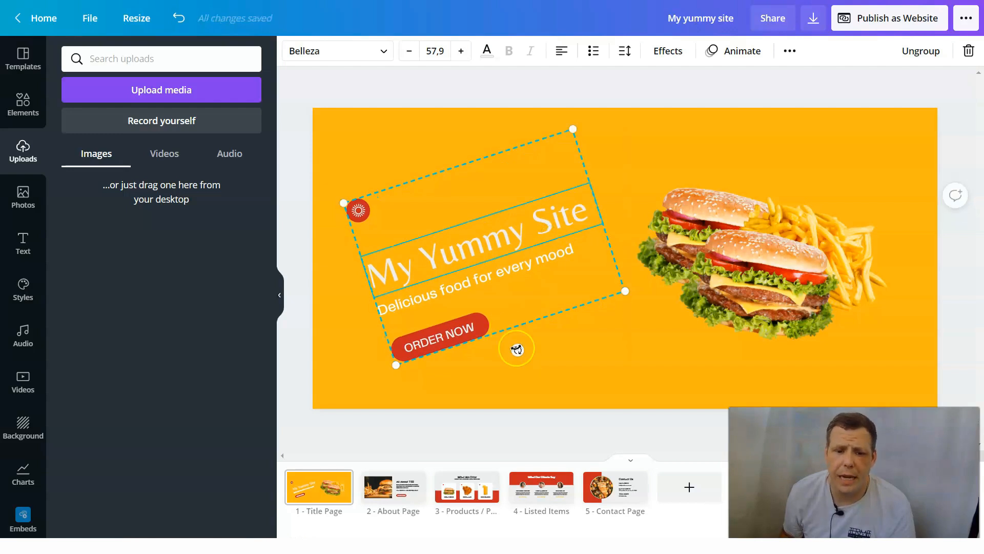
drag(517, 350, 499, 321)
- Add a horizontal arrow line to the title page and place it along the page's upper edge
click(30, 107)
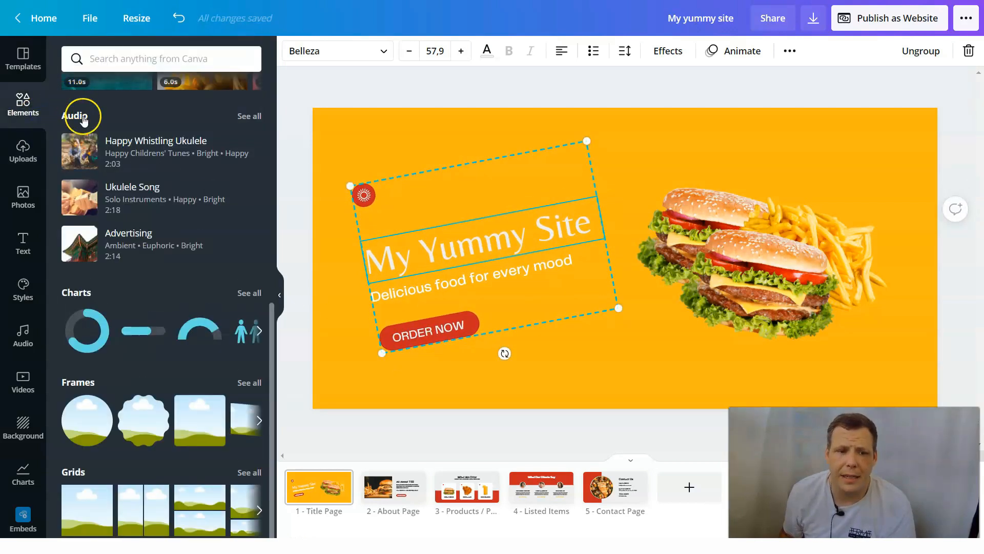
scroll(168, 279, up, 8)
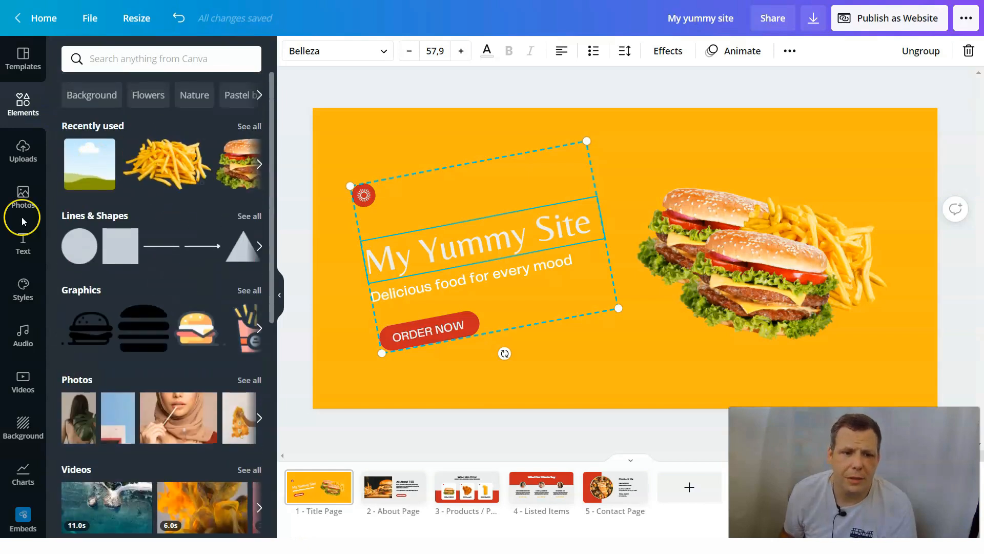
click(191, 250)
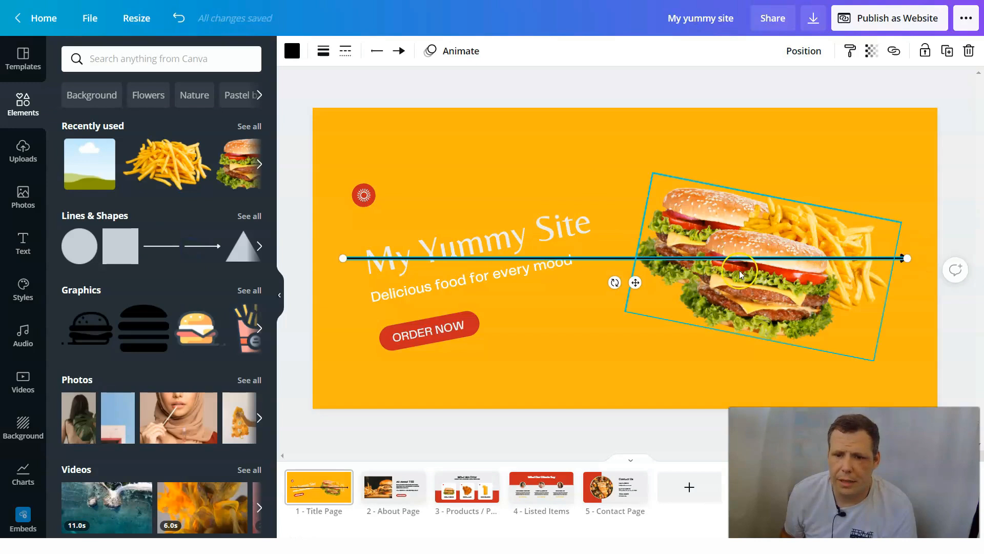
drag(635, 283, 635, 152)
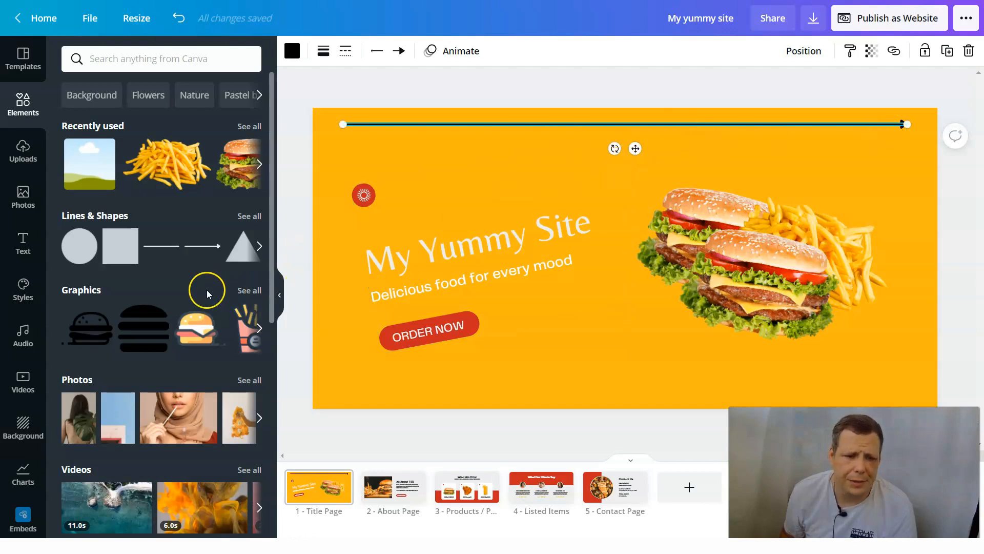
- Add the black burger outline graphic to the title page and bring the title text group forward in front of it
drag(105, 333, 460, 167)
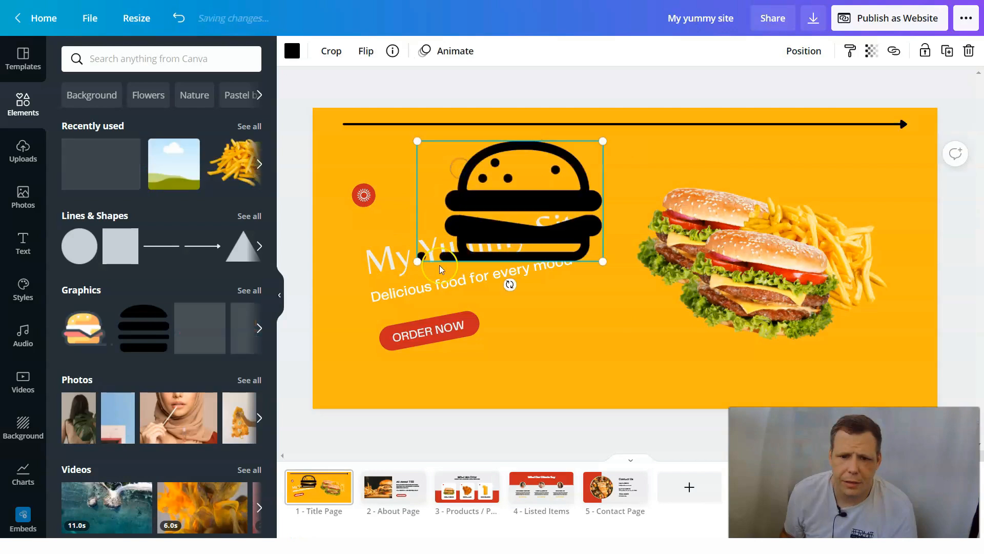
click(427, 289)
right_click(427, 289)
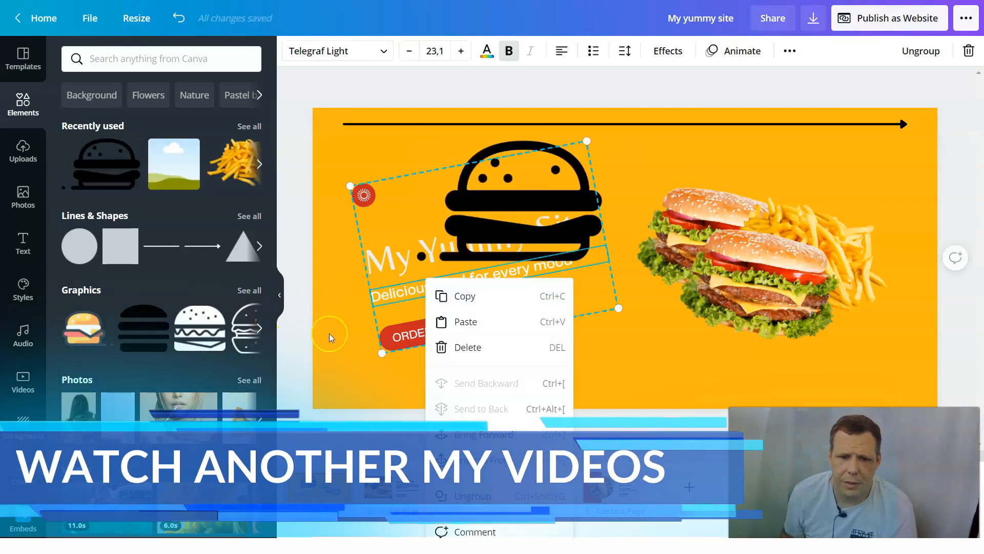
click(390, 219)
right_click(390, 220)
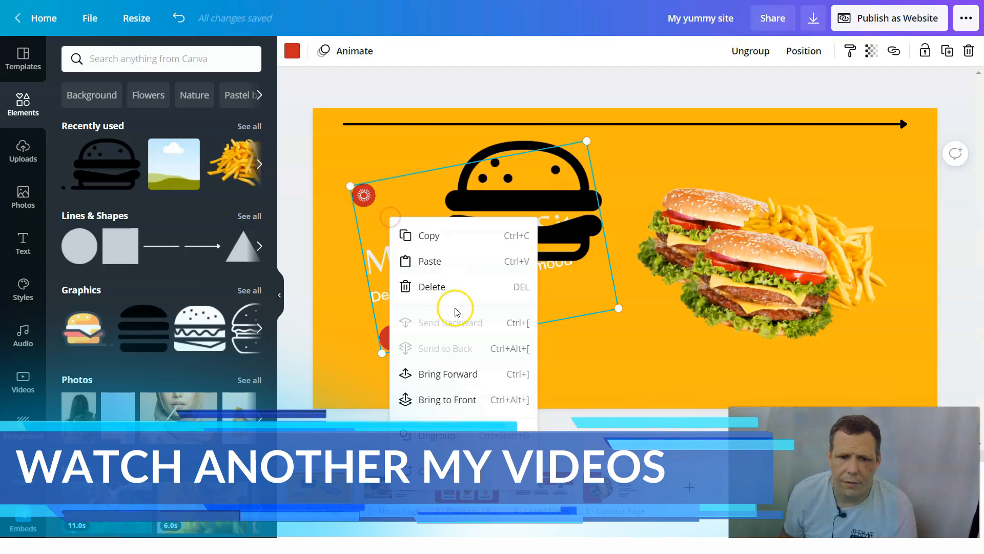
click(449, 373)
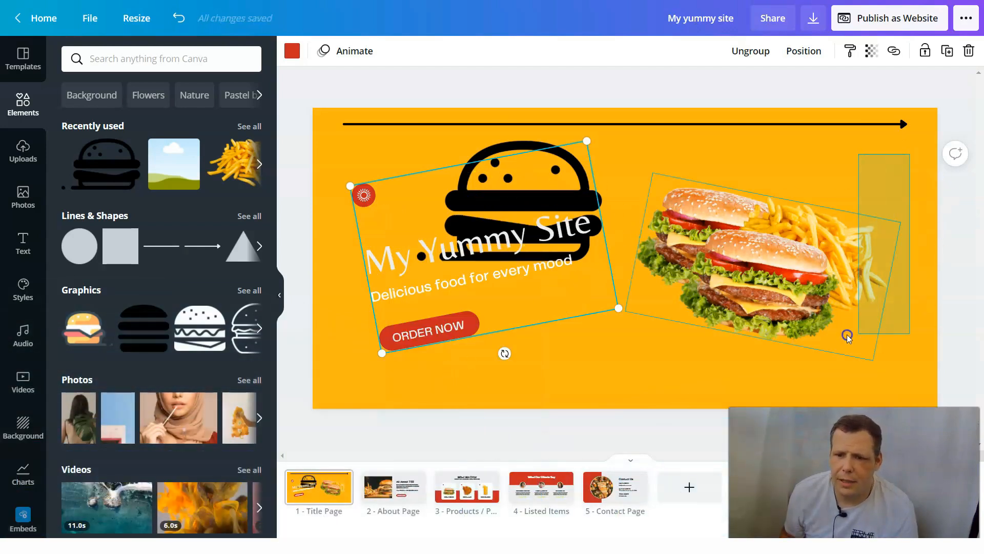
- Delete the burger and fries photo group from the title page
click(785, 336)
right_click(788, 278)
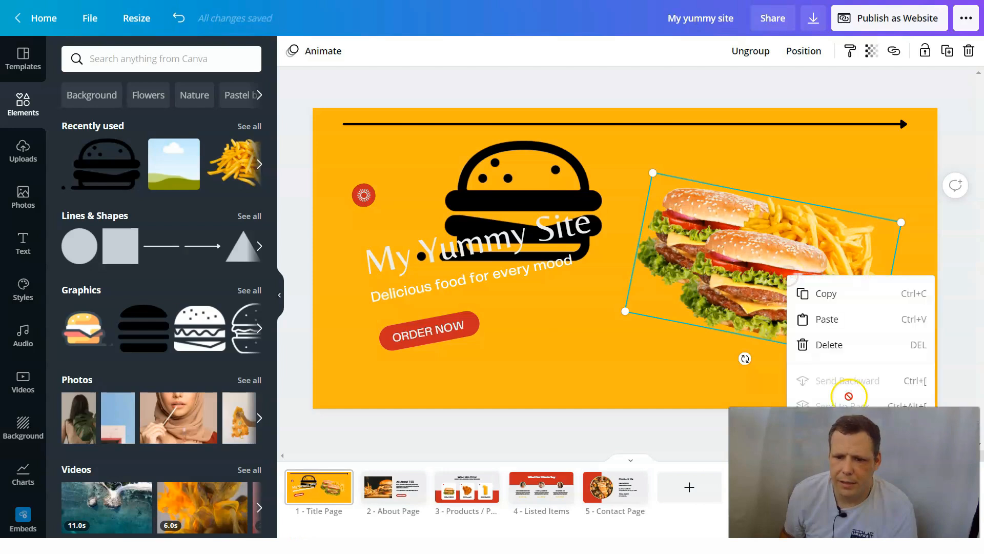
click(841, 345)
- Move the black burger graphic off the title text into the empty area beside it
click(573, 228)
click(548, 171)
drag(531, 145, 787, 199)
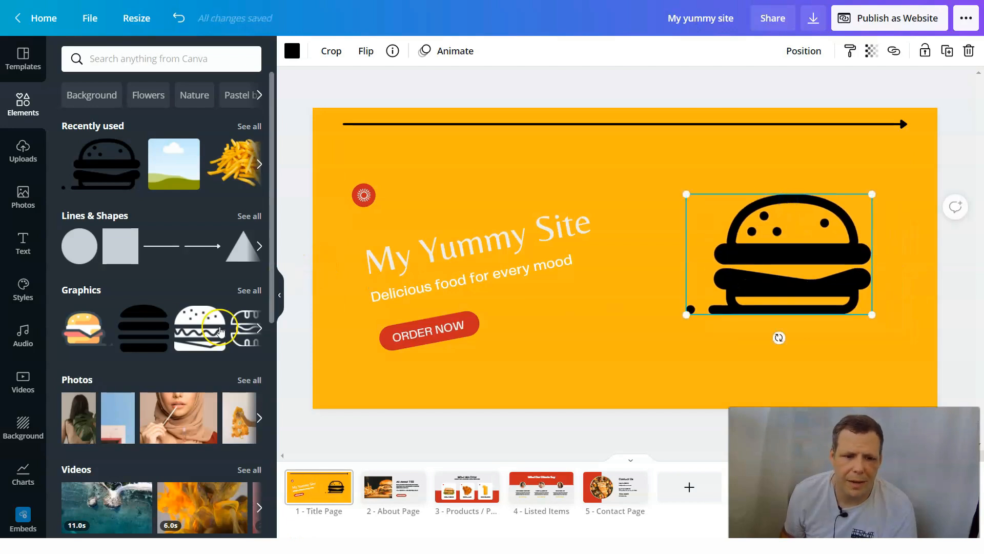
- Add the burger graphic with the wavy filling, shrink it and place it over the black burger's lower left corner
drag(215, 336, 585, 315)
drag(652, 383, 639, 371)
drag(594, 326, 716, 315)
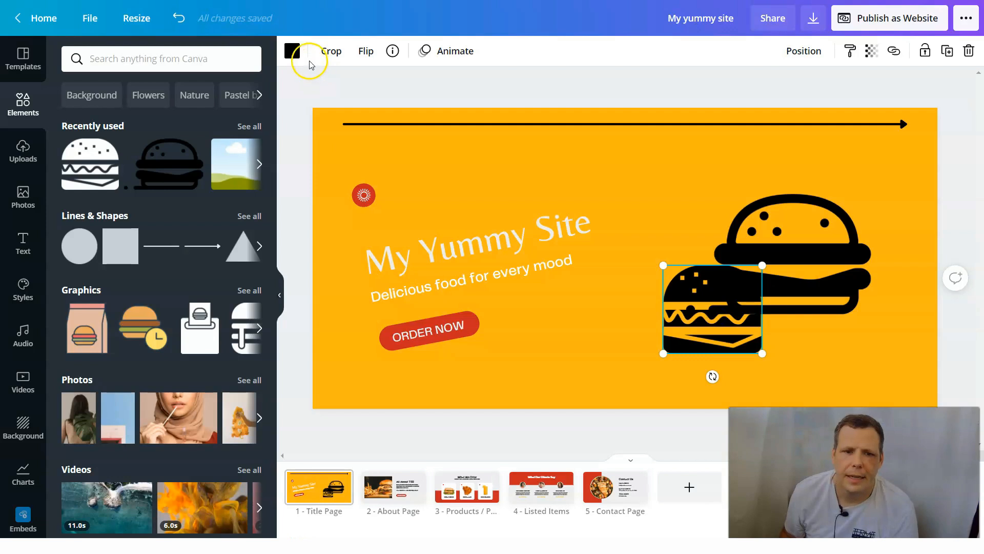
- Recolor the smaller burger graphic from the document colors to white
click(293, 51)
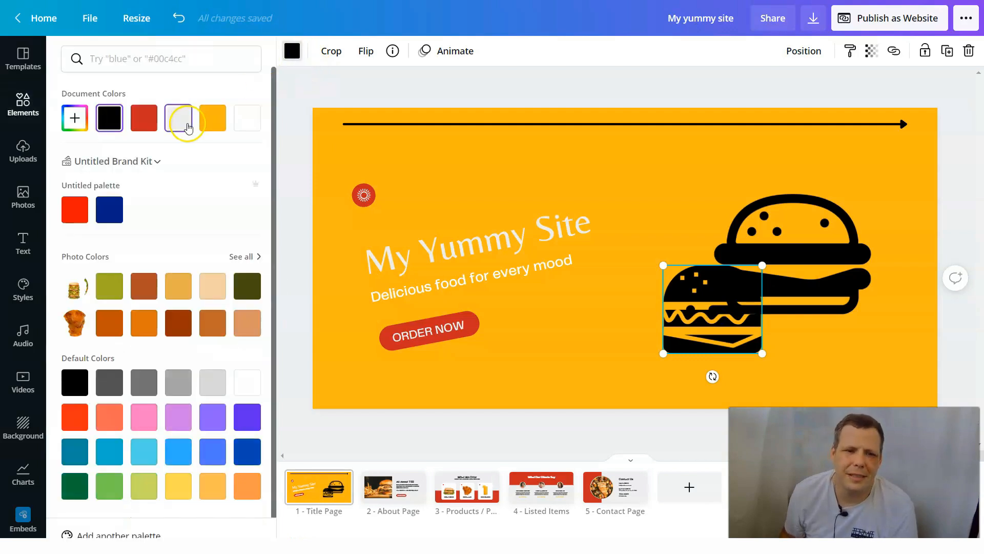
click(184, 122)
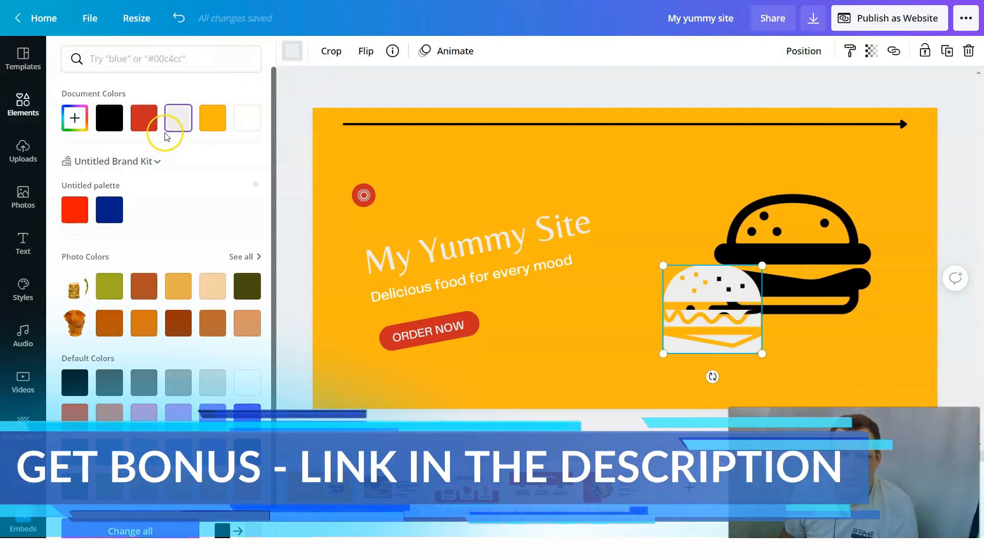
click(243, 126)
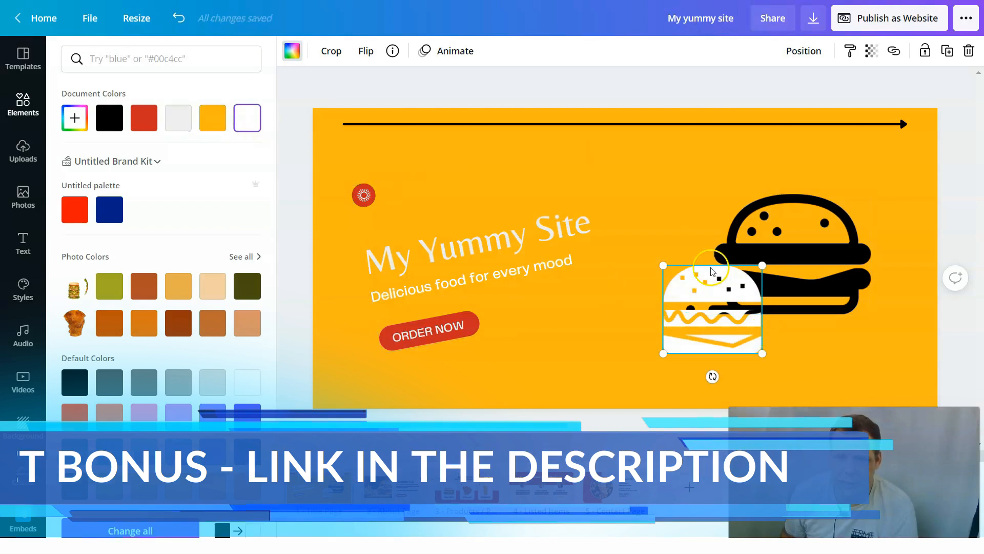
- Move the white burger graphic to the upper left of the black burger graphic
drag(697, 274, 652, 166)
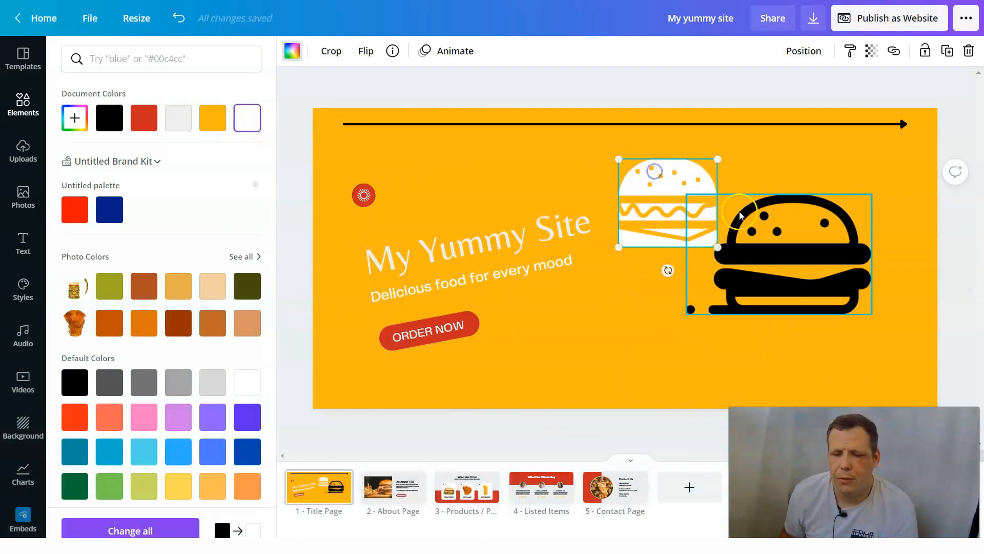
right_click(653, 175)
click(841, 275)
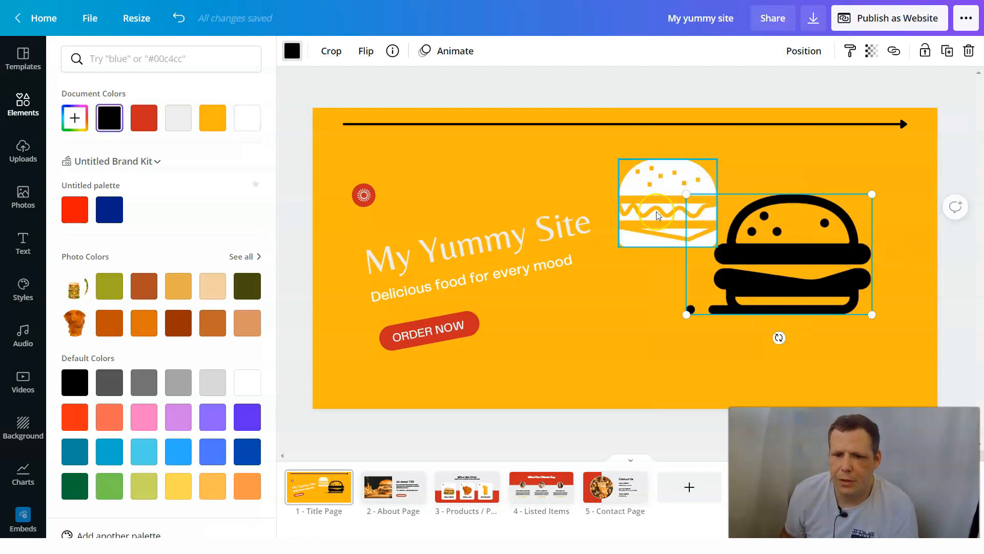
click(635, 202)
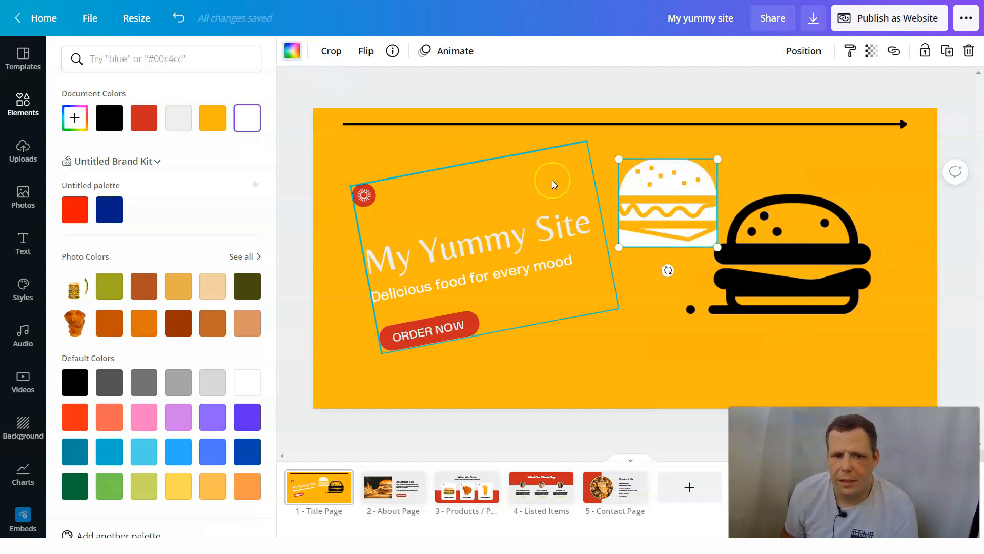
- Try red and pink on the black burger graphic, and recolor it white from the document colors
click(787, 230)
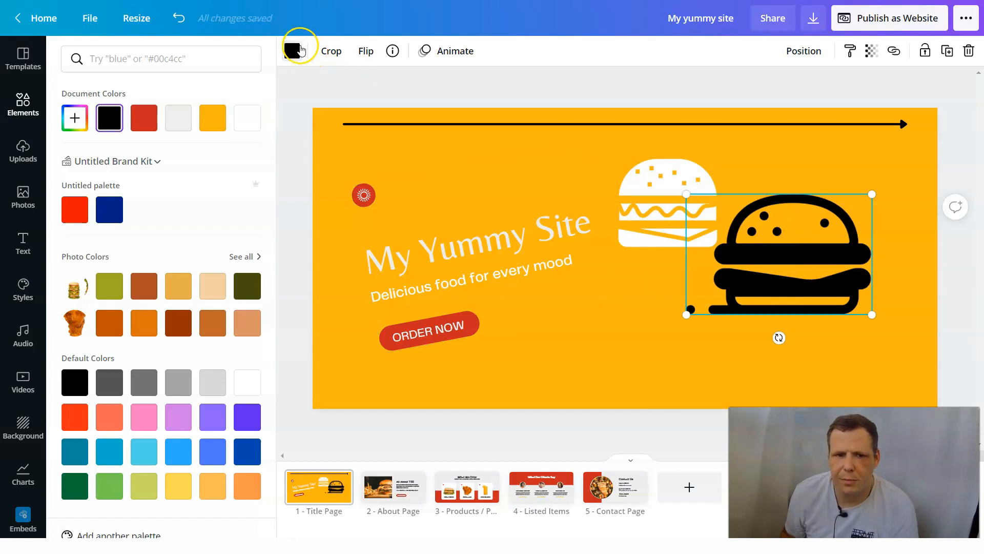
click(292, 57)
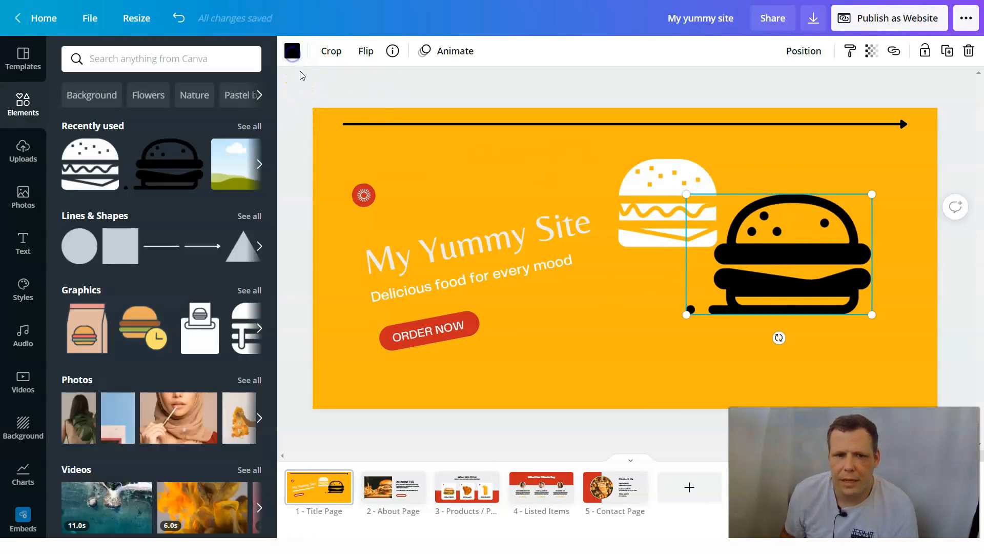
click(296, 54)
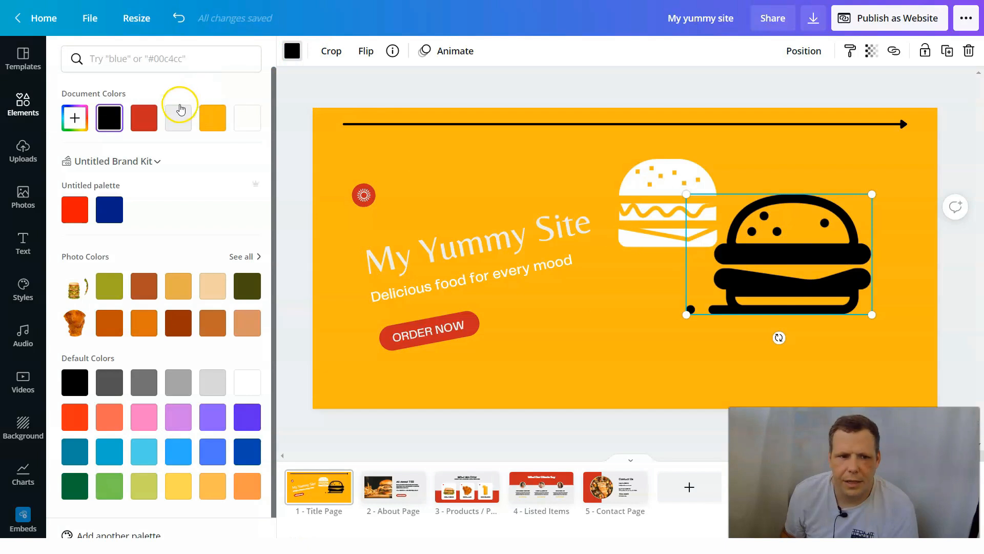
click(77, 211)
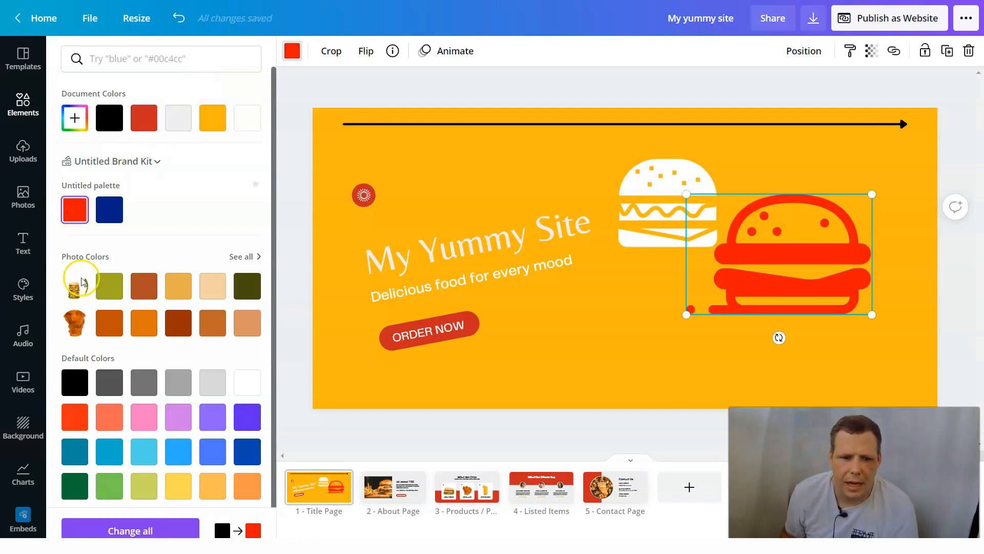
click(145, 414)
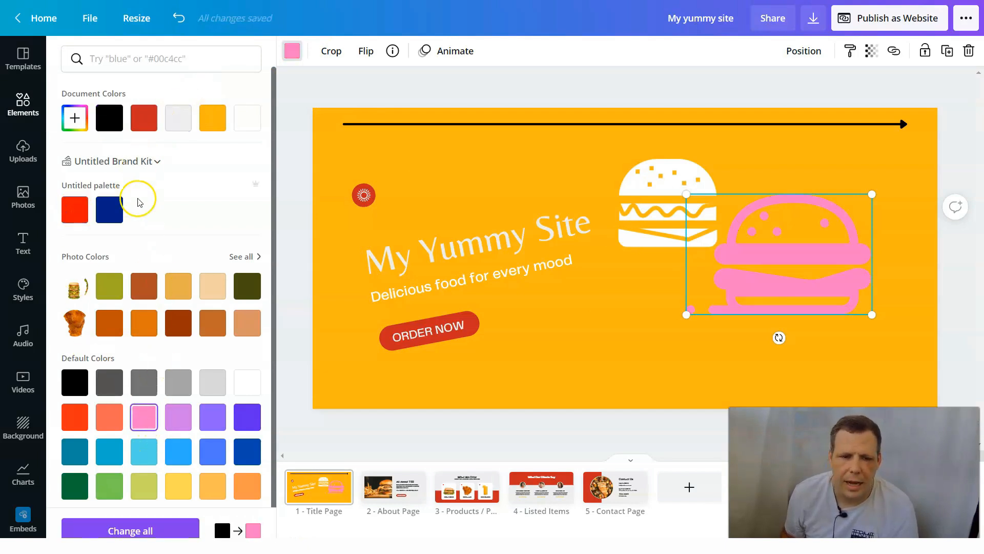
click(247, 118)
- Change the title page's yellow background to the light gray from the default colors
click(484, 170)
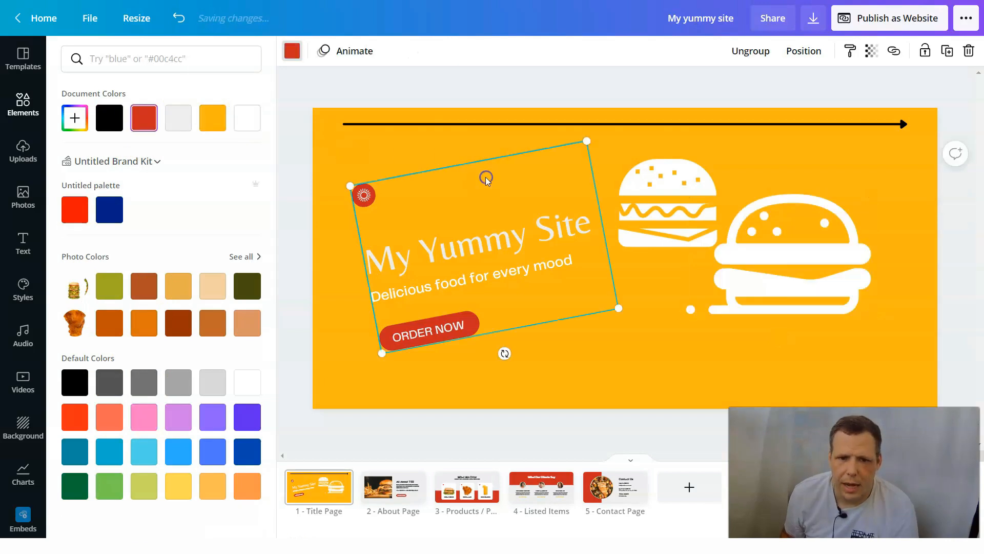
click(387, 142)
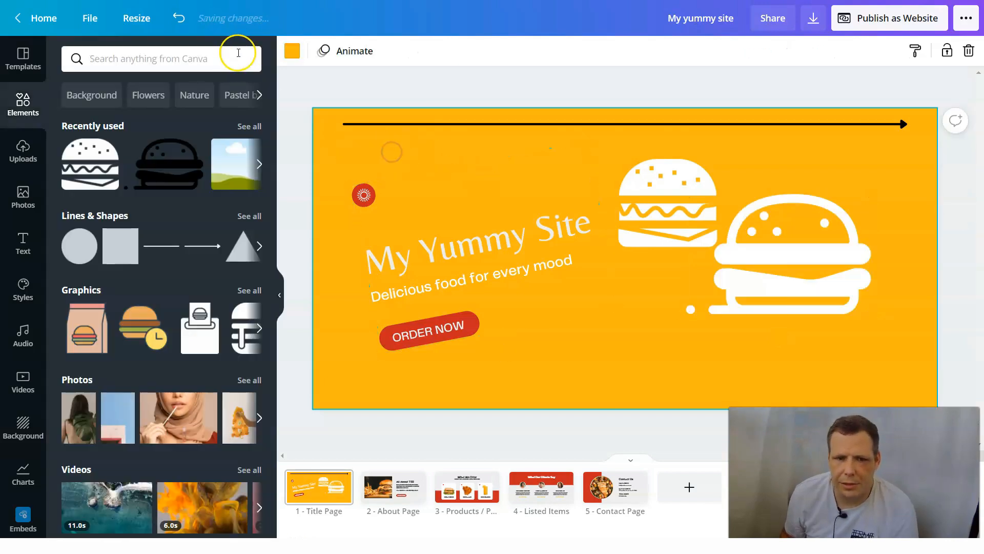
click(291, 56)
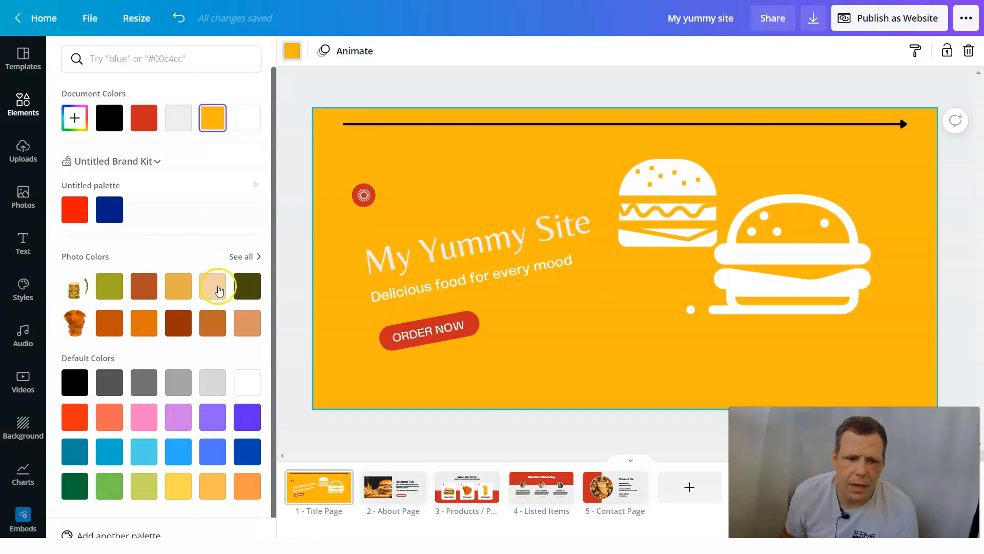
click(221, 385)
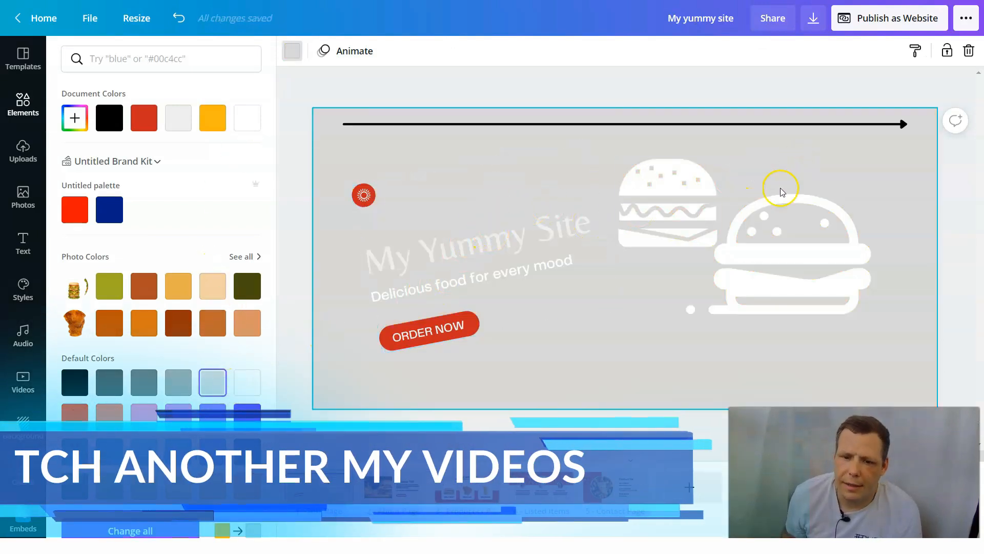
- Look at the About Page and add a blank page after the Contact Page
click(414, 482)
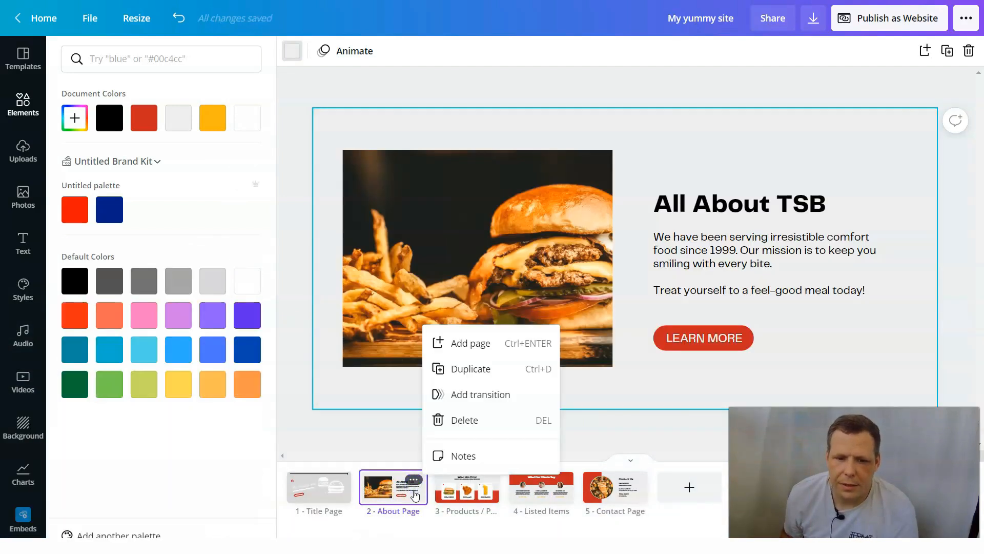
click(629, 407)
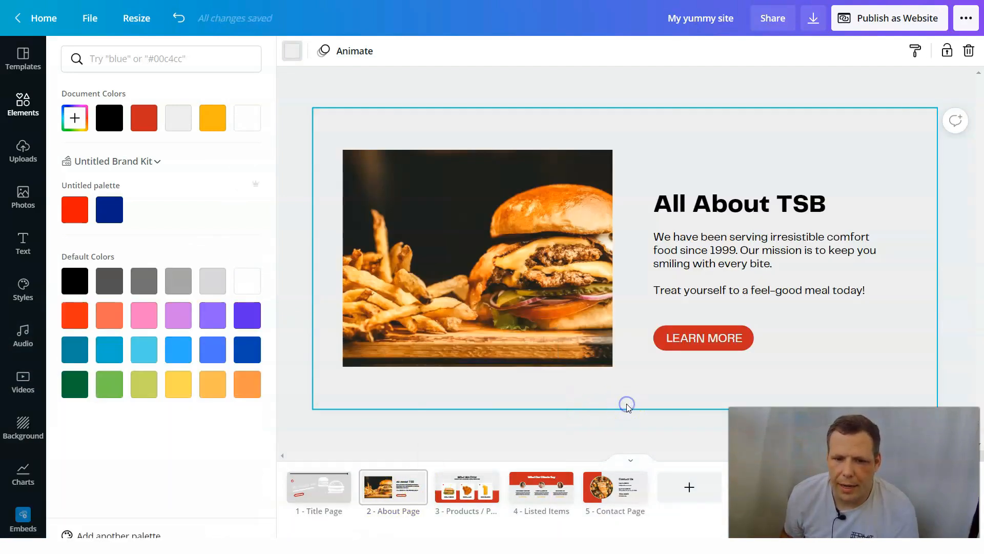
click(705, 491)
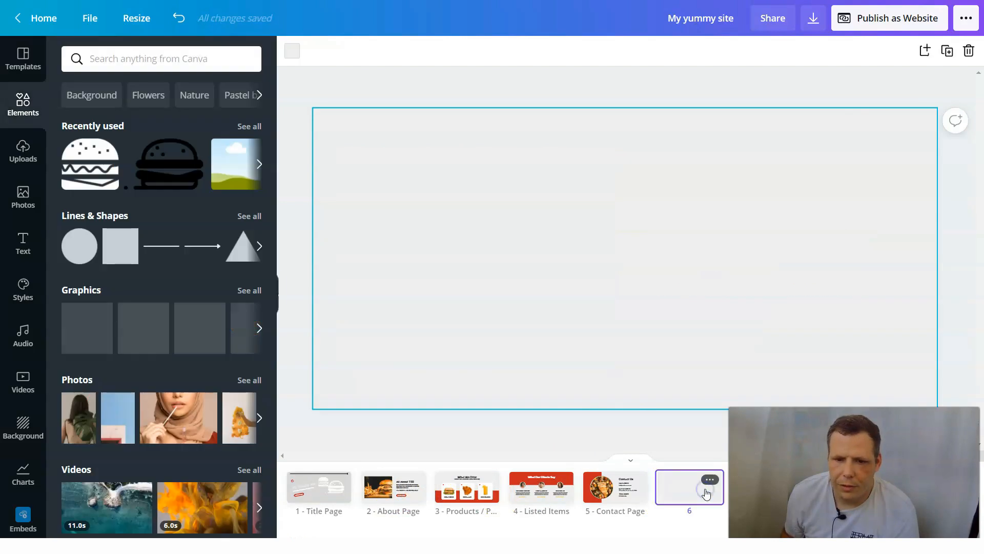
- Replace the placeholder email address on the Contact Page with the site's own email address
click(633, 501)
click(772, 230)
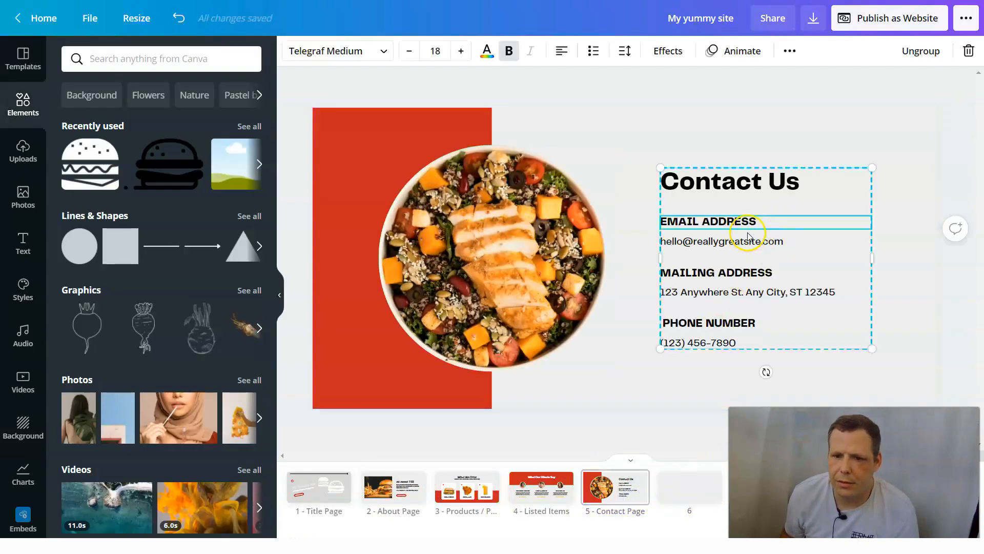
click(700, 245)
click(855, 248)
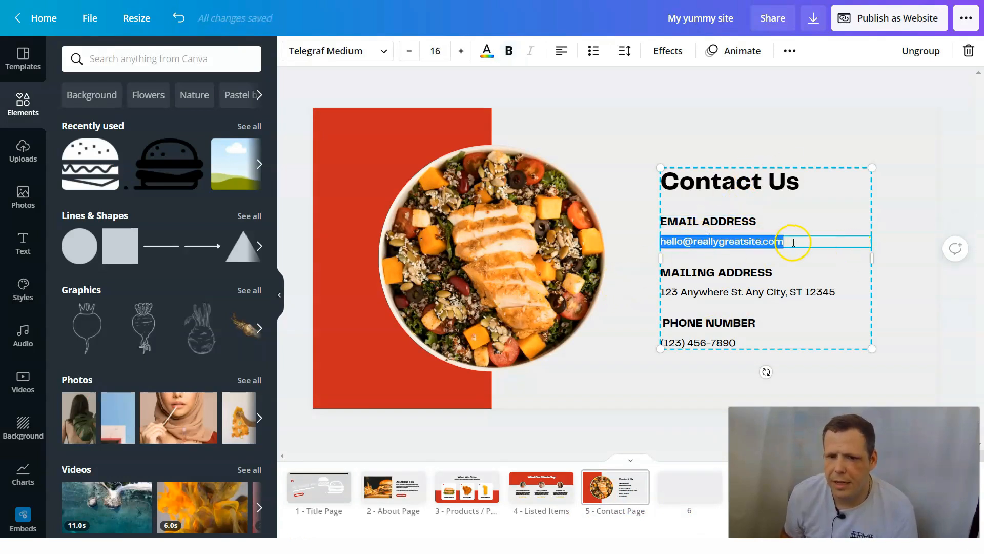
key(BackSpace)
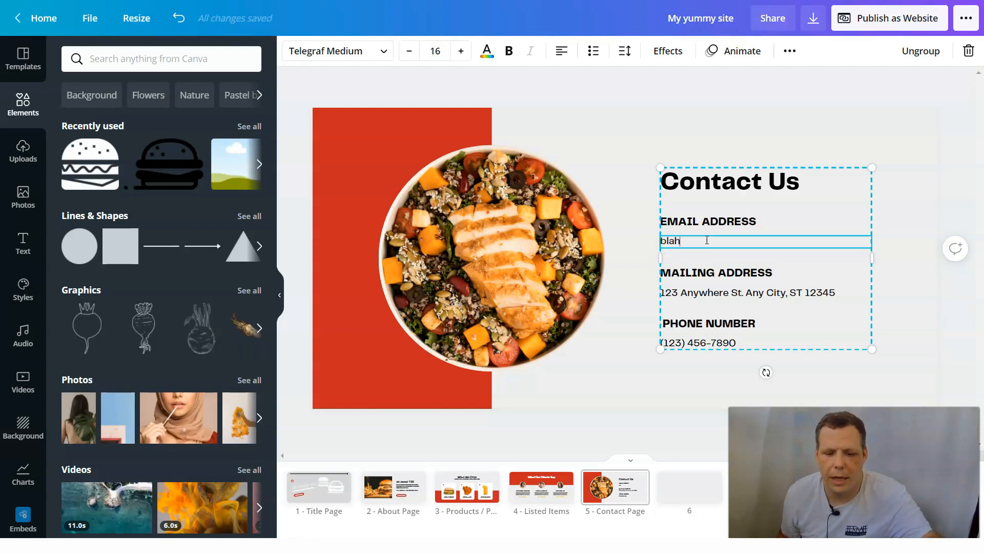
text(blah@gmail)
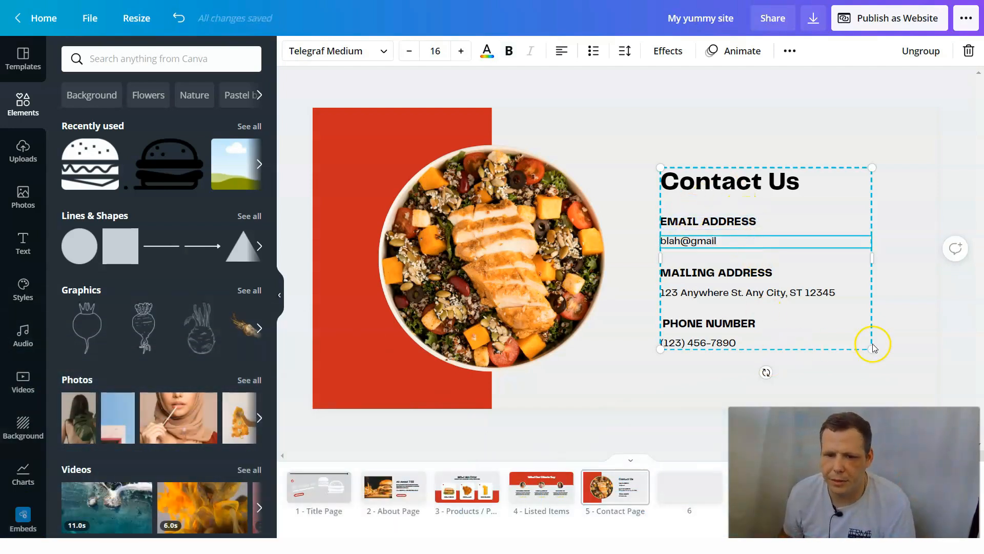
- Enlarge the contact text group and set the PHONE NUMBER heading's font size to 19
drag(872, 349, 903, 383)
click(774, 359)
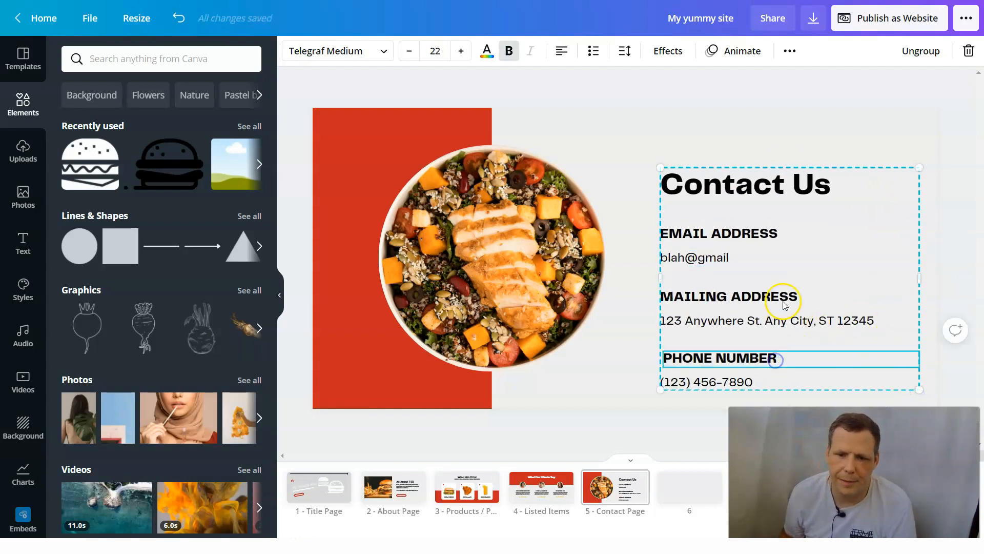
click(799, 352)
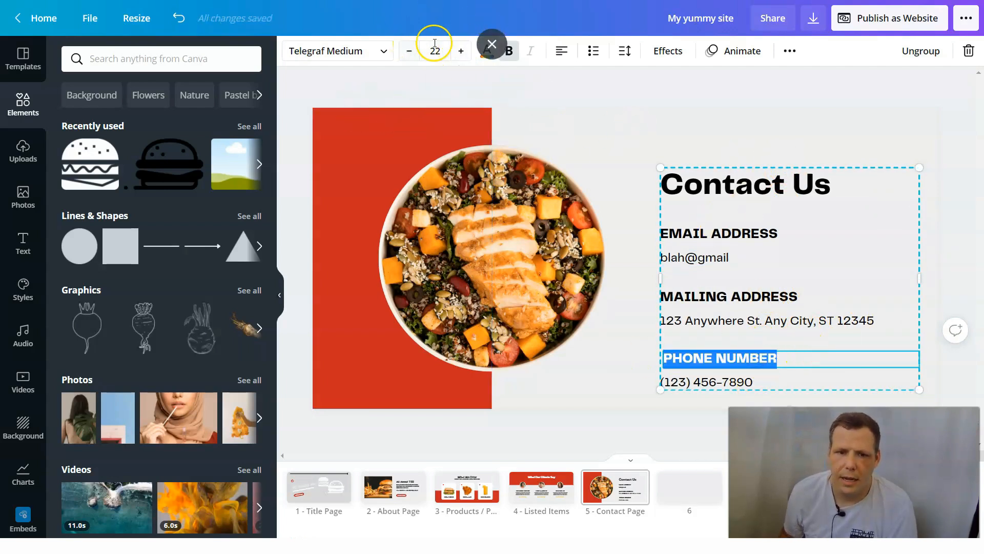
click(411, 57)
click(409, 57)
click(409, 56)
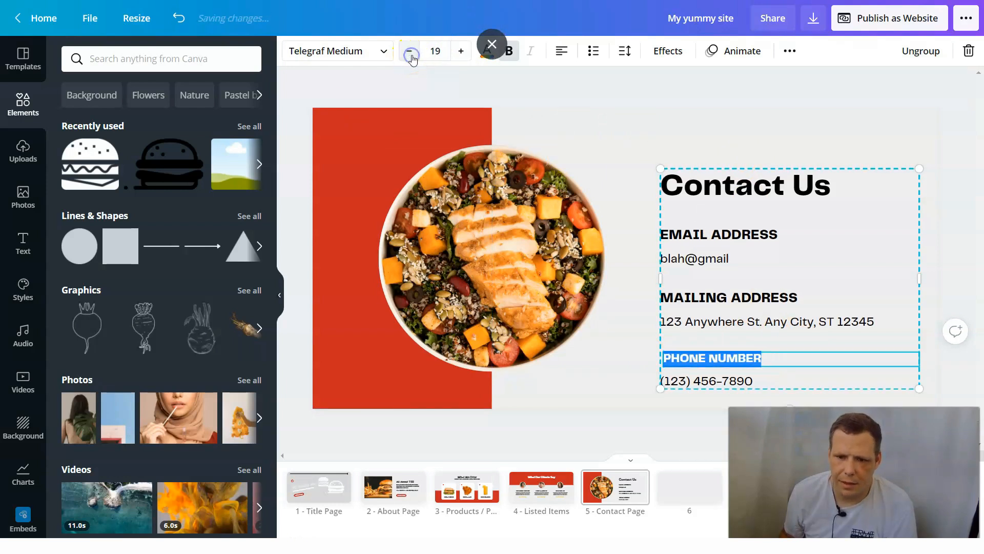
- Reduce the font size of the Contact Us heading by a few points
click(748, 196)
click(748, 196)
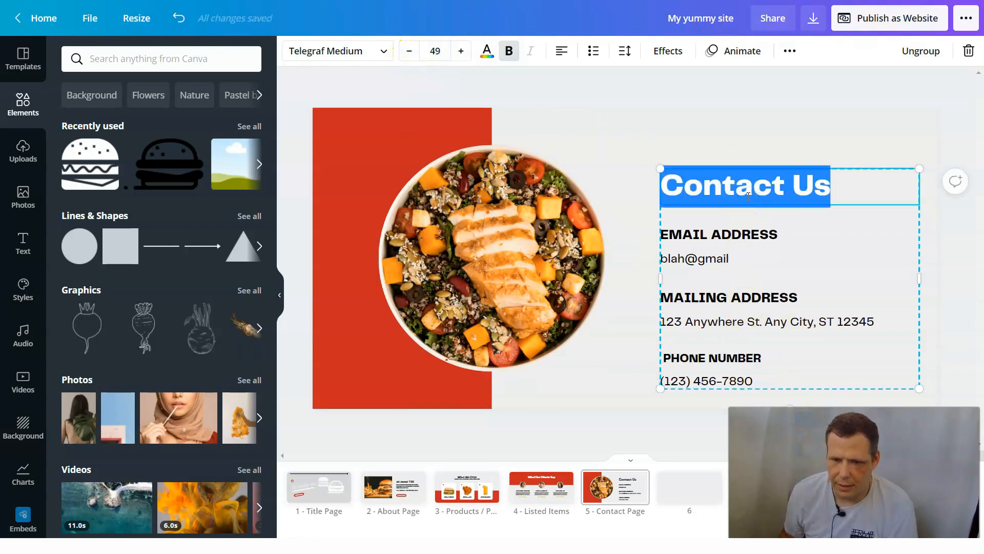
click(405, 50)
click(405, 50)
click(405, 51)
click(405, 50)
click(670, 108)
- Detach the salad bowl photo from its circular frame on the Contact Page
click(500, 235)
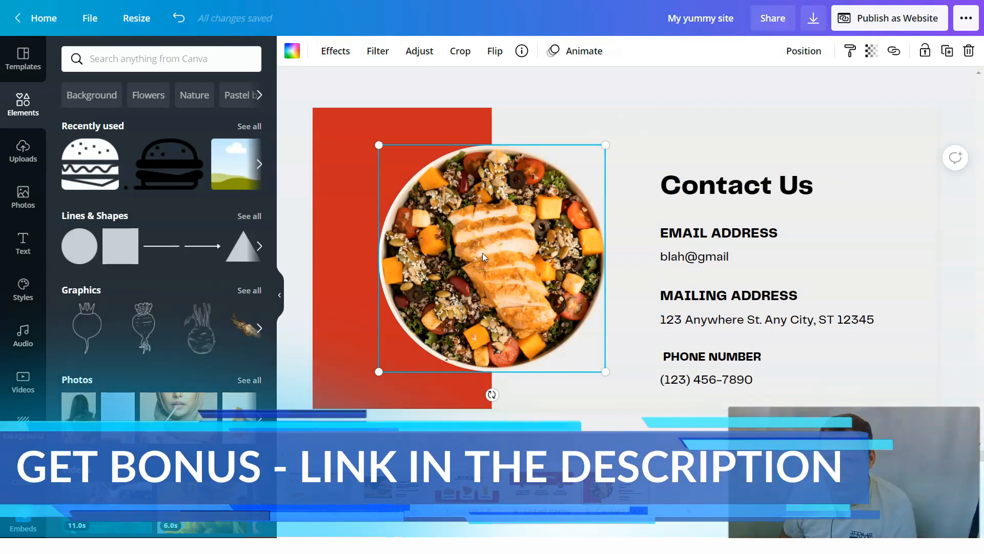
right_click(483, 253)
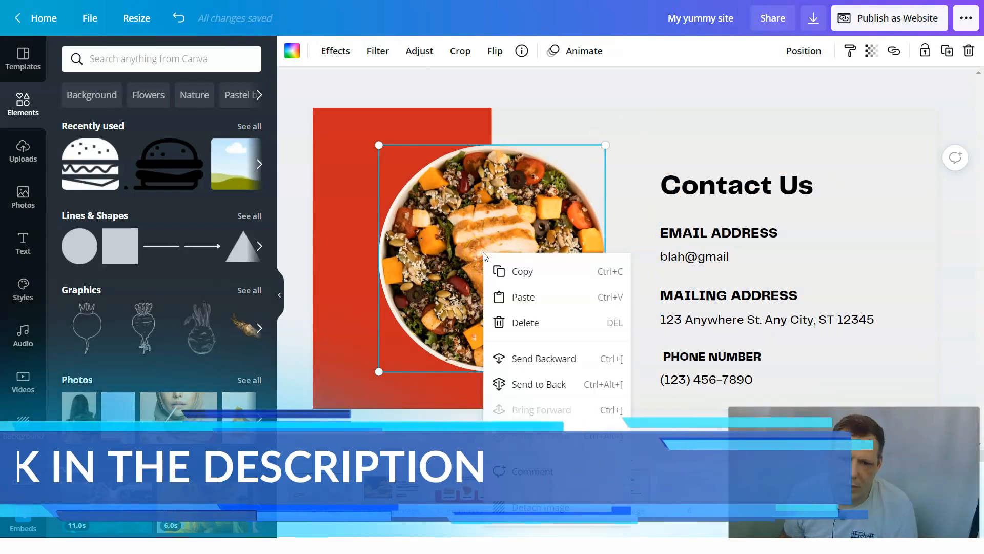
click(550, 512)
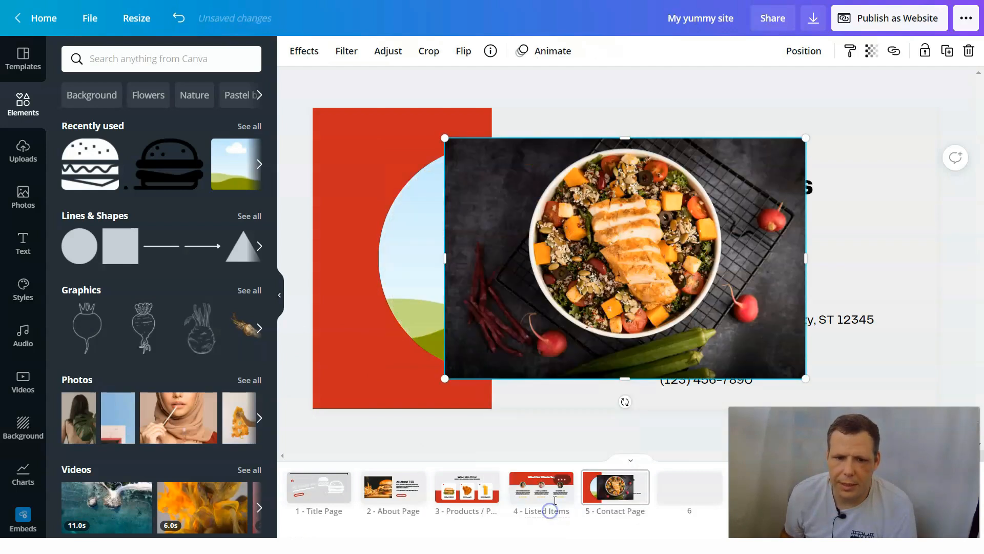
- Send the empty circular frame backward and place the salad bowl photo back into it
right_click(457, 251)
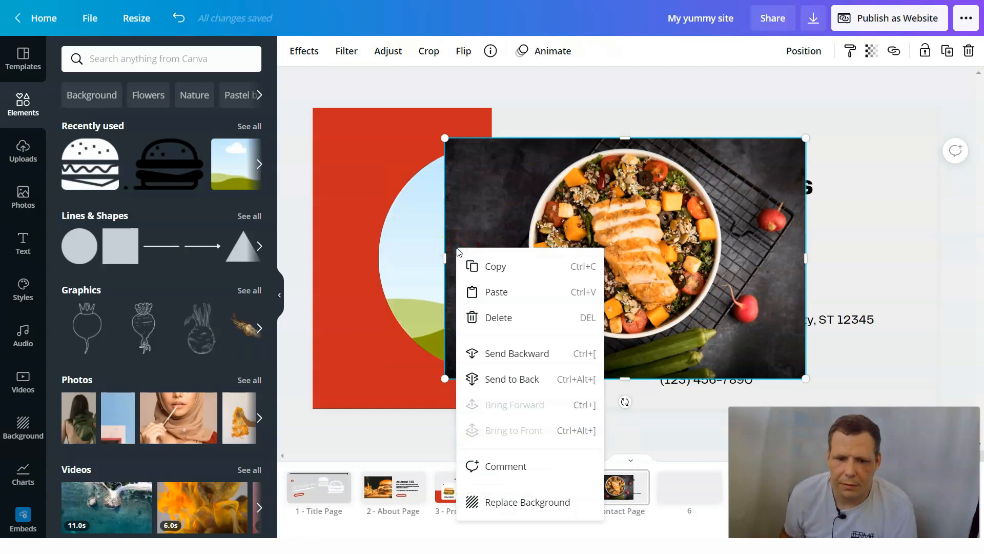
click(424, 272)
right_click(424, 276)
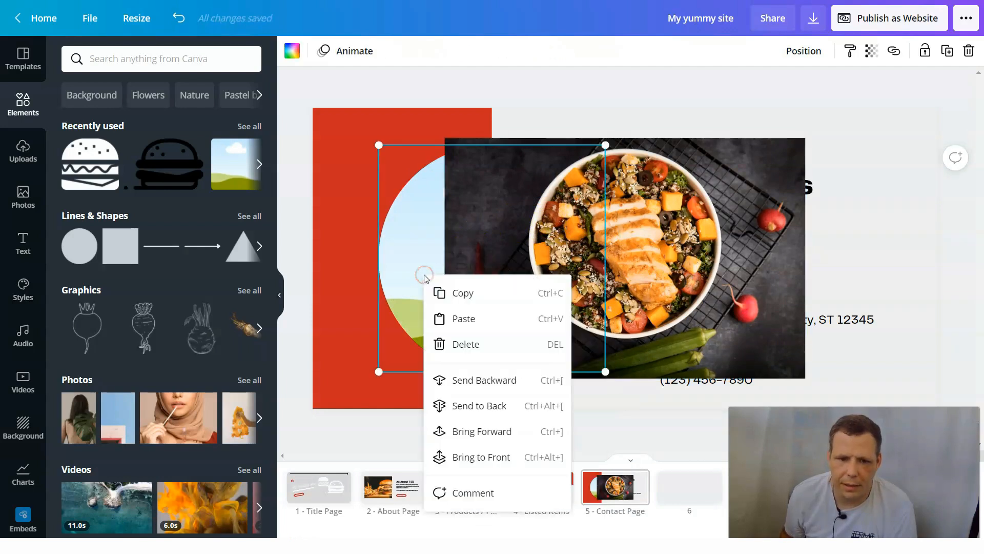
click(488, 381)
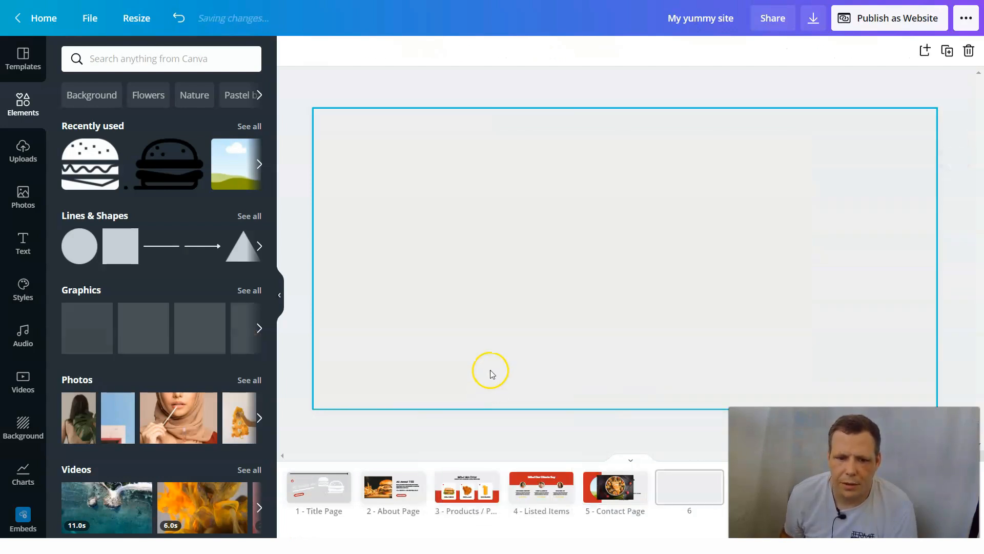
drag(641, 261, 596, 280)
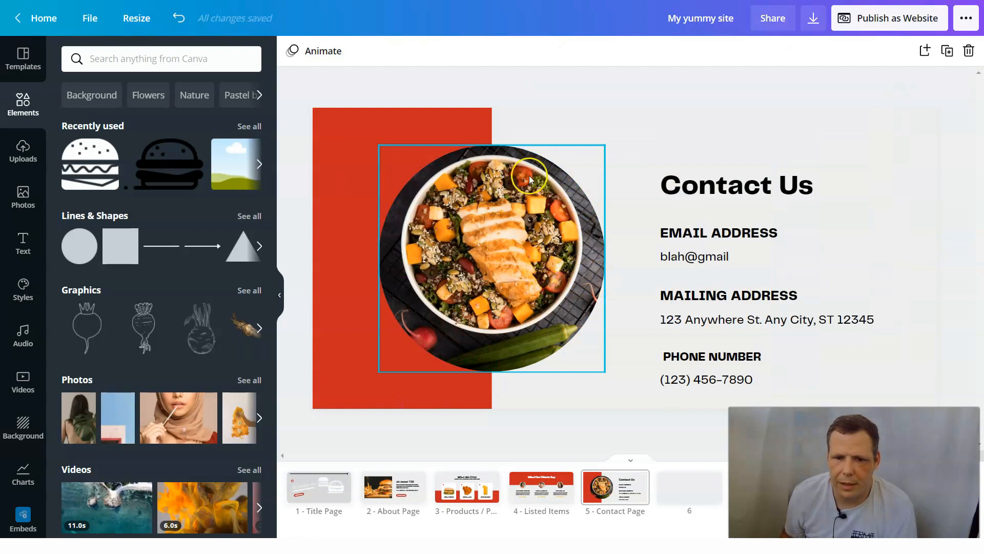
- Detach the salad bowl photo from the circular frame once more and drop it back in
mouse_move(526, 238)
mouse_down()
mouse_move(599, 220)
mouse_move(526, 238)
mouse_move(508, 232)
mouse_move(526, 238)
mouse_up()
right_click(532, 238)
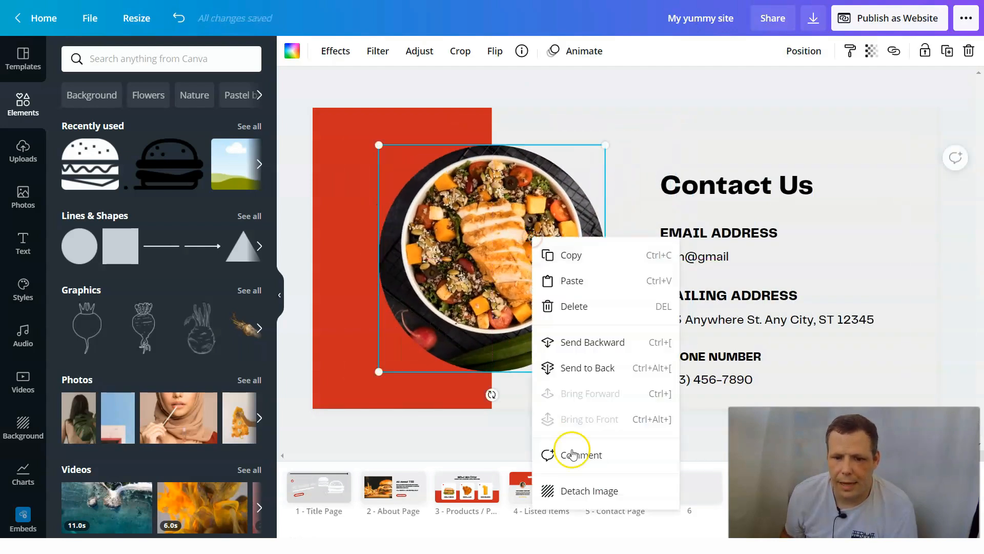
click(585, 491)
drag(660, 277, 583, 278)
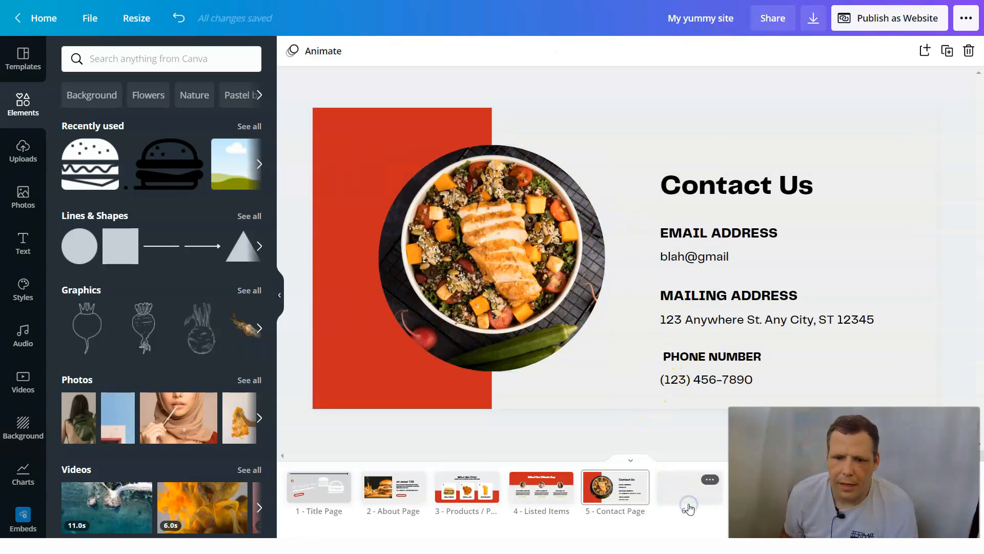
- Add the recently used square frame with the landscape placeholder to blank page 6
click(708, 480)
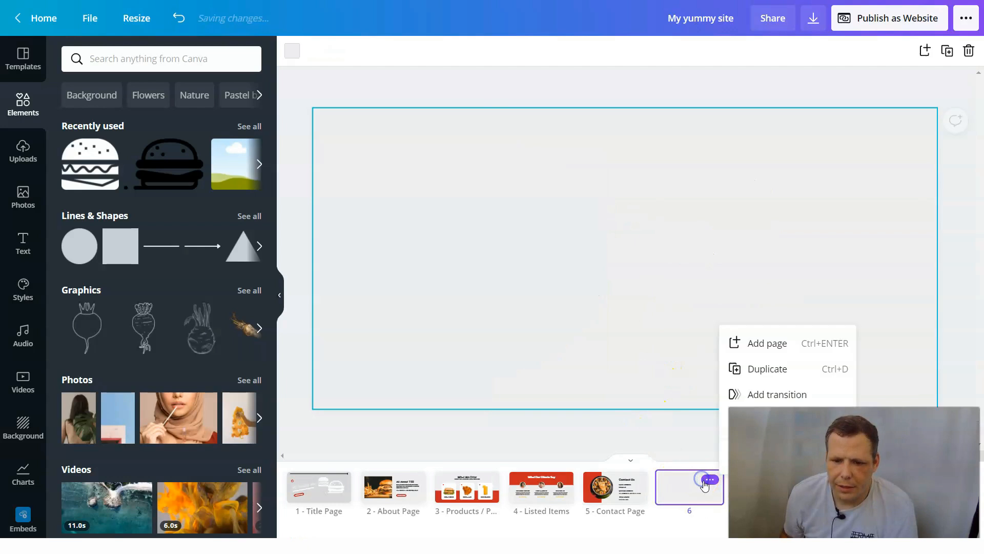
click(659, 262)
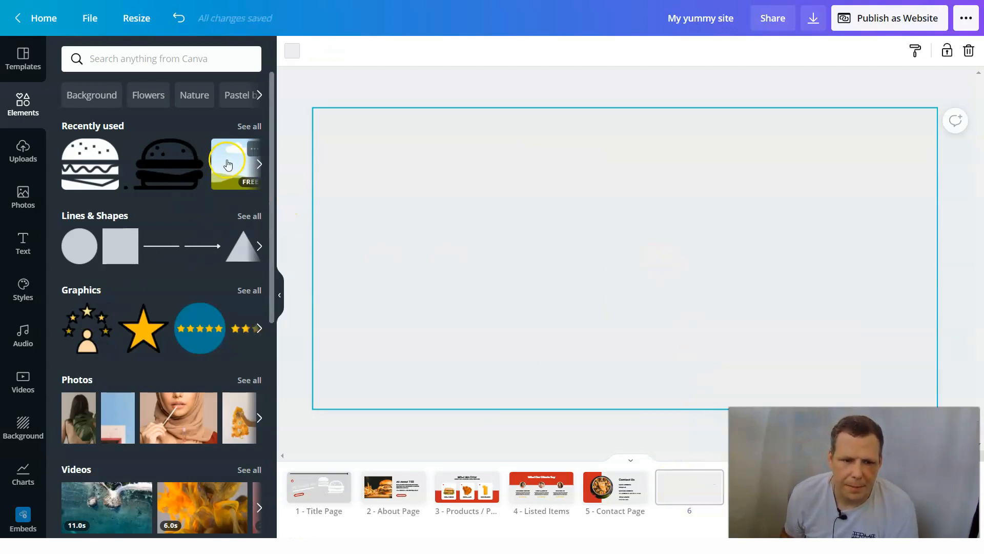
drag(228, 164, 375, 193)
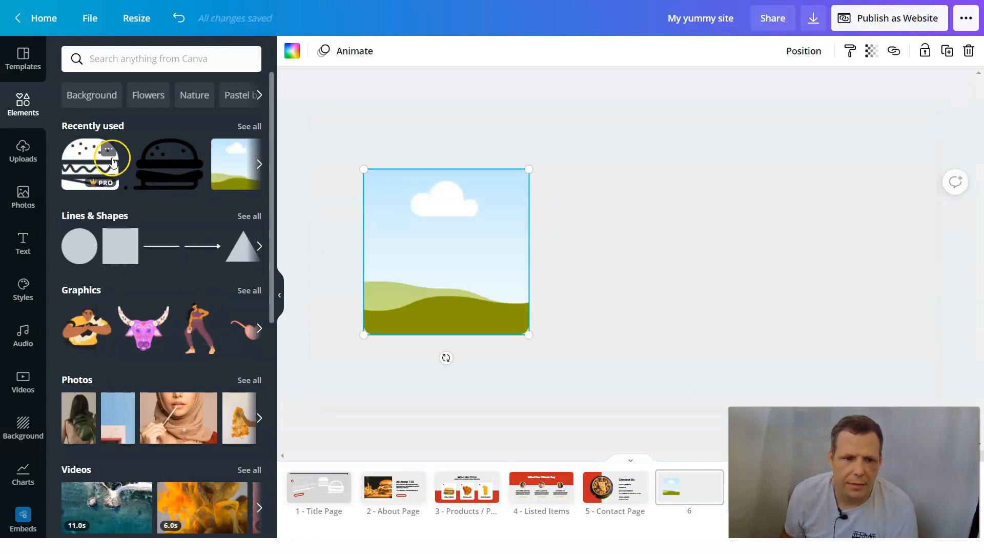
- Fill the frame with the recently used french fries photo and move it to the page's upper left corner
click(259, 164)
drag(105, 164, 404, 226)
drag(470, 242, 429, 187)
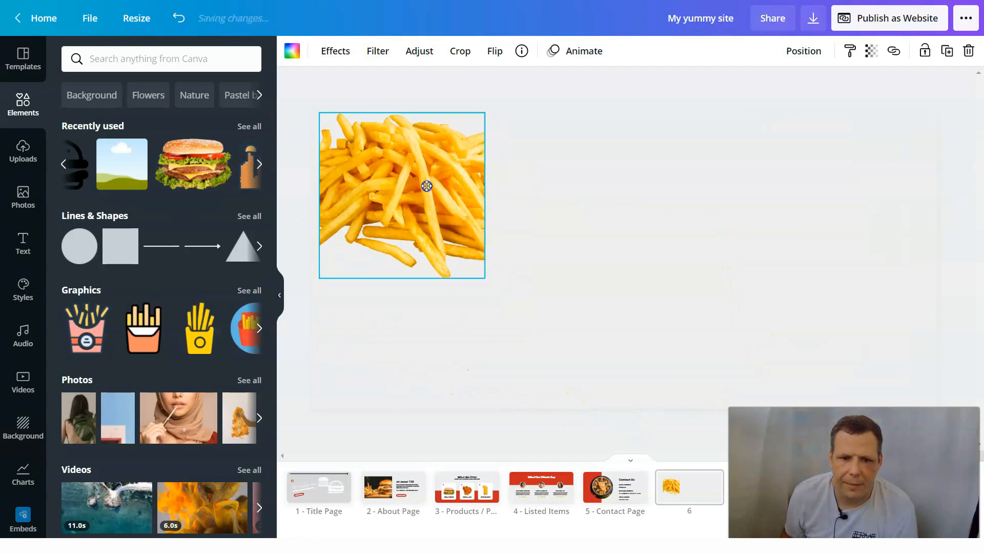
- Set the background of page 6 to red from the document colors
click(589, 228)
click(291, 51)
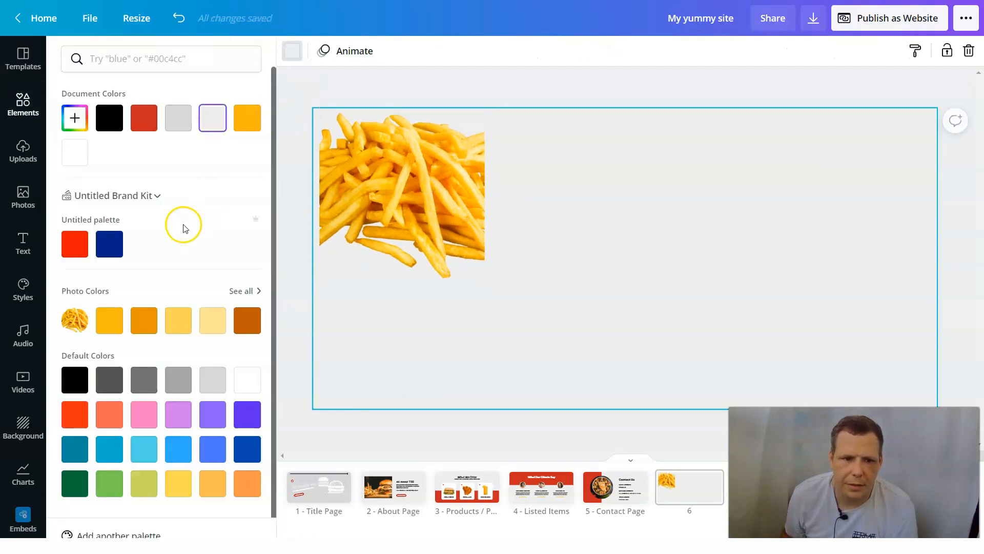
click(145, 126)
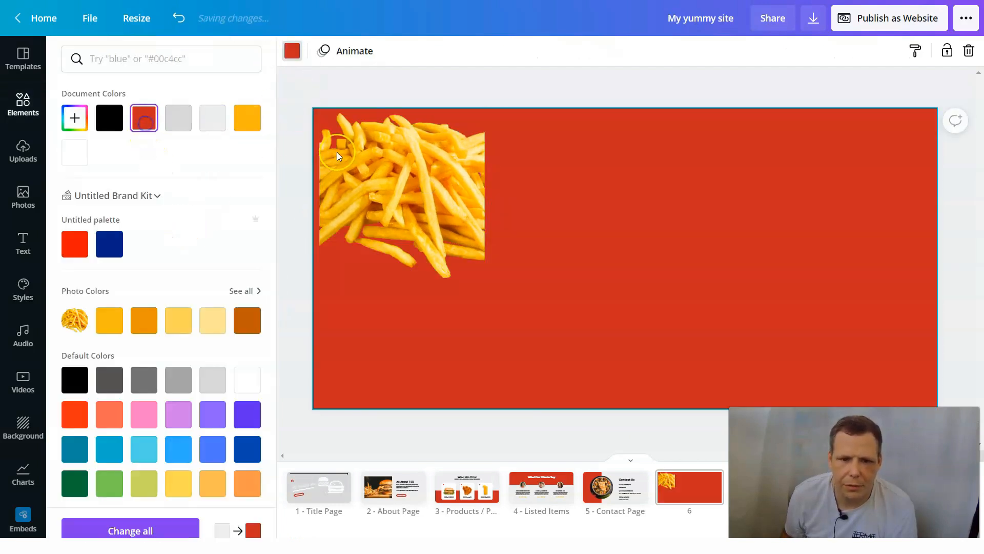
- Add the scalloped circle frame to page 6 beside the french fries photo
click(468, 221)
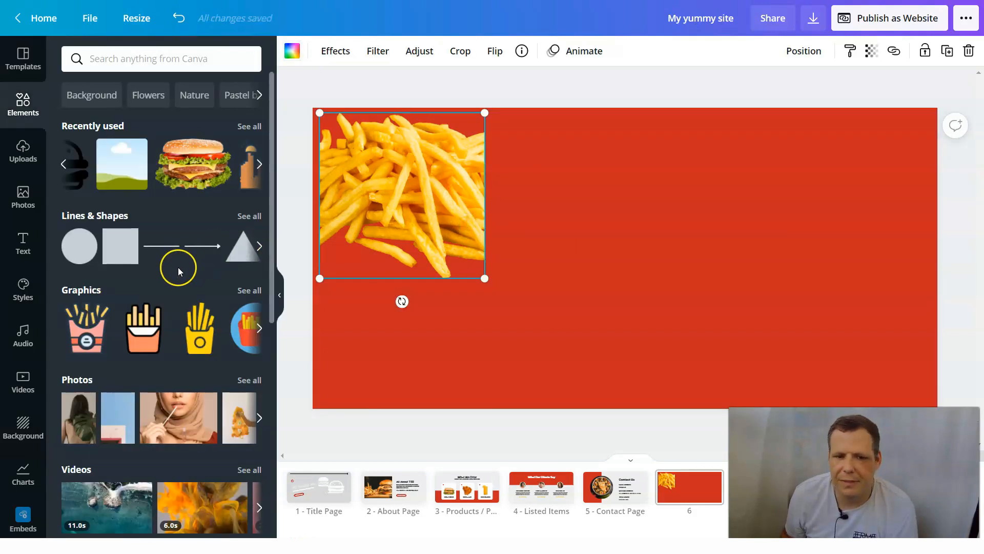
scroll(97, 307, down, 8)
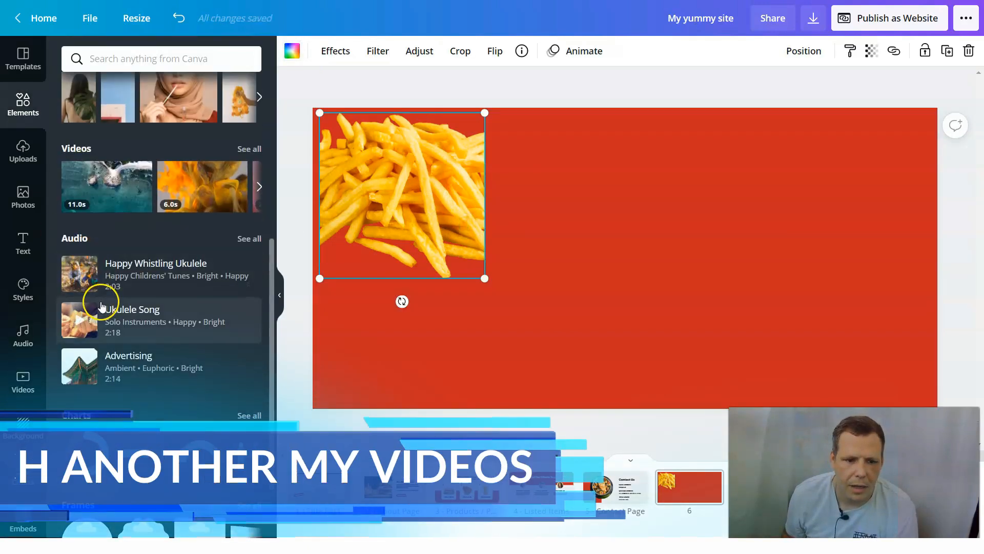
drag(144, 418, 512, 203)
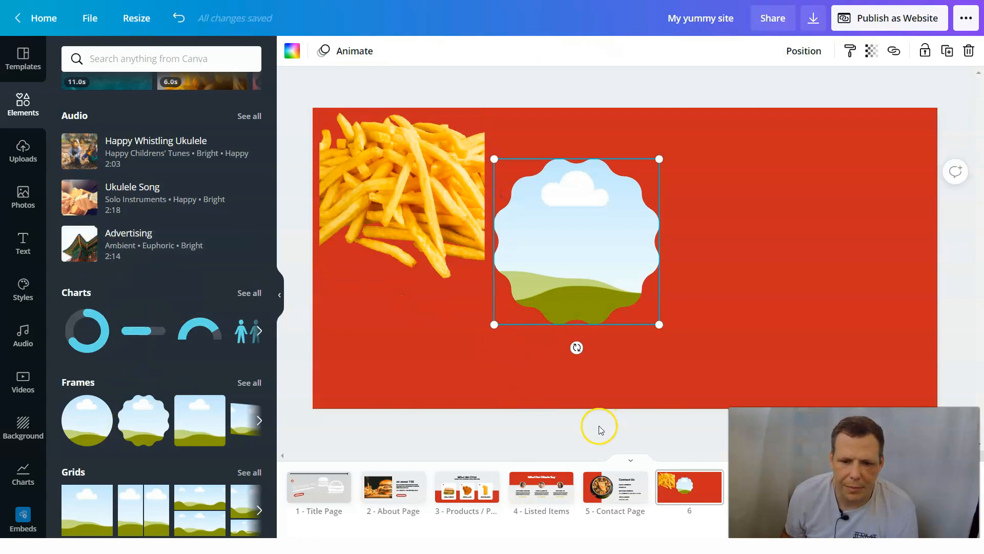
- Check the Products page for comparison and delete page 6 with the french fries and scalloped frame
click(490, 493)
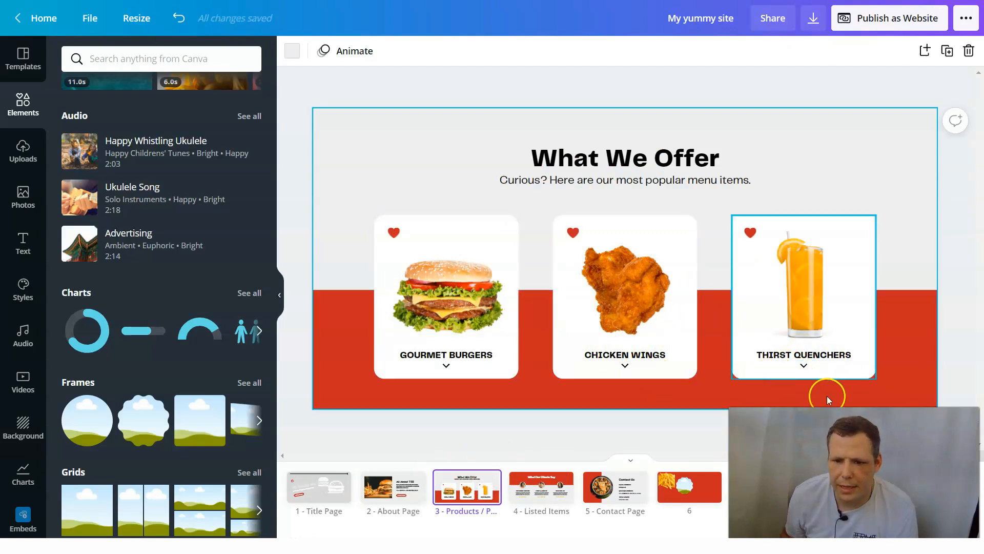
click(706, 493)
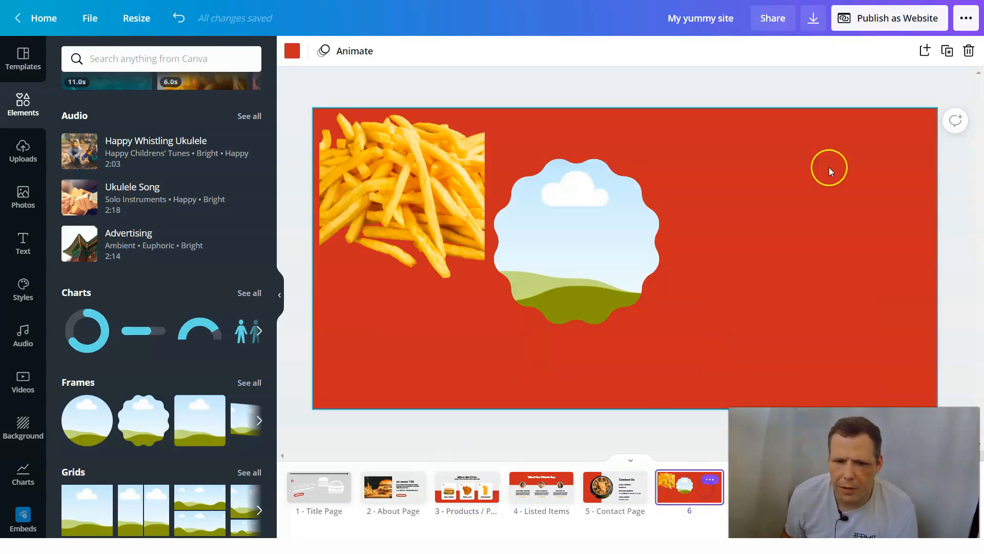
click(969, 50)
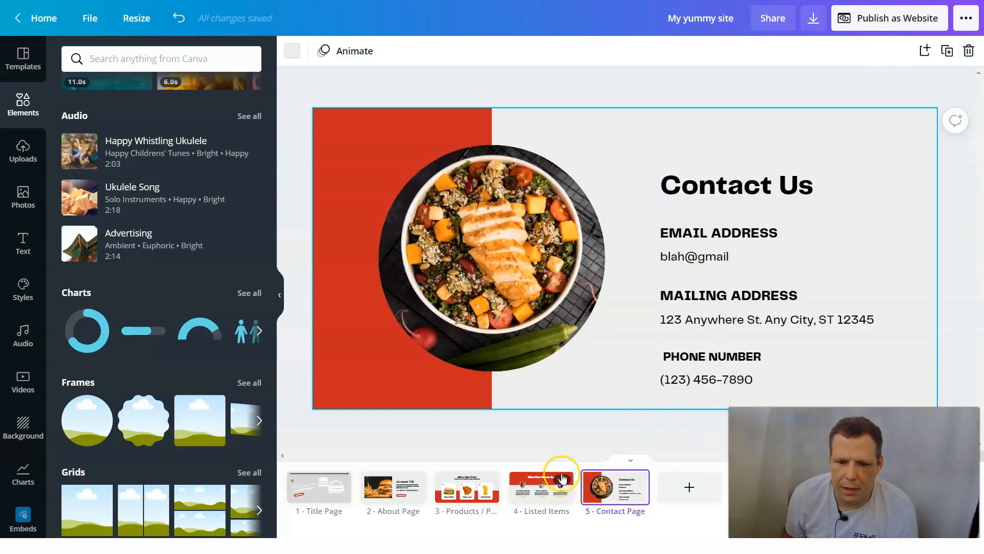
- Insert a blank page 4 between the Products page and the Listed Items page
click(491, 498)
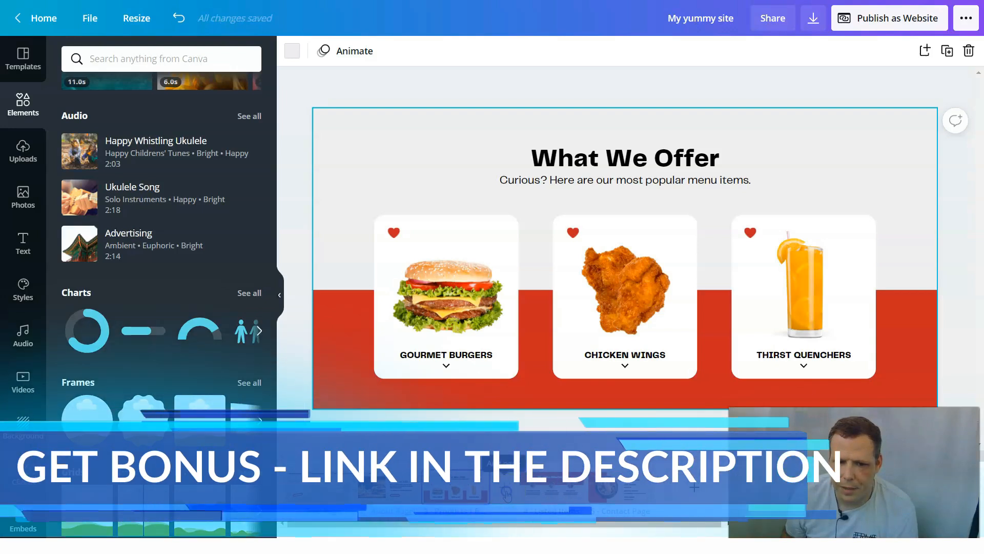
click(506, 492)
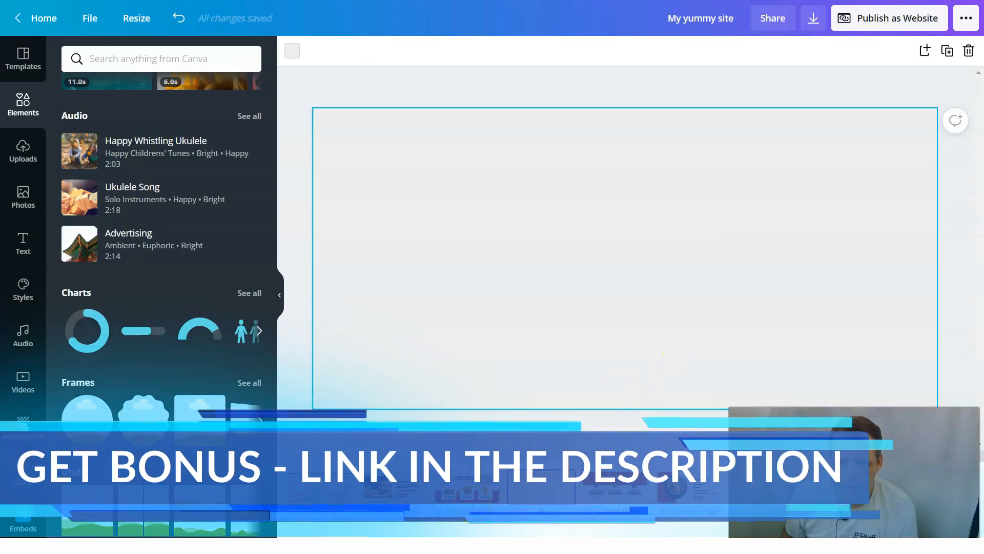
click(477, 495)
click(538, 489)
scroll(584, 337, up, 1)
click(534, 487)
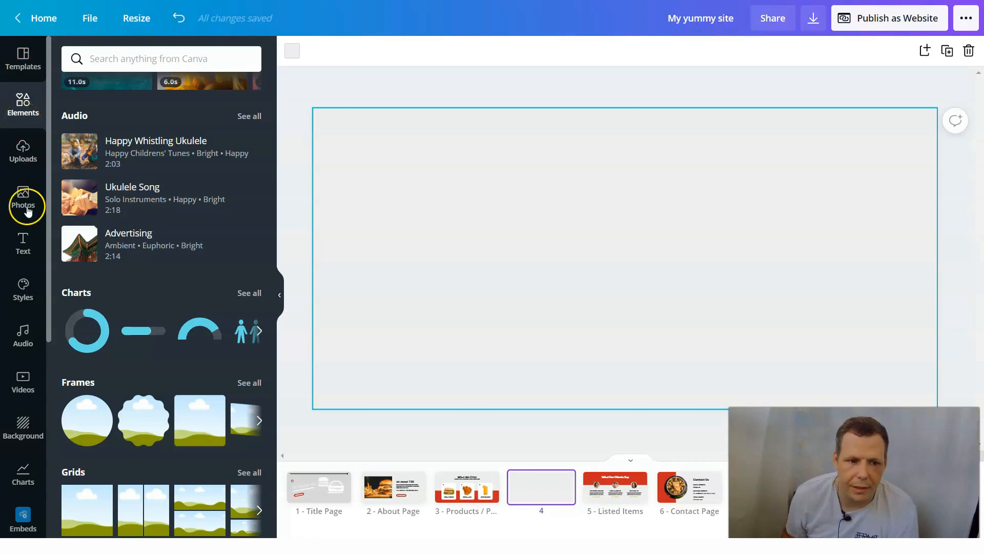
- Find the two-tone house-shaped pentagon in the full Lines & Shapes collection and place it on page 4
click(24, 286)
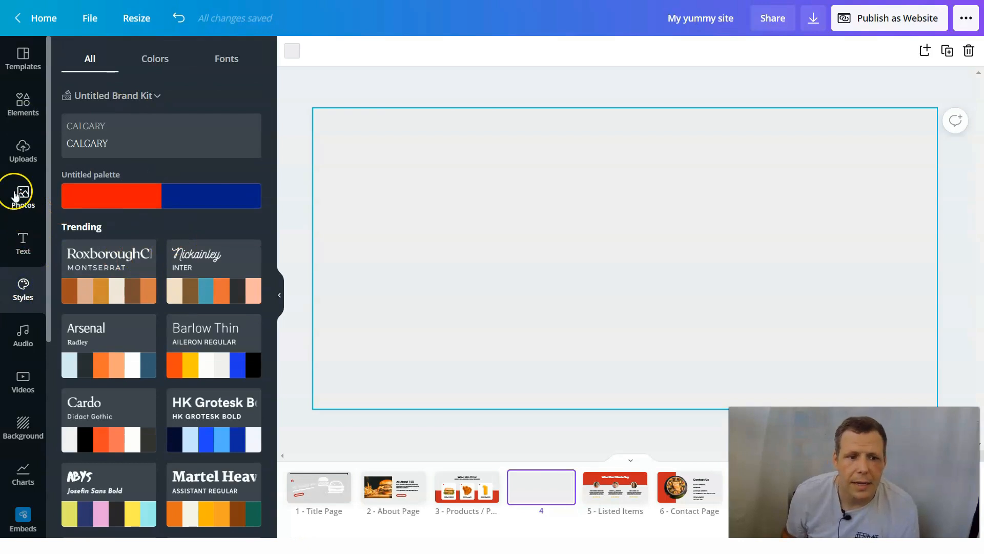
click(23, 101)
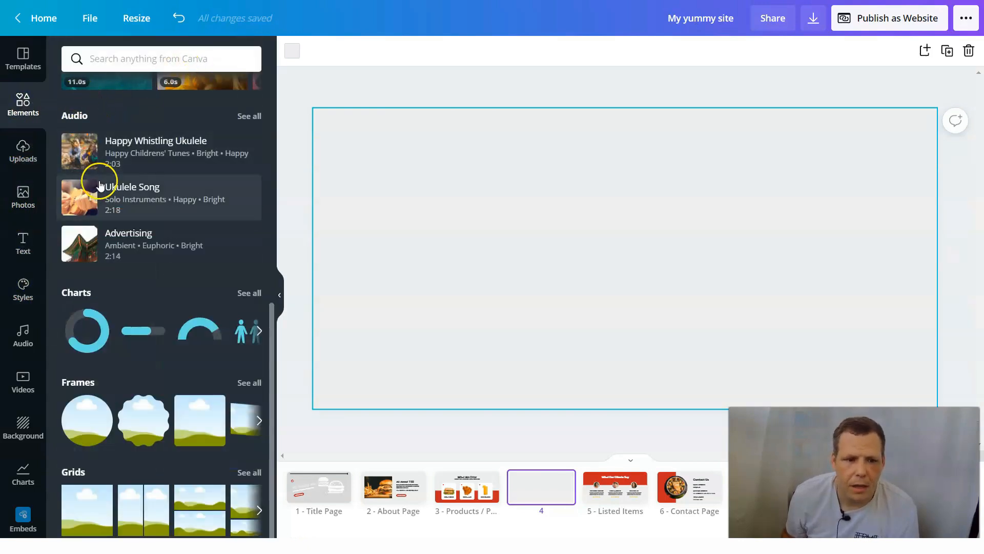
scroll(110, 220, up, 5)
scroll(120, 251, up, 3)
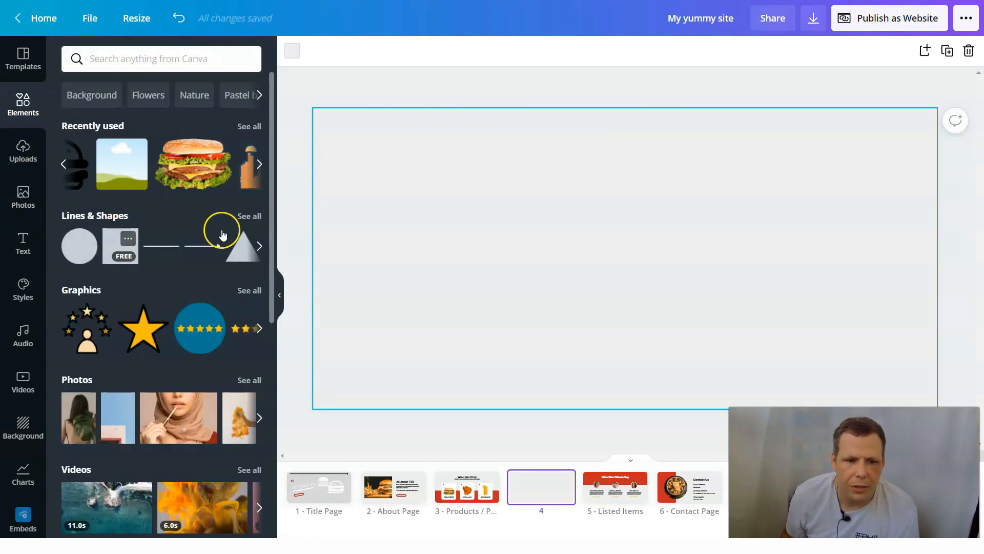
click(247, 216)
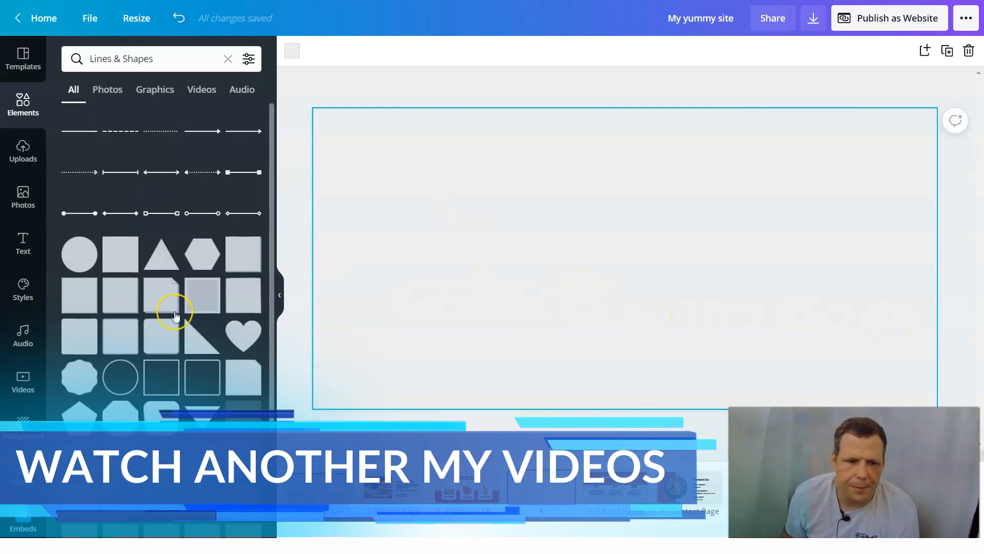
scroll(175, 315, down, 1)
scroll(175, 315, down, 10)
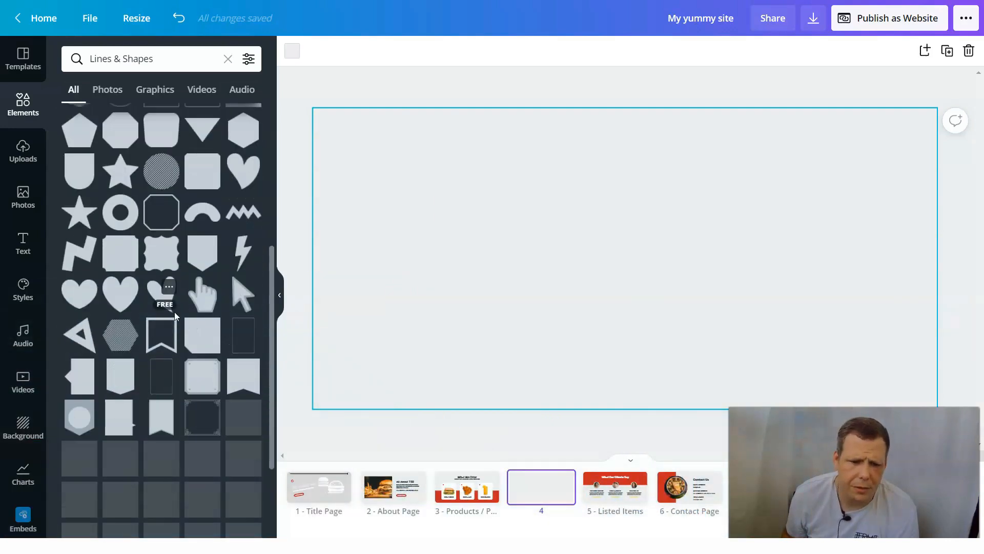
scroll(176, 316, down, 4)
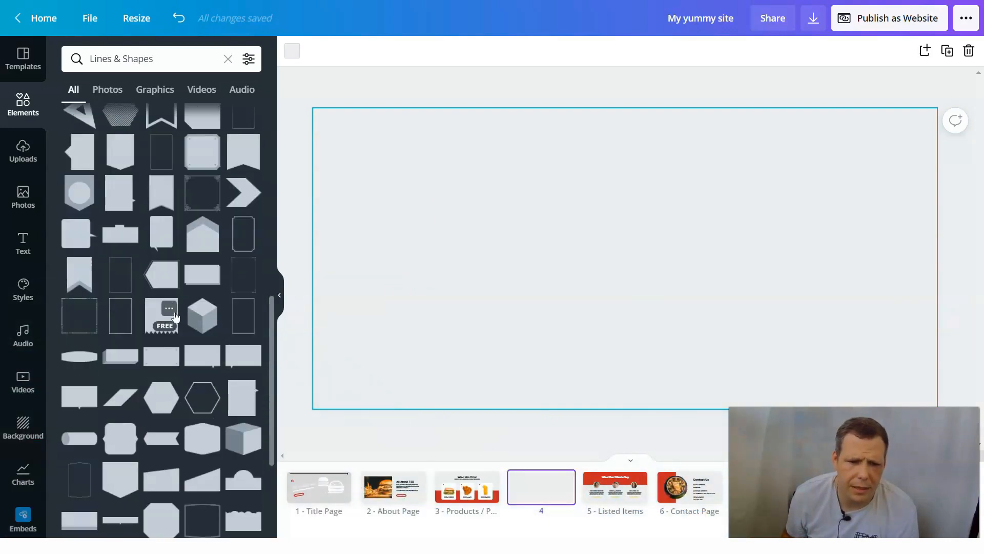
drag(207, 242, 386, 242)
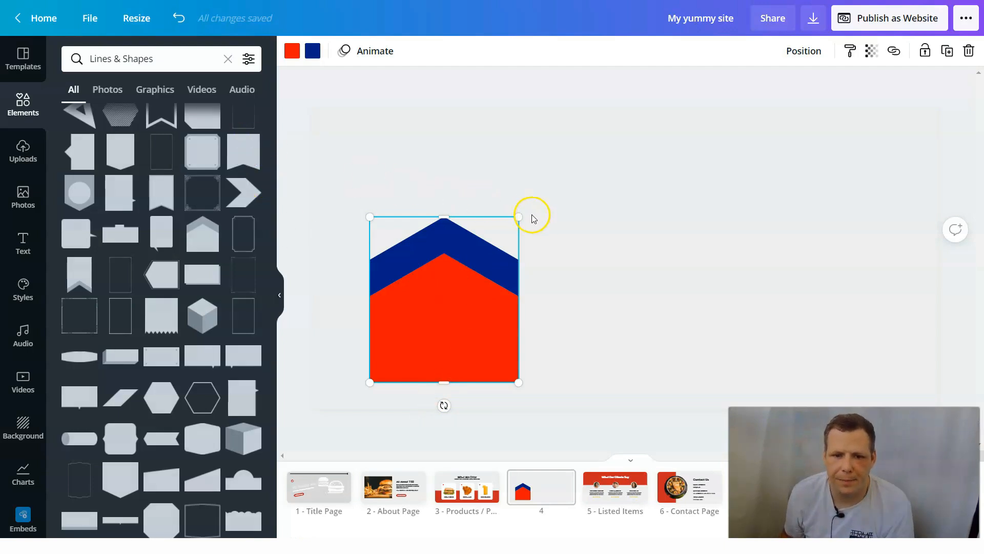
- Rotate the two-tone shape a quarter turn so it points right and stretch it across the full page width
drag(444, 404, 358, 298)
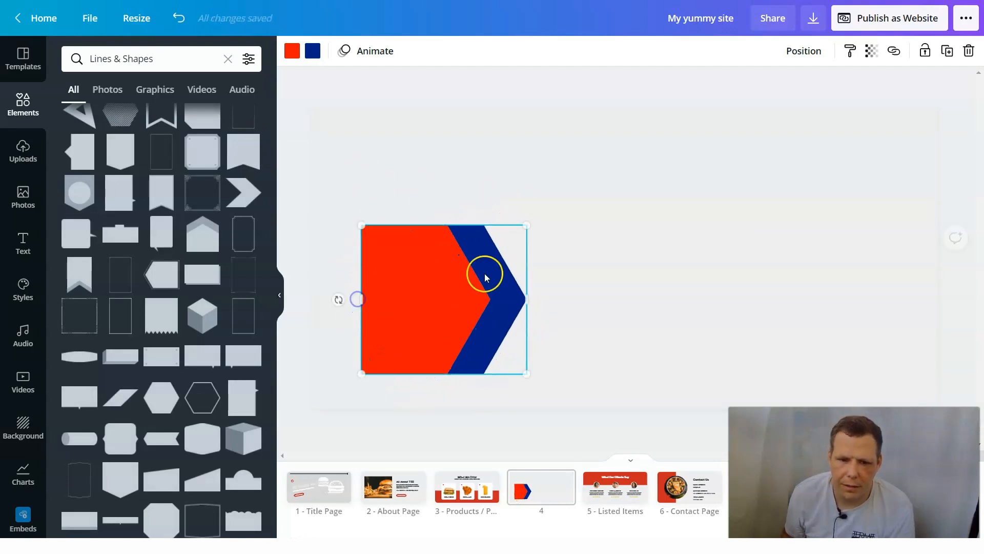
drag(590, 299, 937, 285)
drag(364, 300, 318, 289)
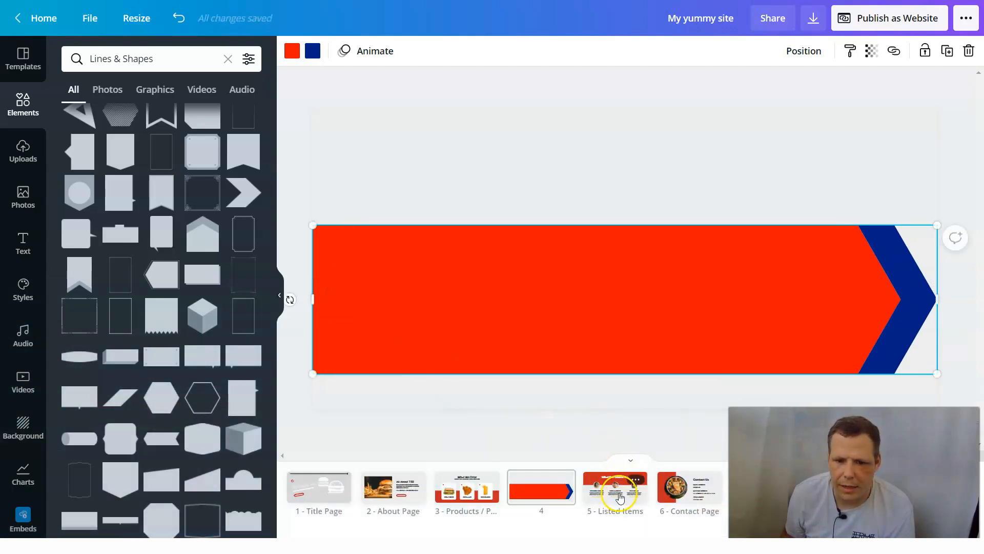
- Compare page 4 with the Products page and move the arrow banner down to the page's lower edge
click(464, 489)
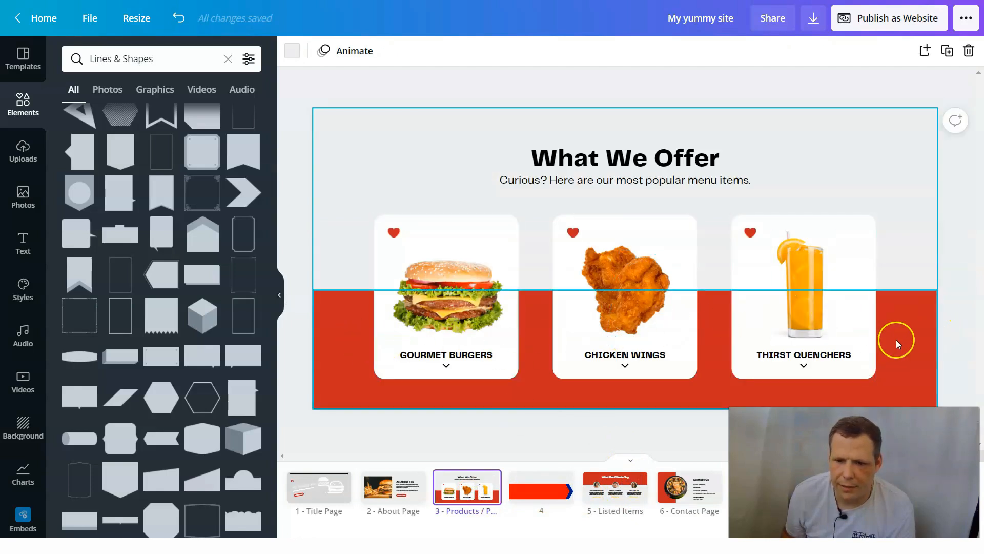
click(538, 495)
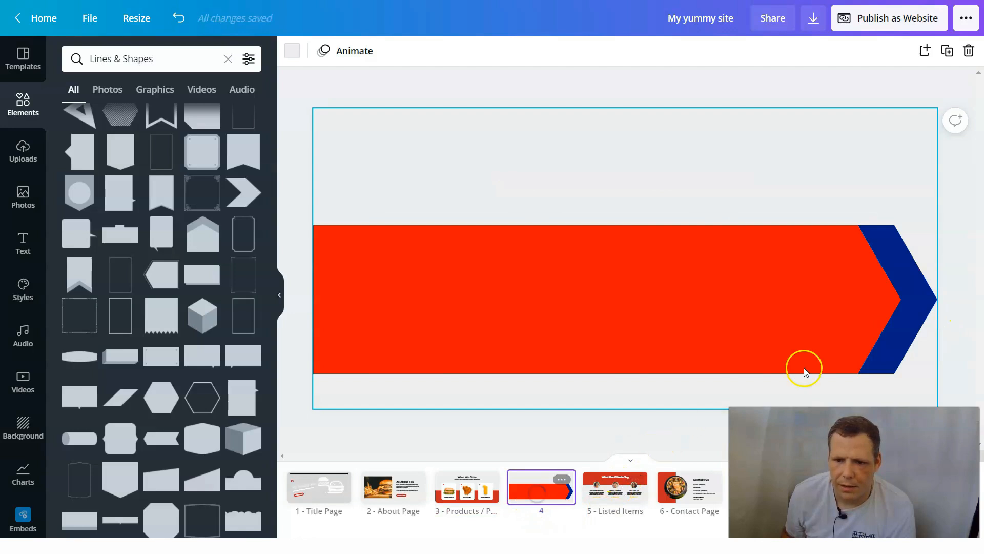
click(690, 315)
drag(688, 322, 689, 344)
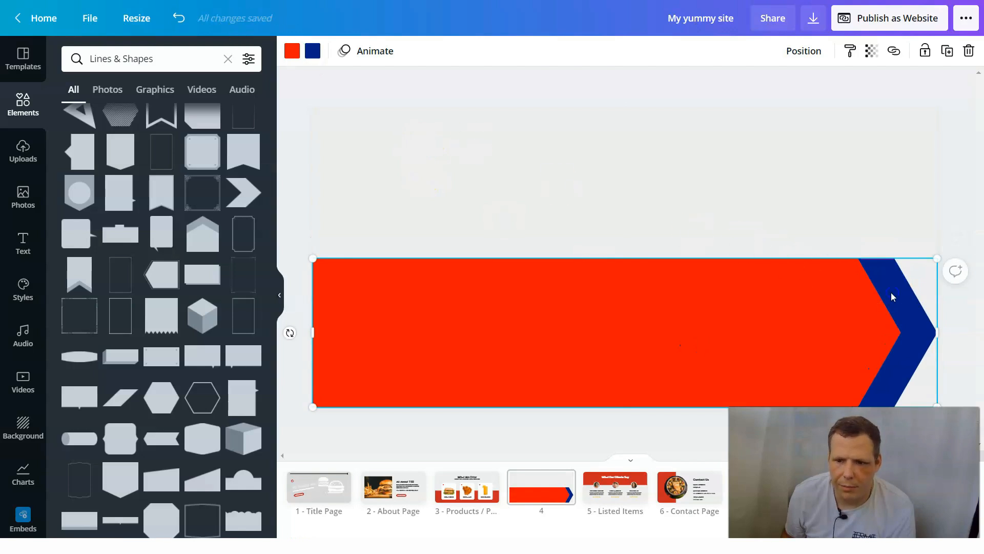
- Recolor the banner's blue tip with the bright red document color and shrink the banner slightly
click(312, 51)
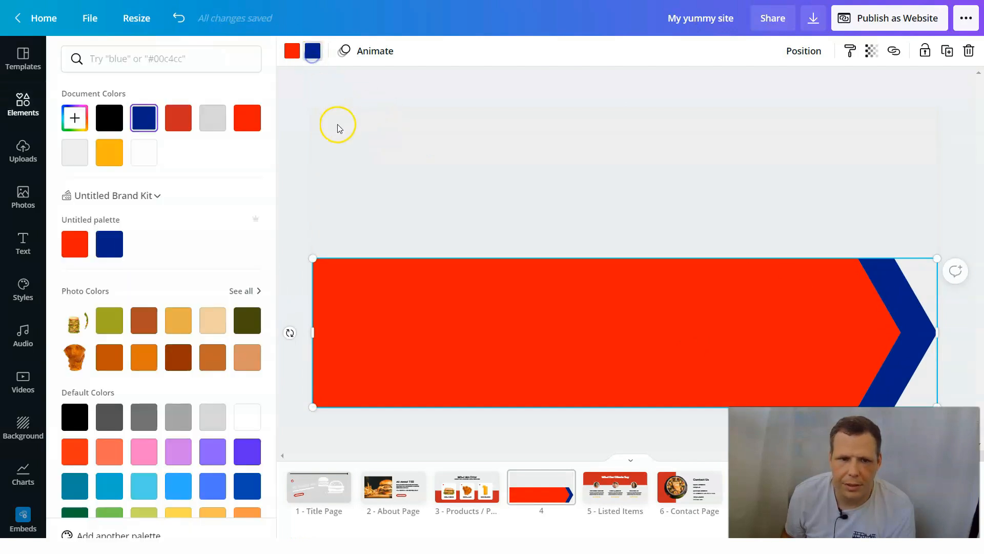
click(248, 120)
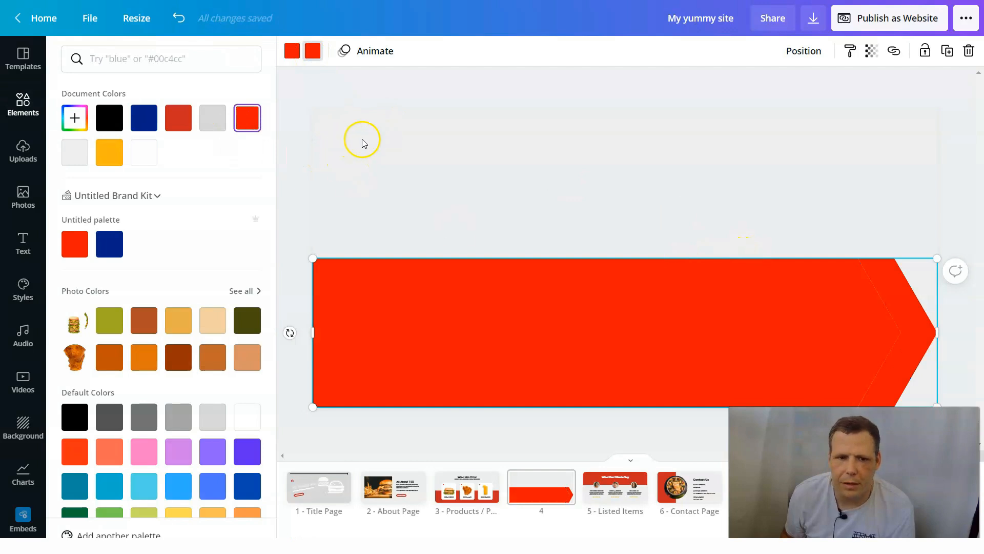
click(640, 252)
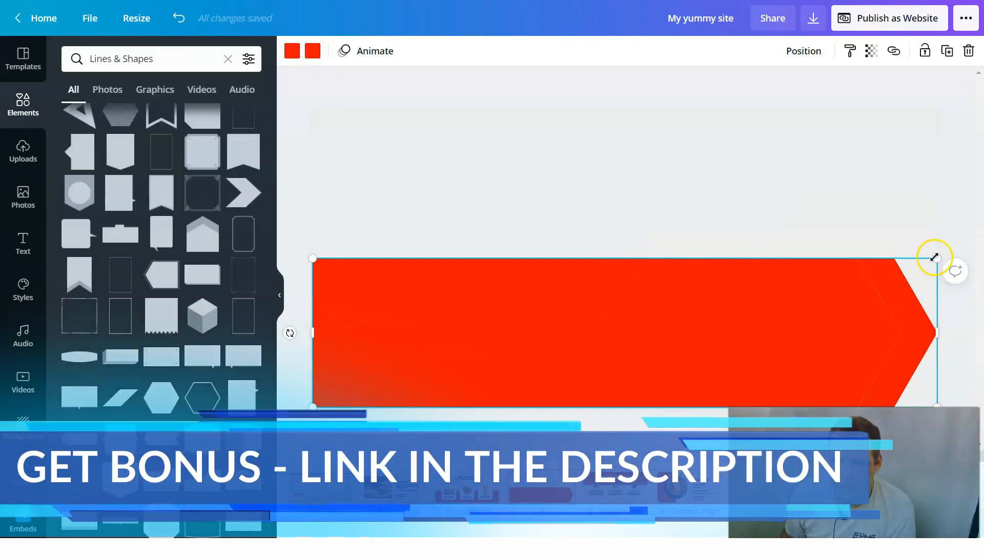
drag(938, 264, 930, 308)
drag(826, 177, 906, 335)
- Try to copy the red arrow banner and paste it onto the empty upper part of page 4
right_click(889, 322)
click(798, 386)
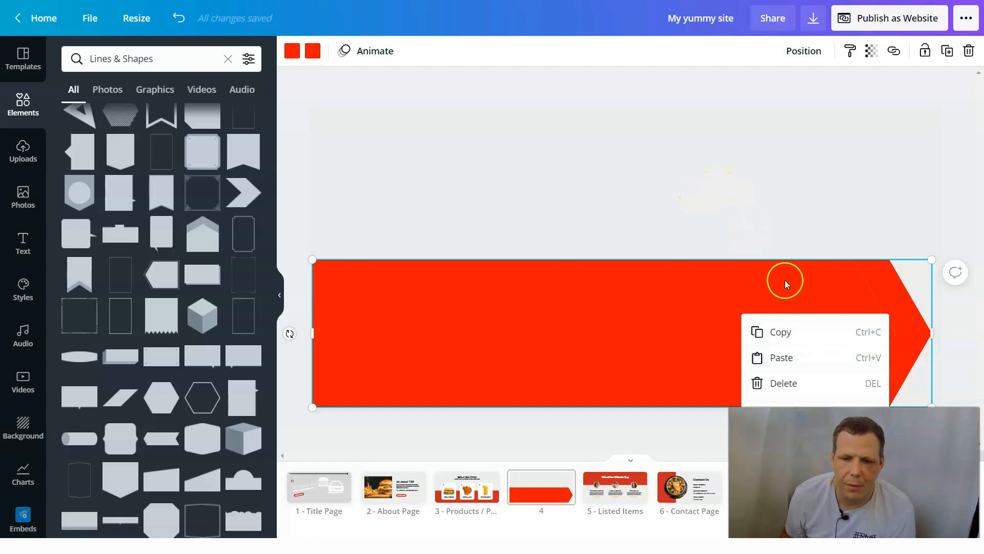
click(781, 333)
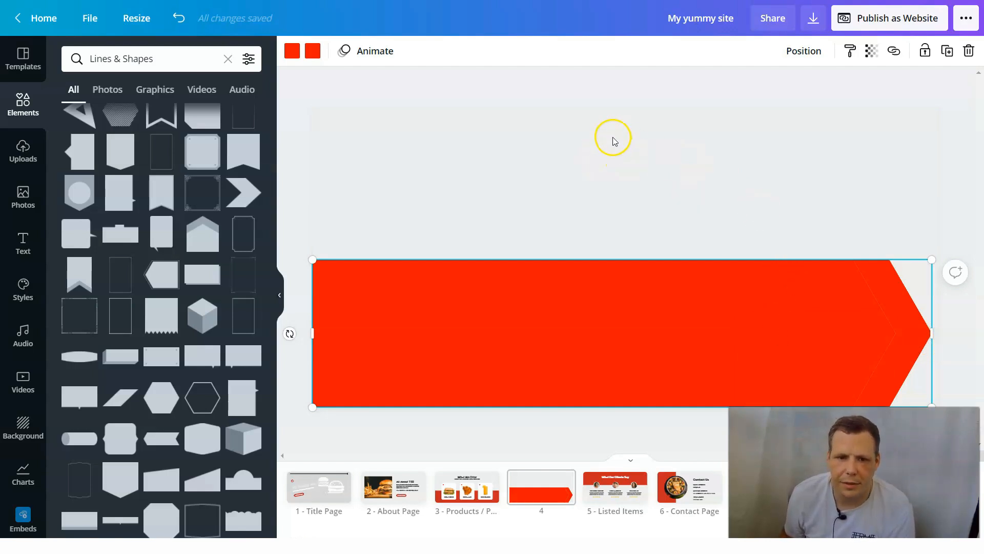
click(537, 199)
right_click(532, 170)
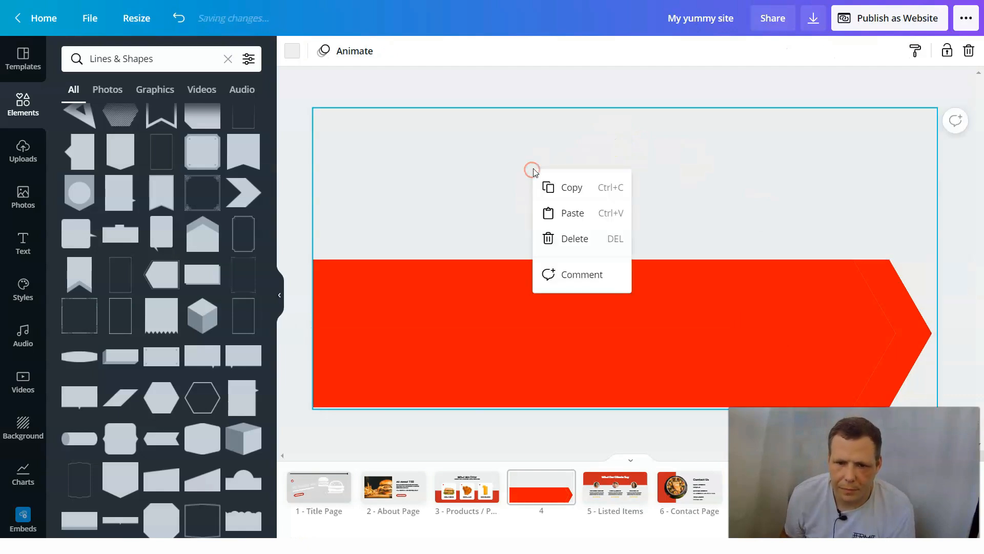
click(563, 207)
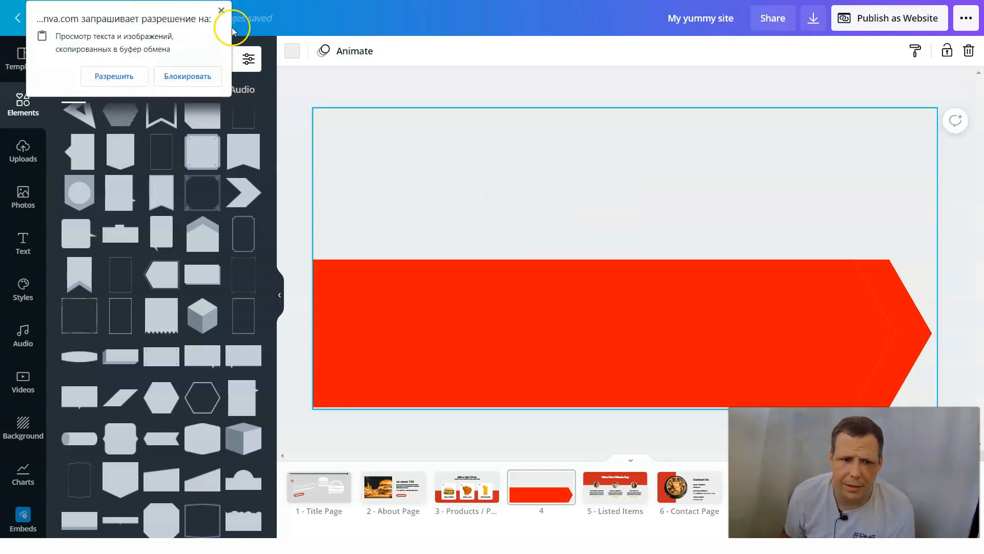
click(218, 7)
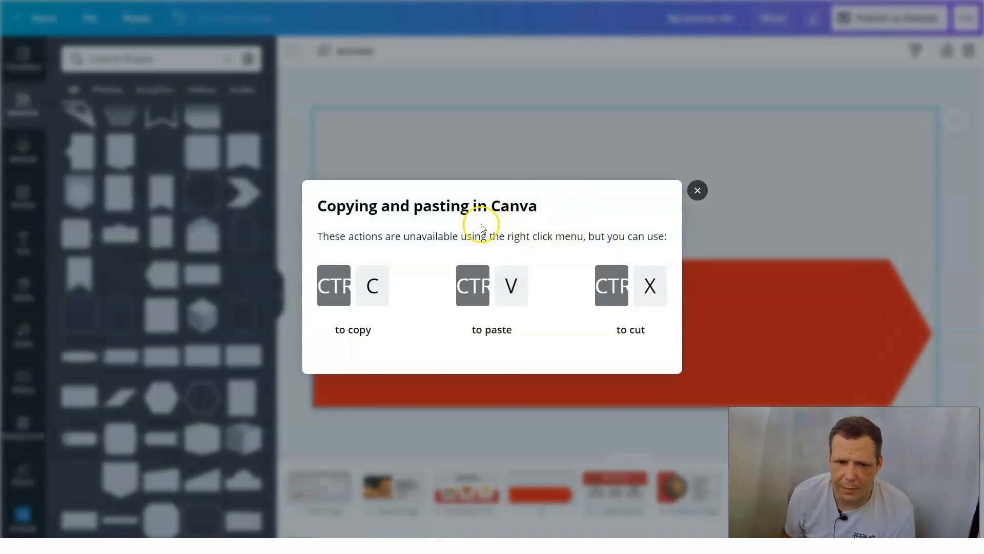
click(697, 191)
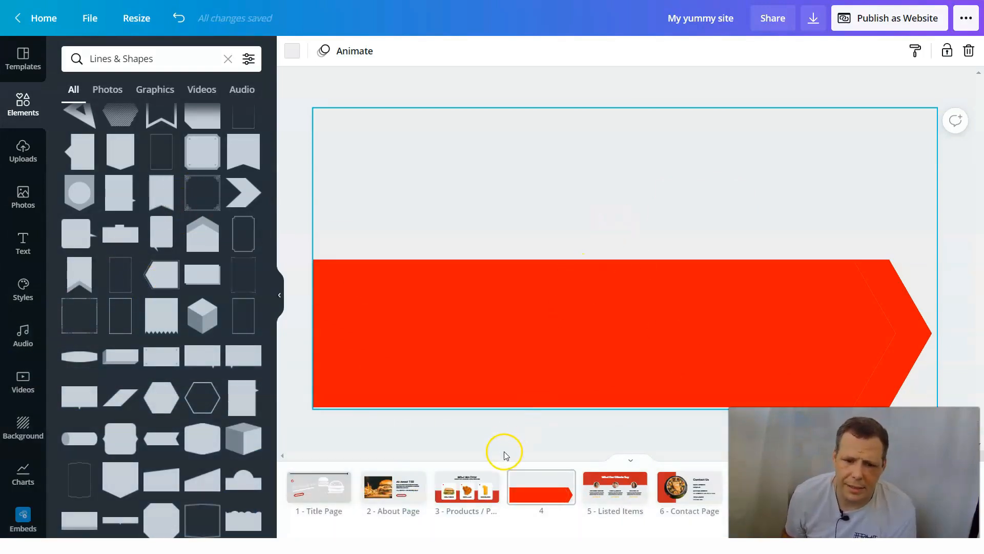
click(504, 487)
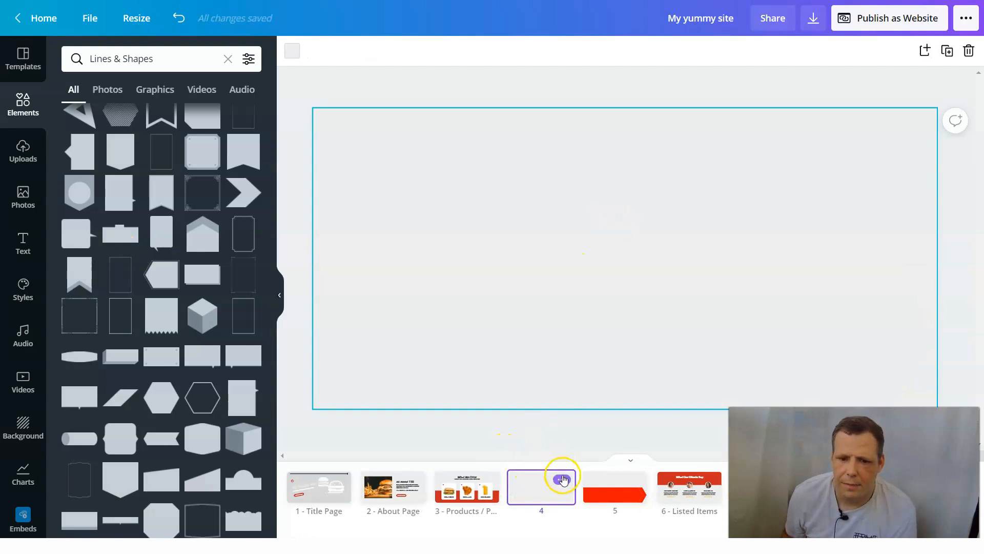
click(562, 481)
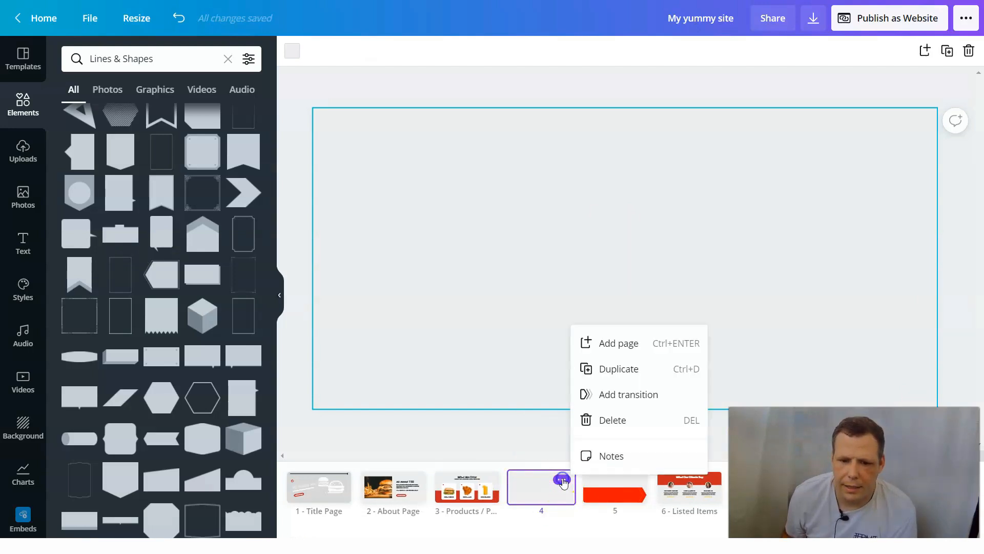
click(599, 423)
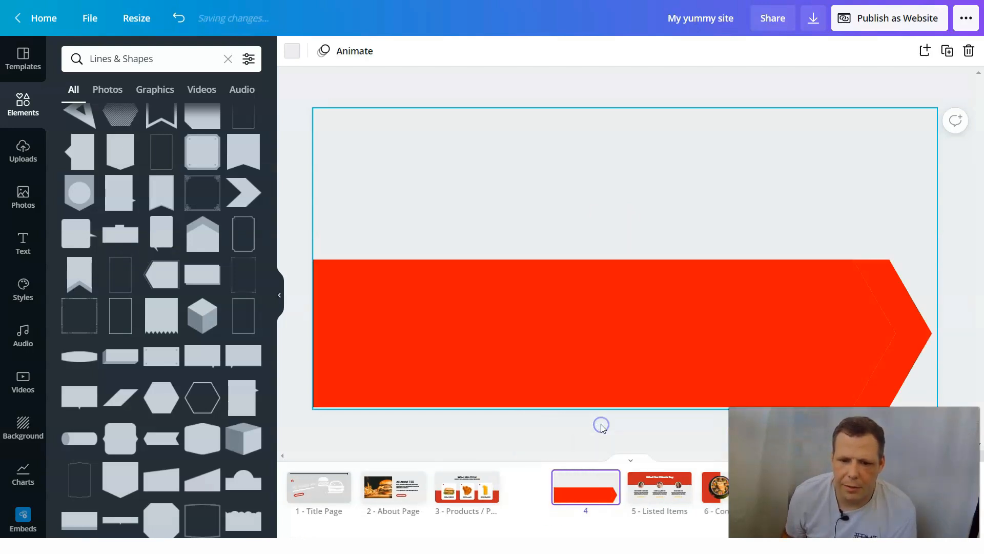
click(460, 494)
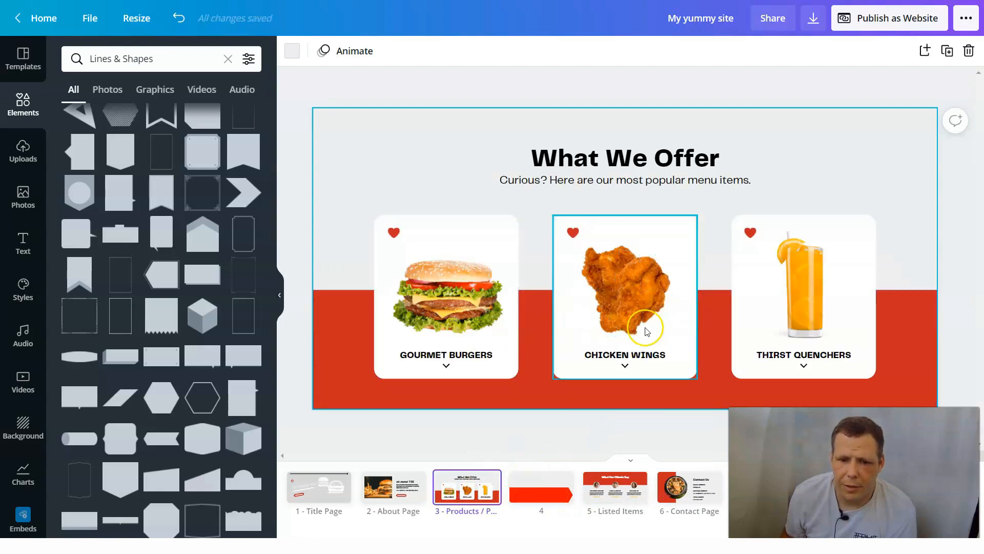
click(542, 487)
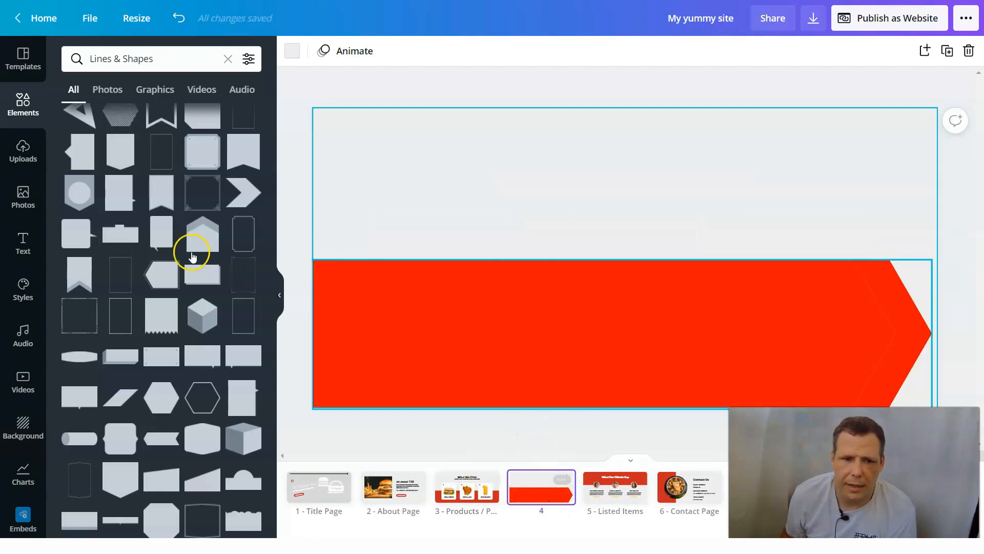
- Place a rounded card shape with flared sides near page 4's left edge, overlapping the red banner, and fill it white
scroll(202, 219, up, 2)
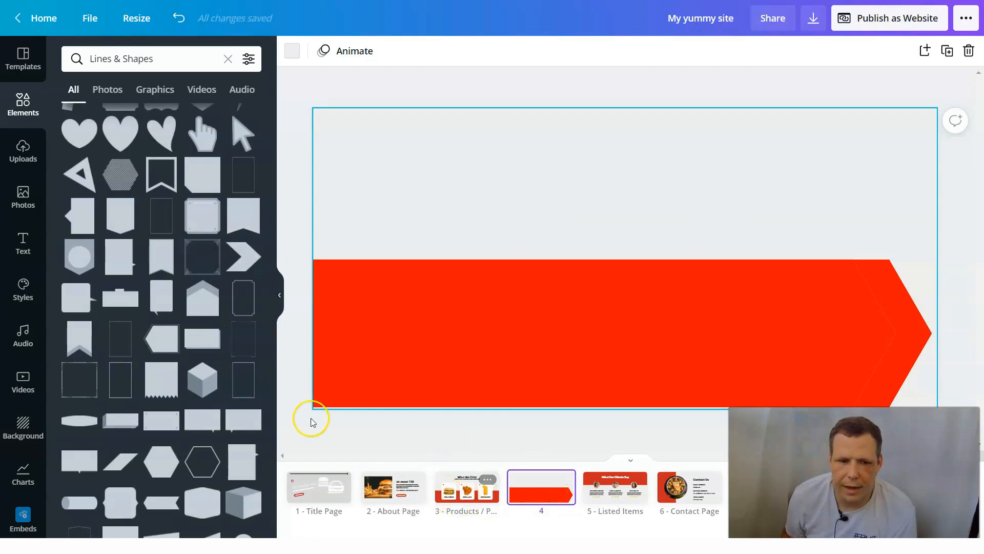
scroll(163, 417, up, 2)
scroll(163, 420, down, 2)
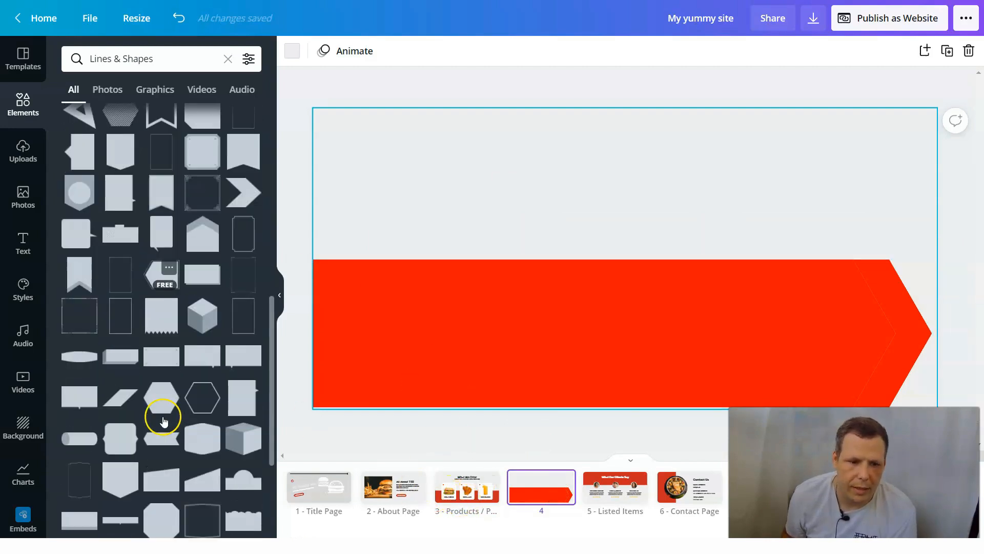
drag(135, 444, 340, 202)
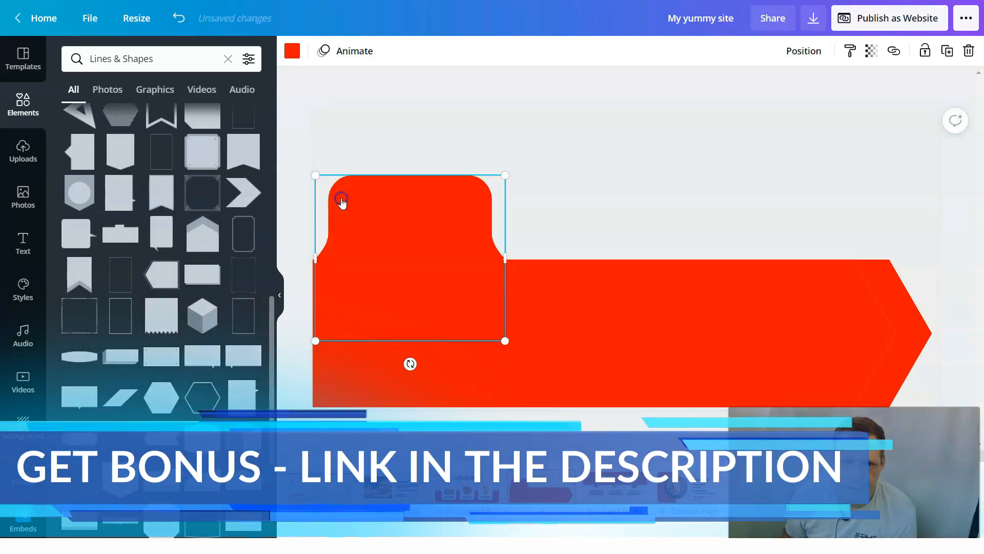
click(290, 51)
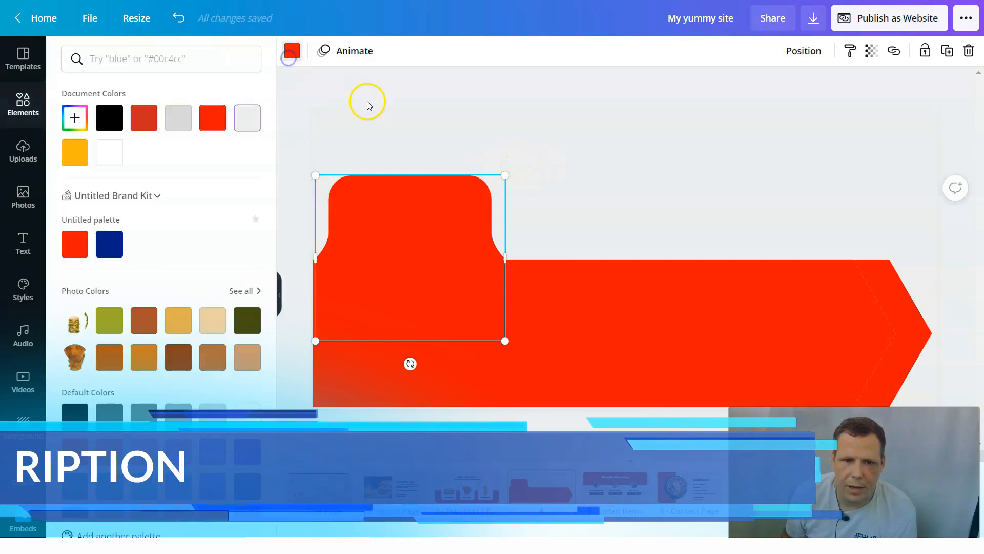
click(247, 118)
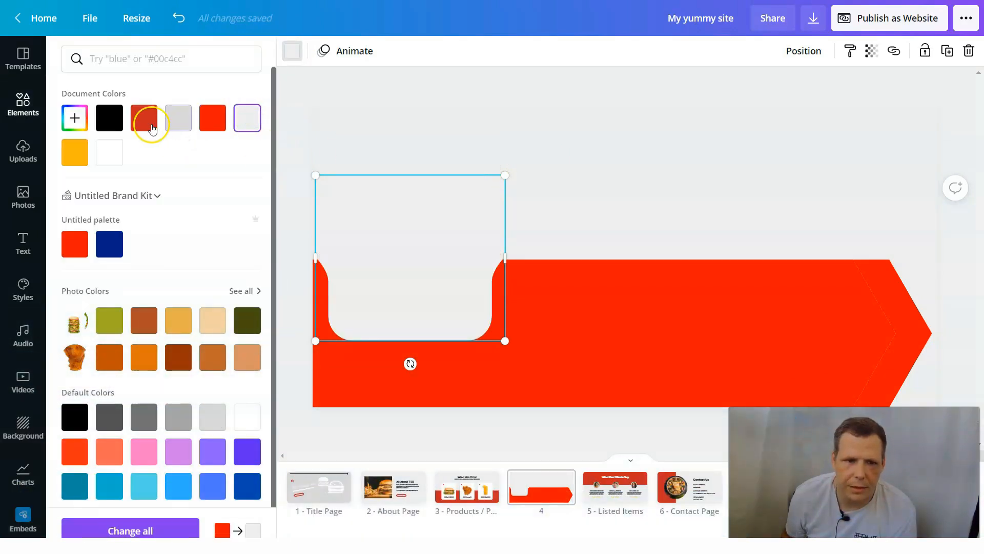
click(109, 153)
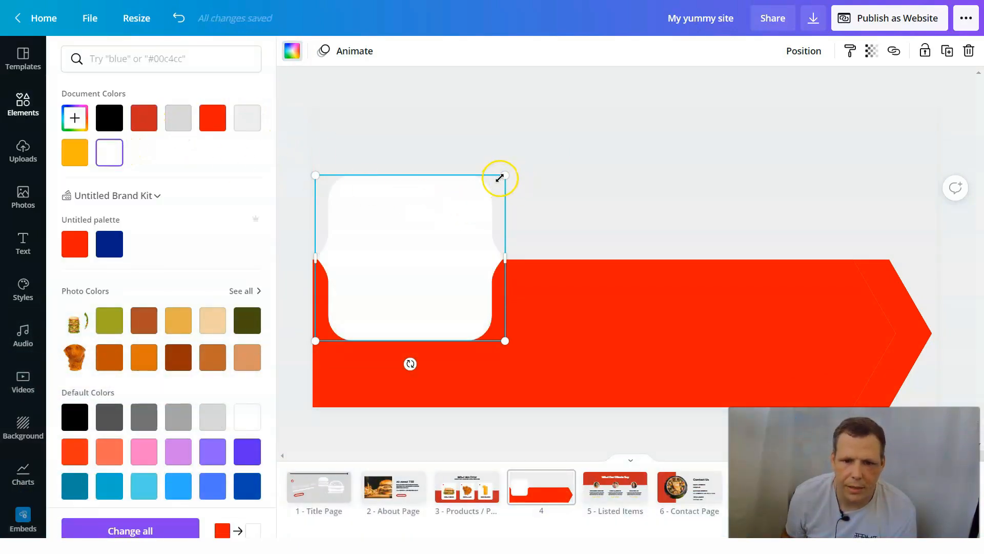
- Search the photos for salad and place the cutout of a salad in a white bowl on page 4
click(23, 196)
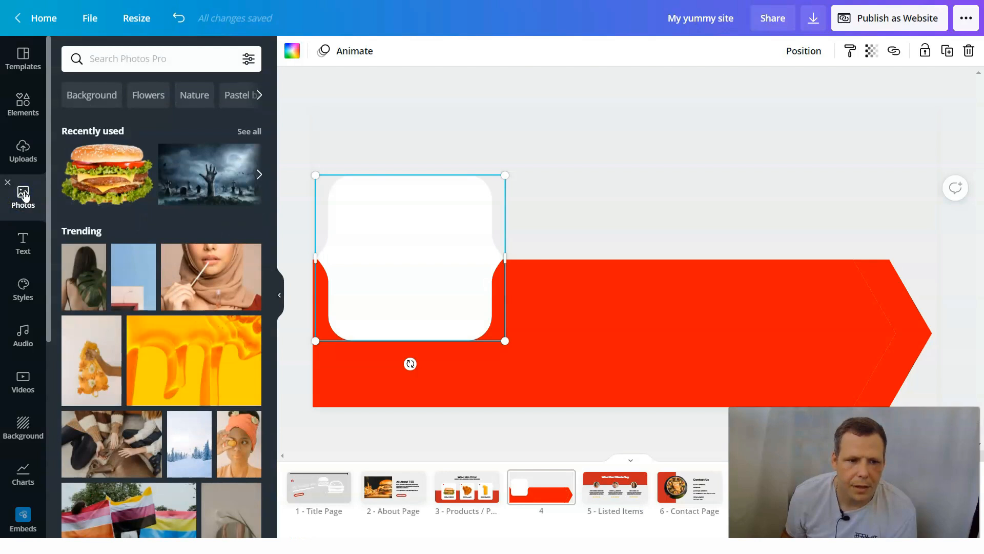
click(146, 57)
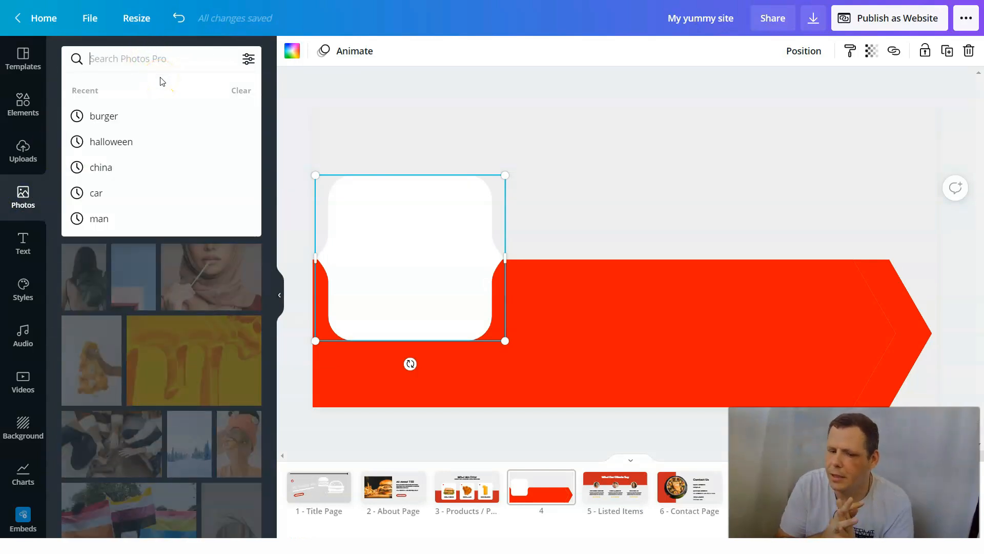
text(salad)
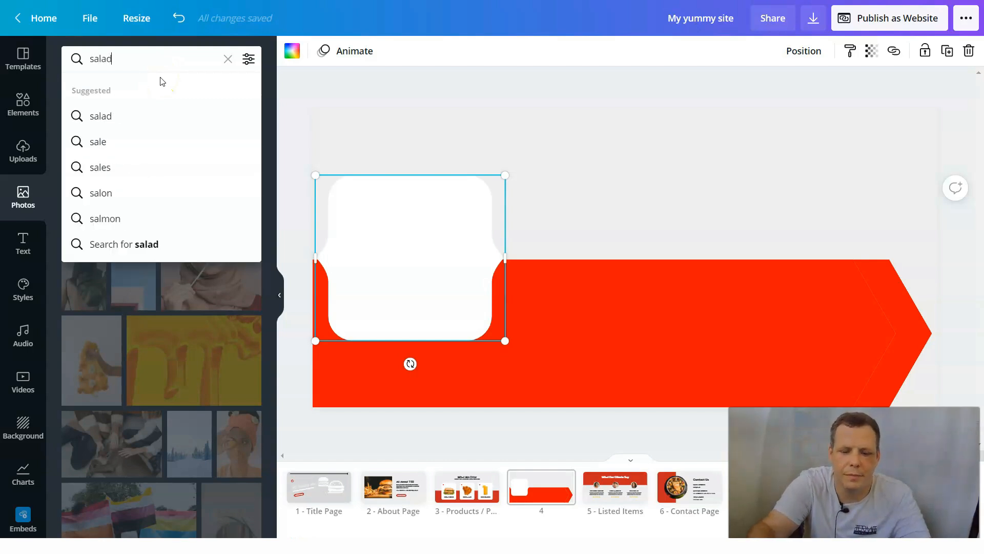
key(Return)
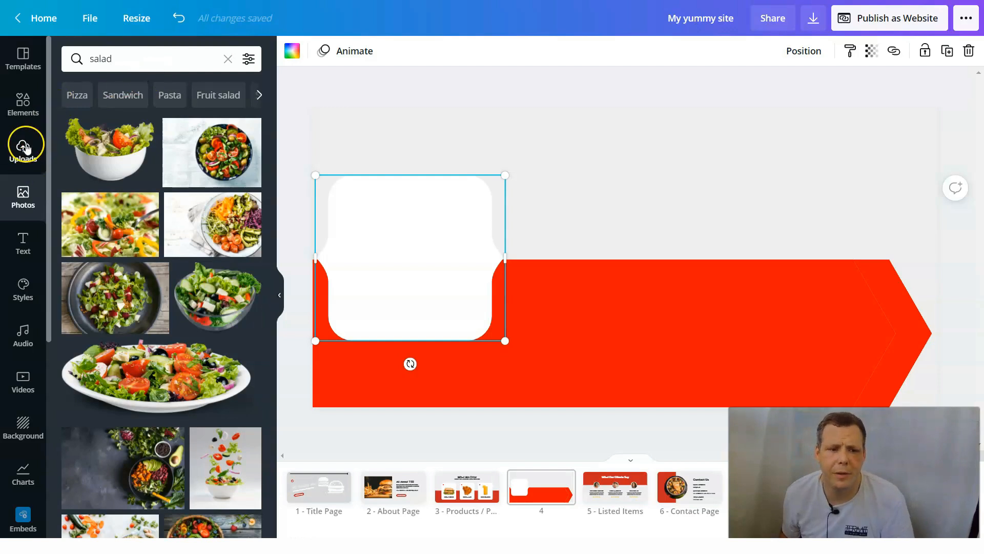
drag(265, 178, 377, 183)
- Shrink the salad bowl image and center it in the upper half of the white card
drag(646, 154, 447, 299)
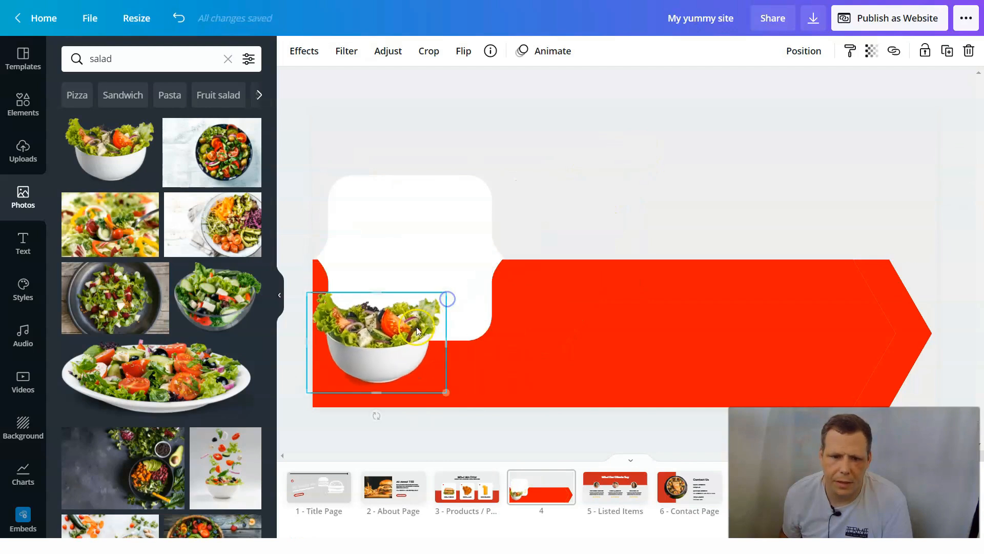
drag(389, 323, 412, 239)
drag(478, 285, 465, 263)
drag(411, 230, 422, 226)
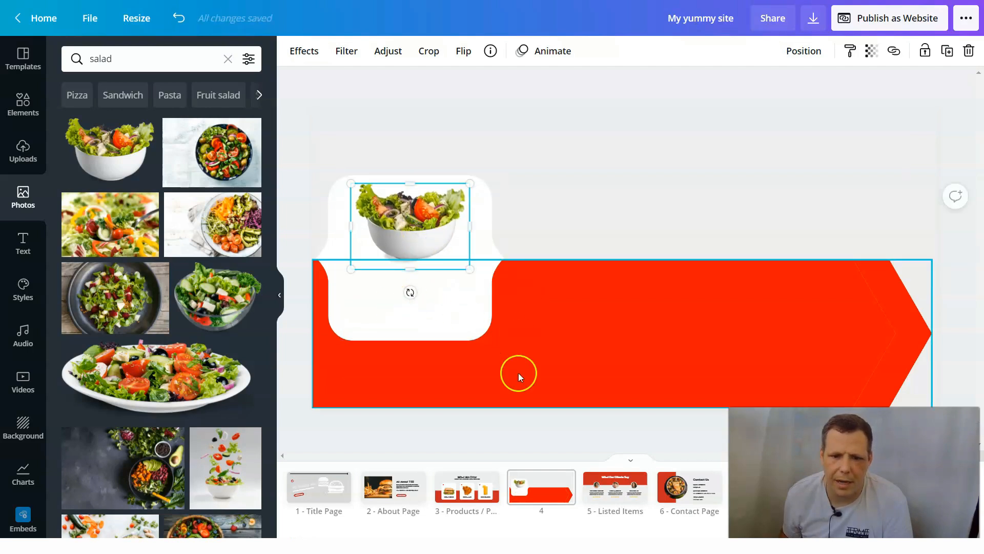
- Check the Products page for reference, then add the subheading CHICKEN SALAD below the salad bowl on page 4's white card
click(485, 482)
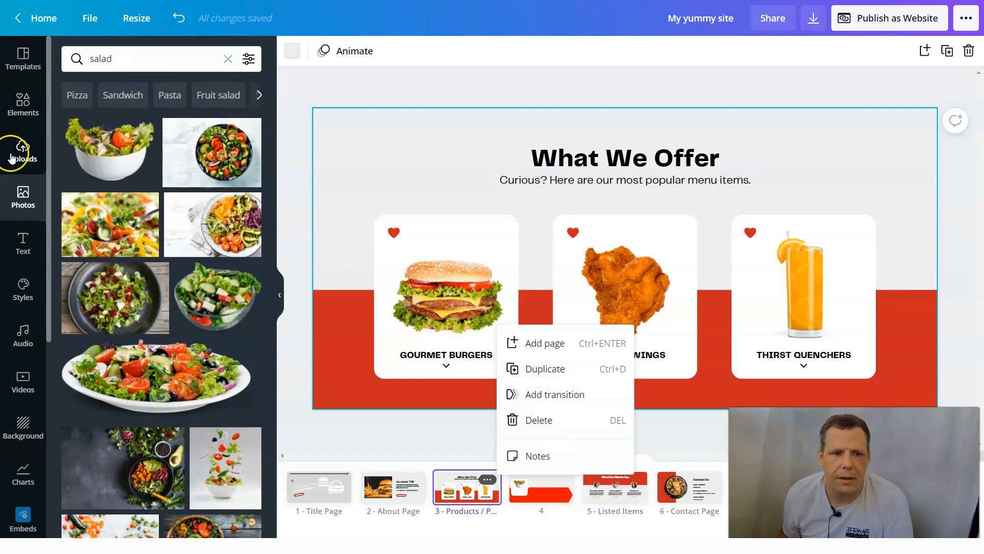
click(24, 239)
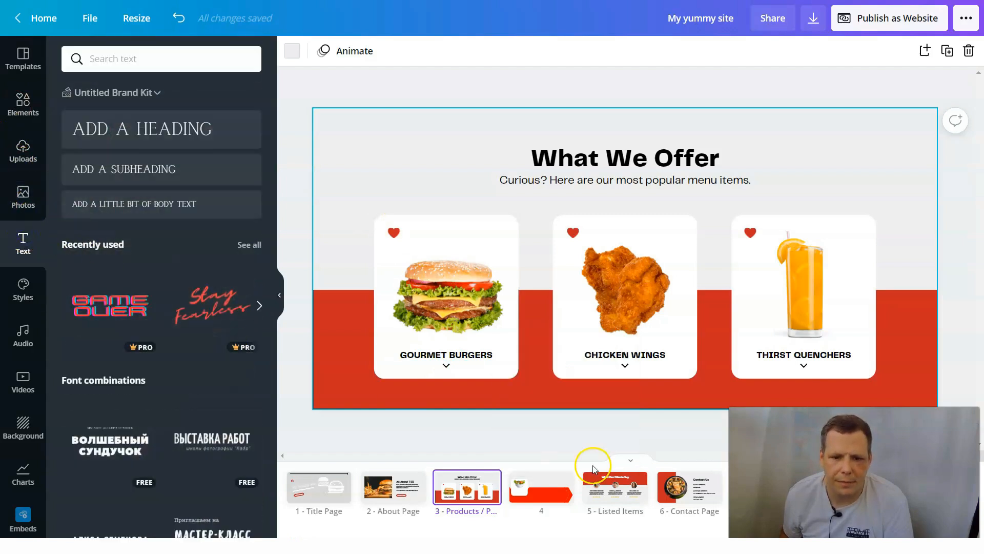
click(556, 496)
click(176, 163)
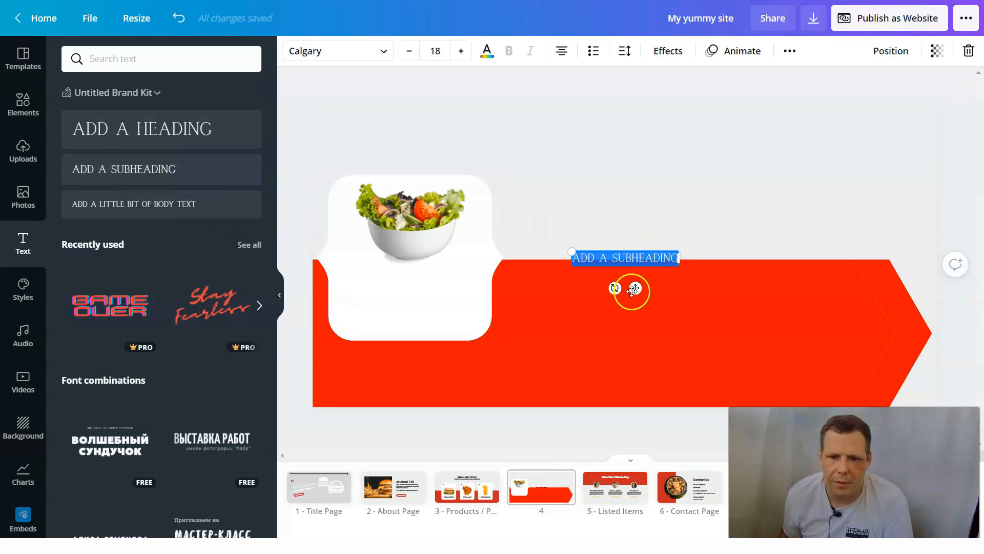
drag(636, 289, 420, 306)
key(BackSpace)
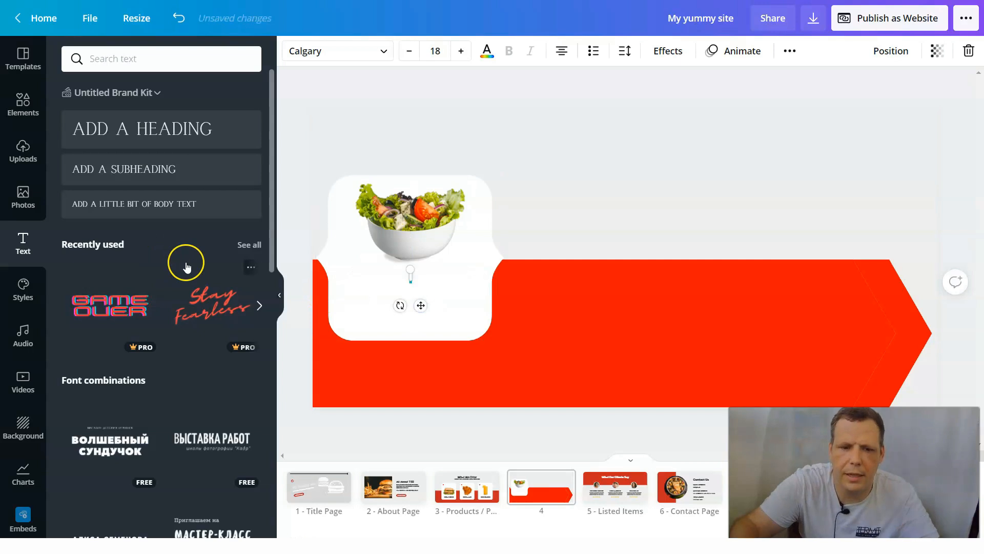
text(CHIC)
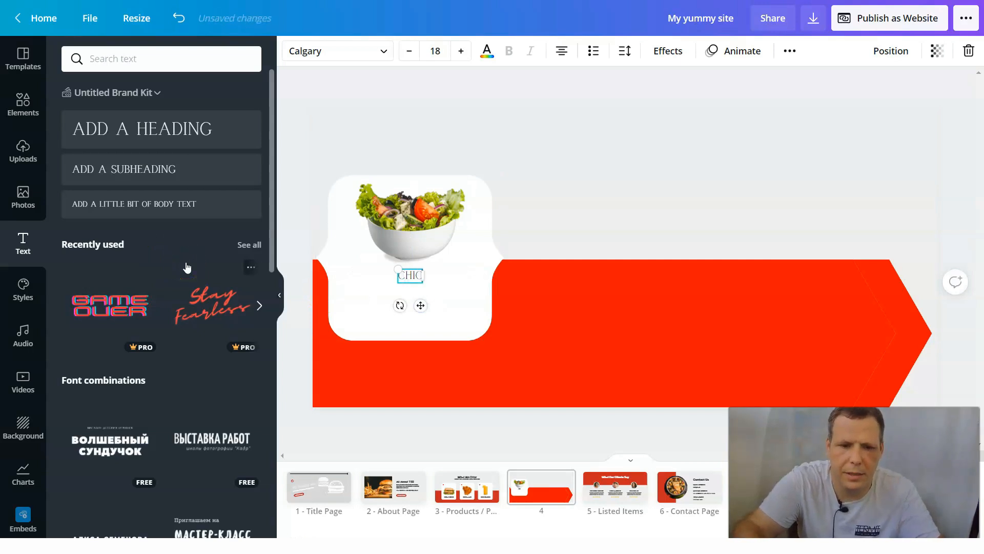
text(KEN SALAD)
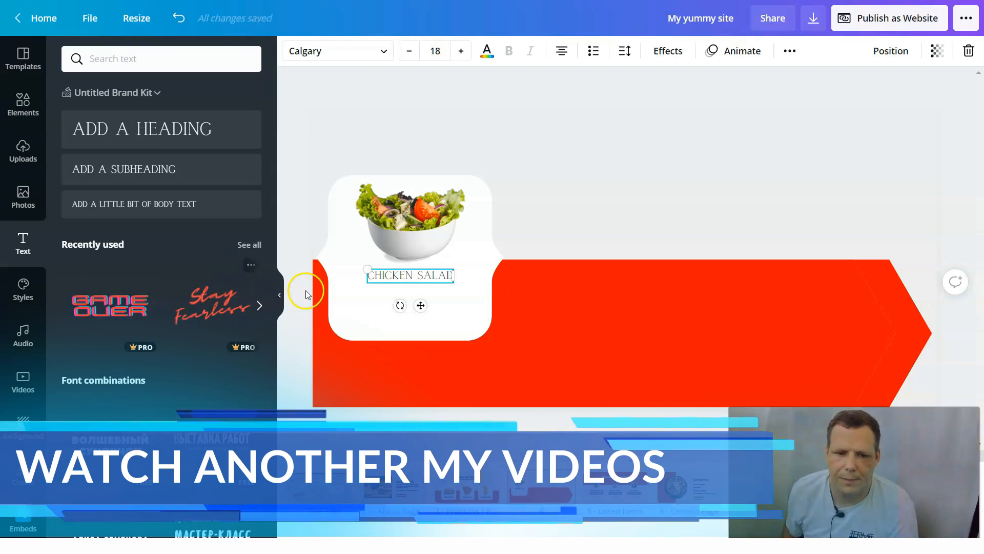
click(455, 308)
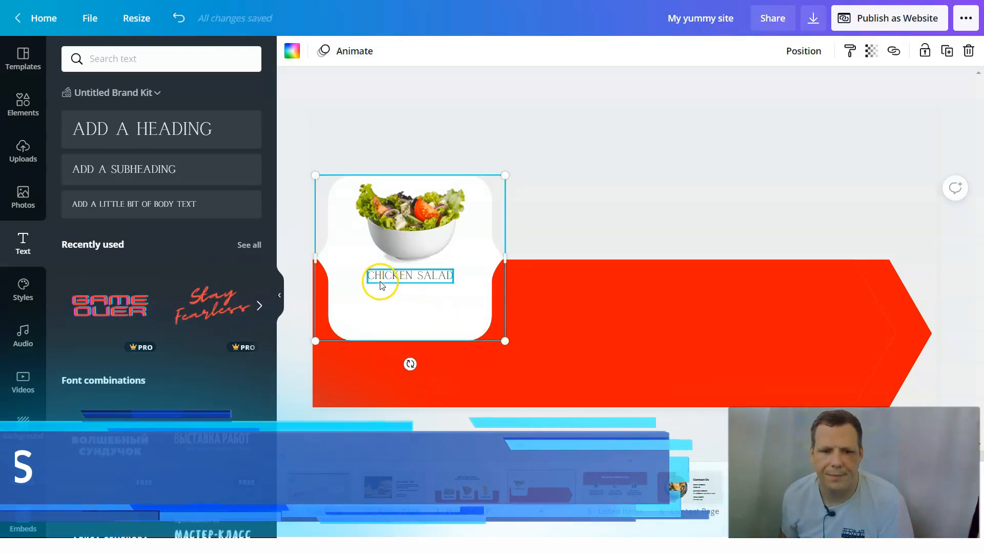
- Try to add a line of body text beneath the CHICKEN SALAD title on the white card
click(135, 206)
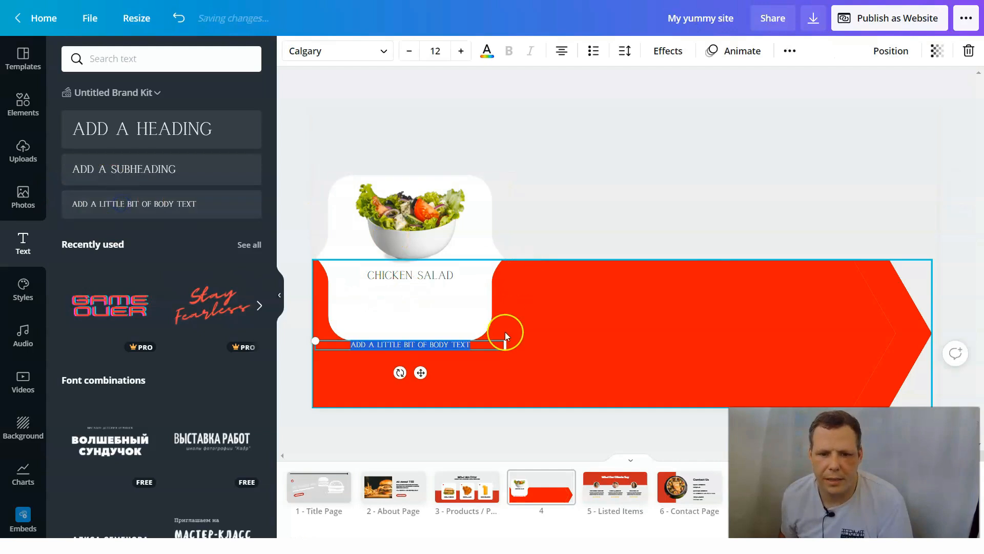
drag(415, 348, 414, 299)
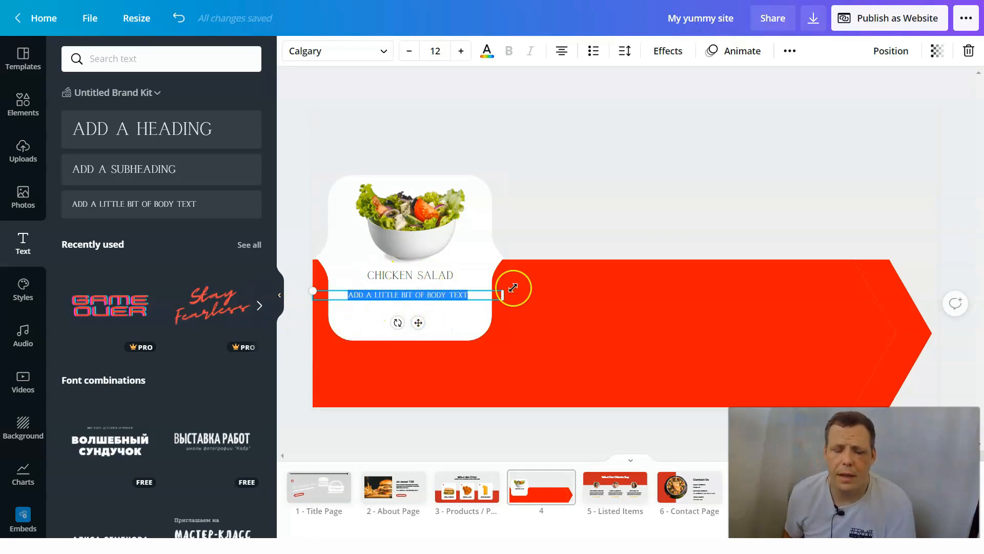
click(637, 204)
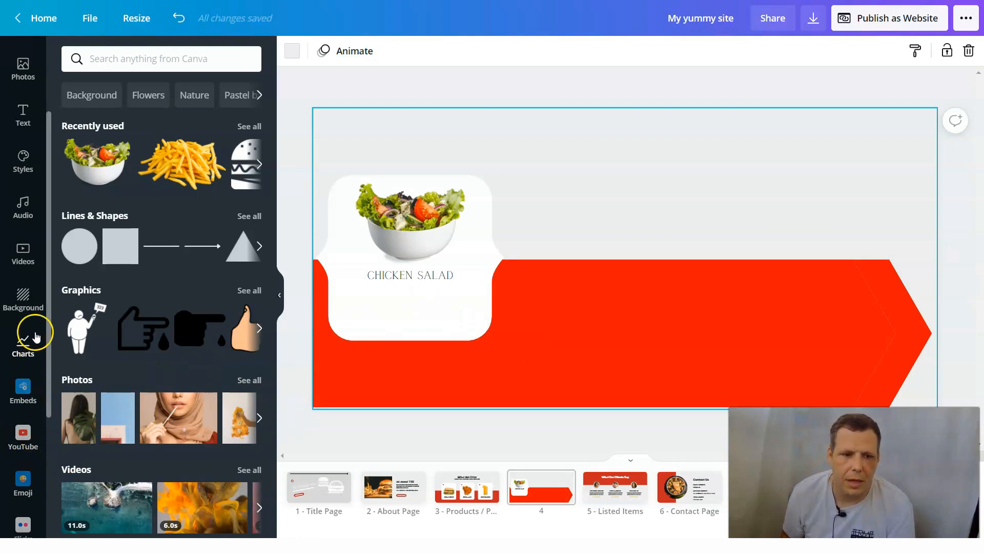
- Review the embeddable media options, then delete the salad photo and its circular frame from the Contact page
click(23, 389)
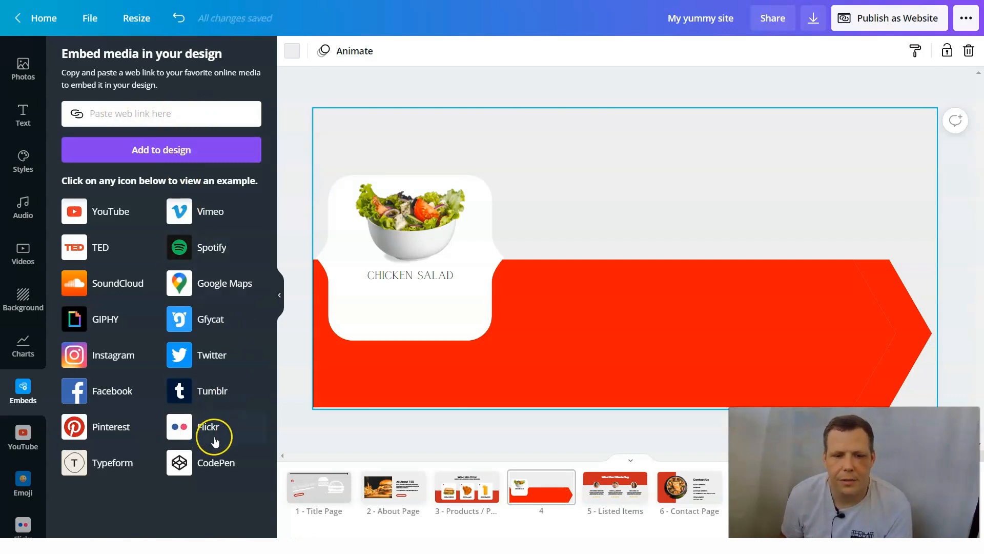
click(707, 499)
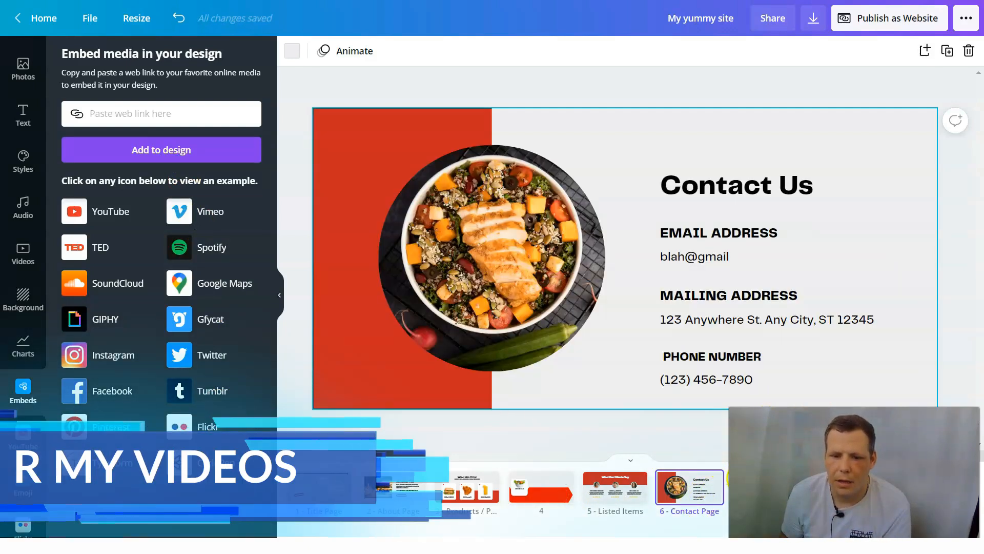
click(575, 297)
key(Delete)
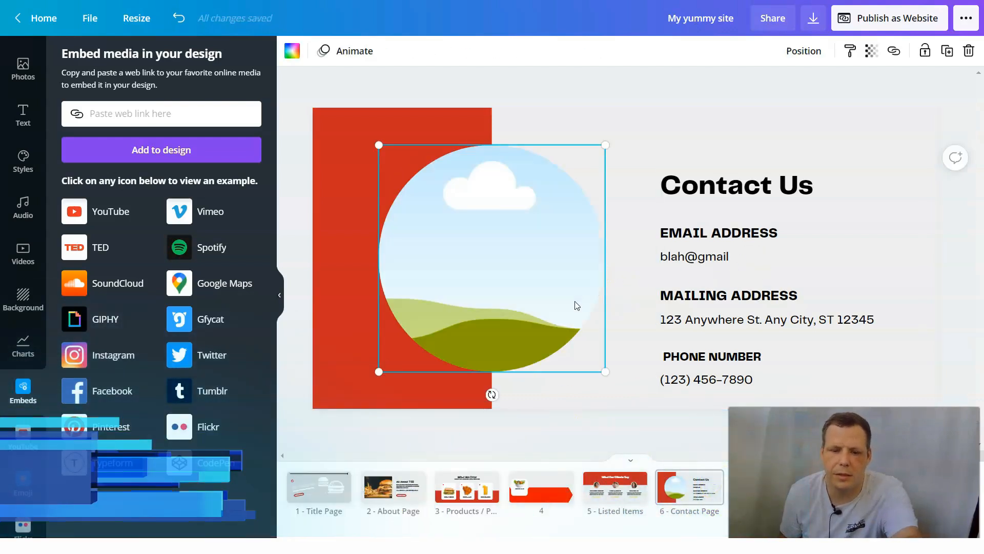
key(Delete)
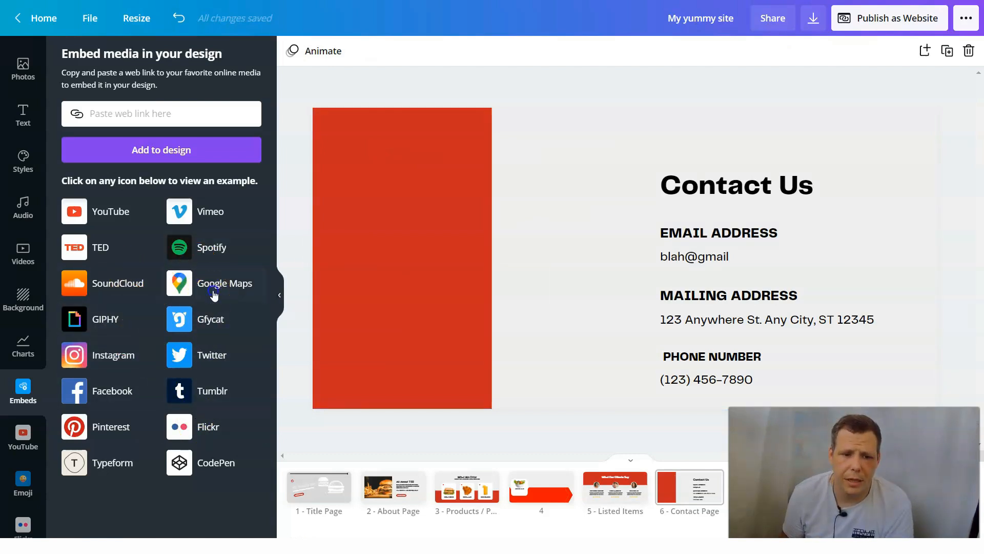
- Embed the Google Maps example over the Contact page's red block, deleting the surplus map copies
click(213, 293)
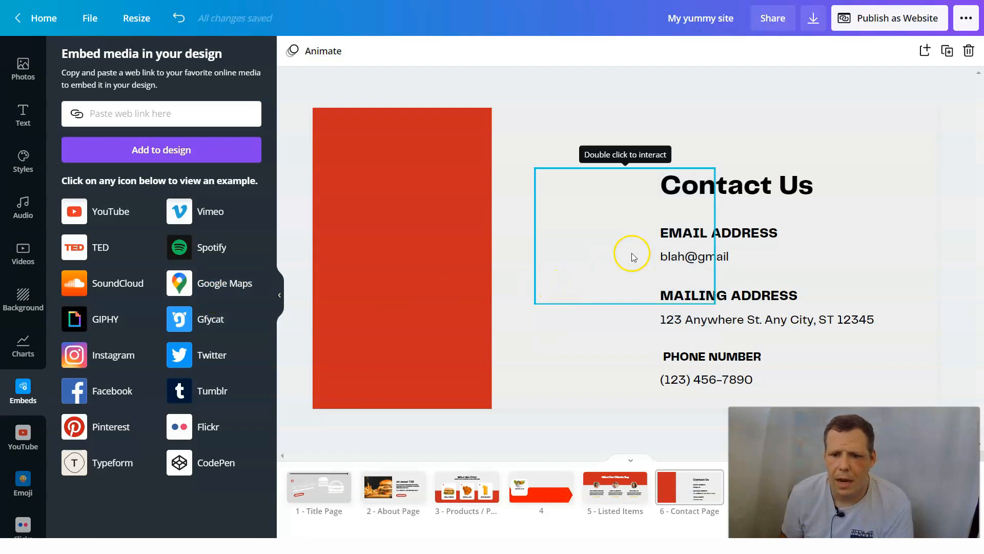
drag(634, 247, 436, 244)
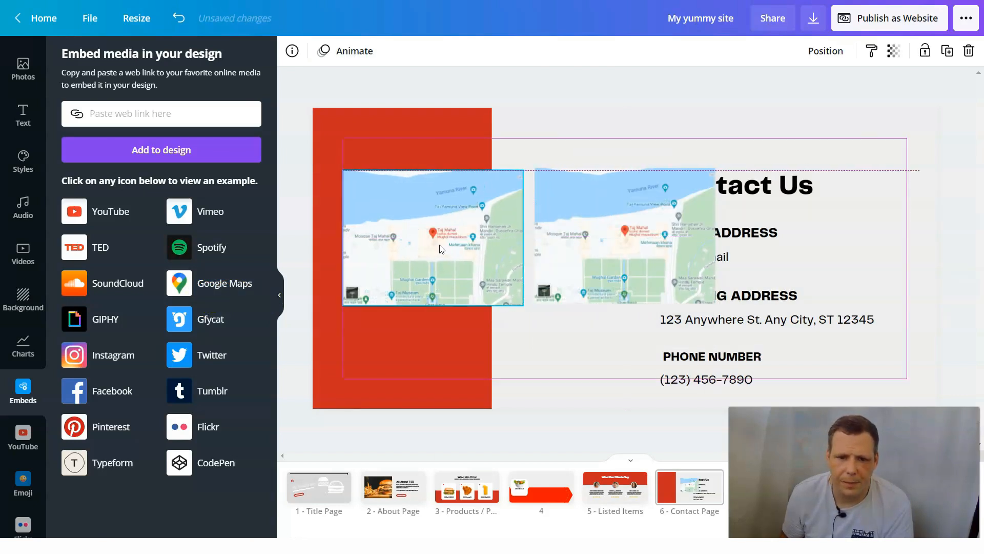
right_click(449, 261)
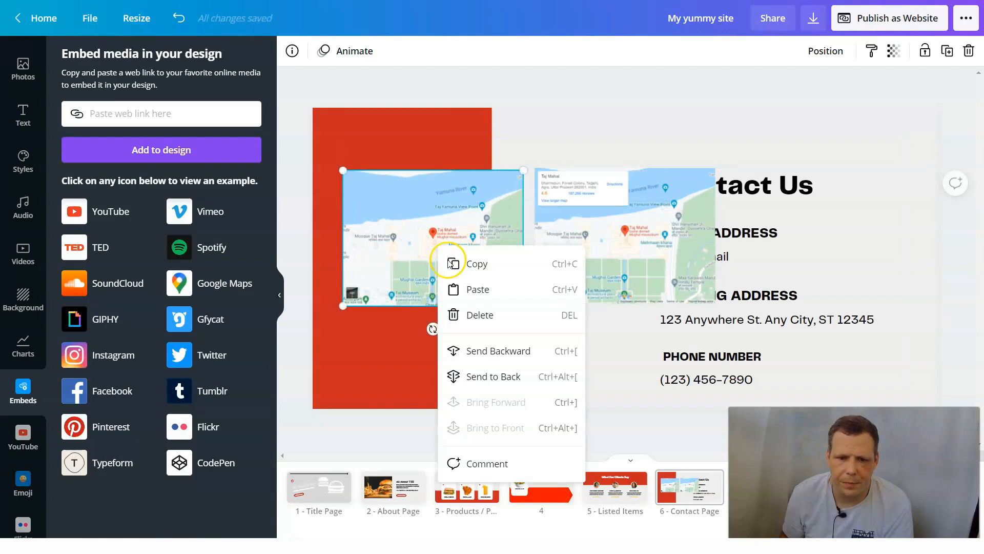
click(477, 316)
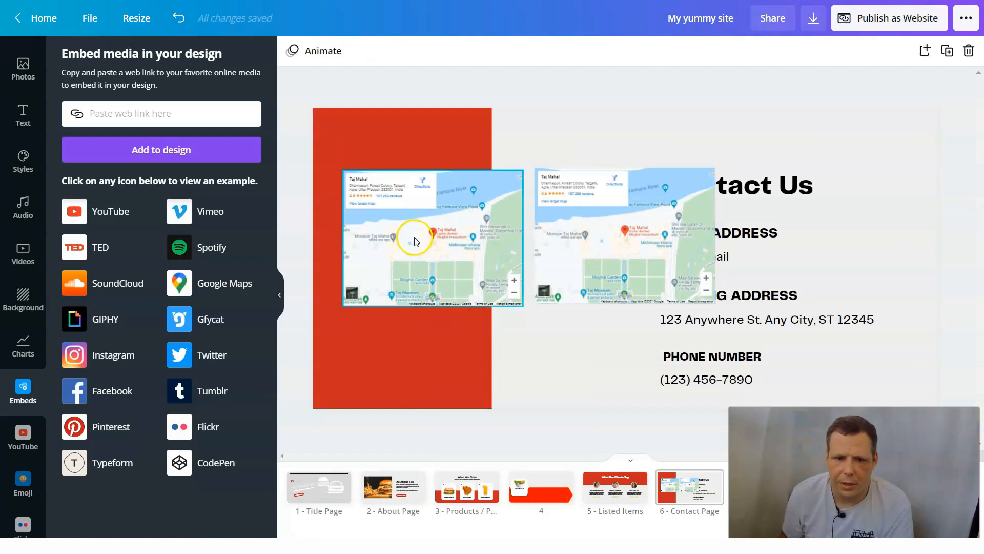
right_click(416, 240)
click(441, 305)
drag(591, 232, 395, 231)
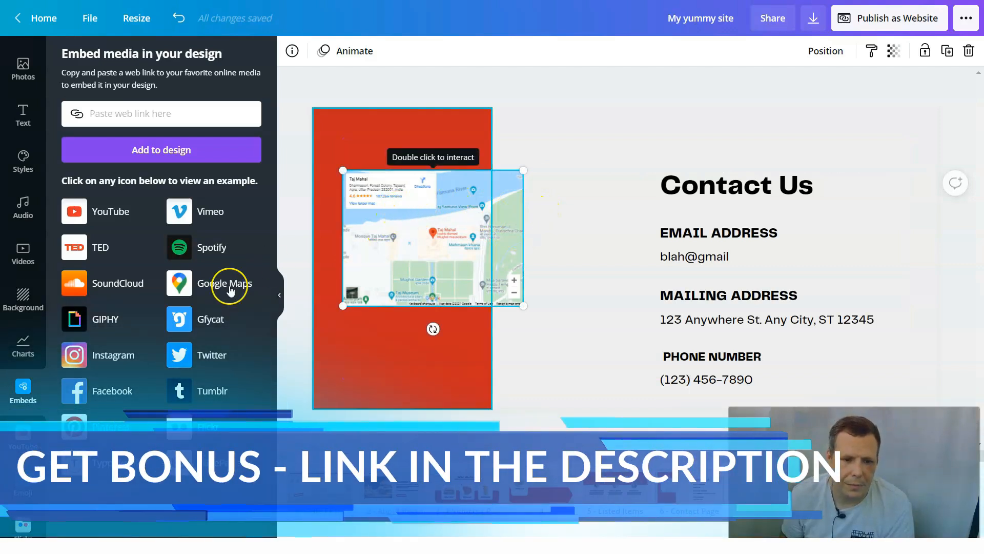
- Shift the topmost embedded map slightly downward on the Contact page's red block, off the copy beneath it
scroll(21, 353, down, 4)
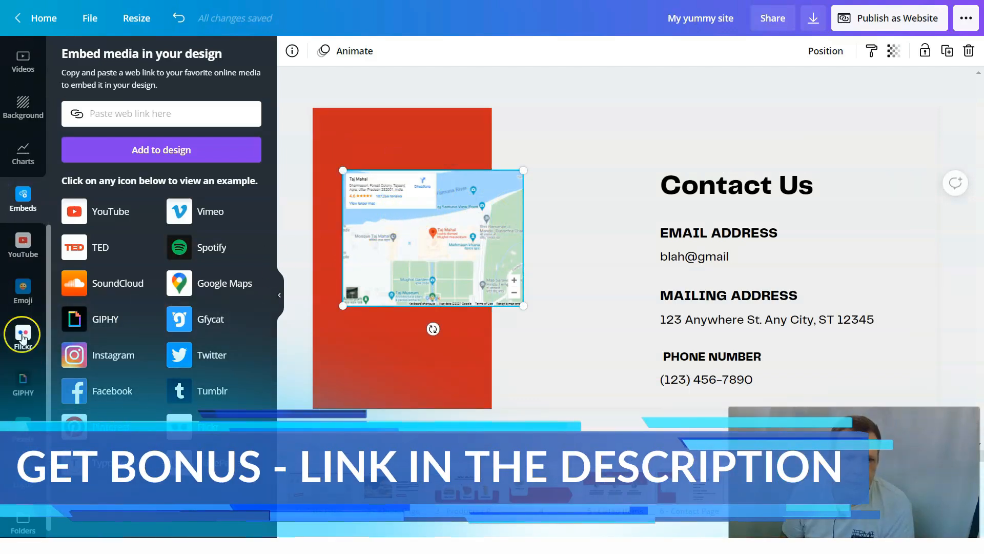
scroll(22, 336, up, 4)
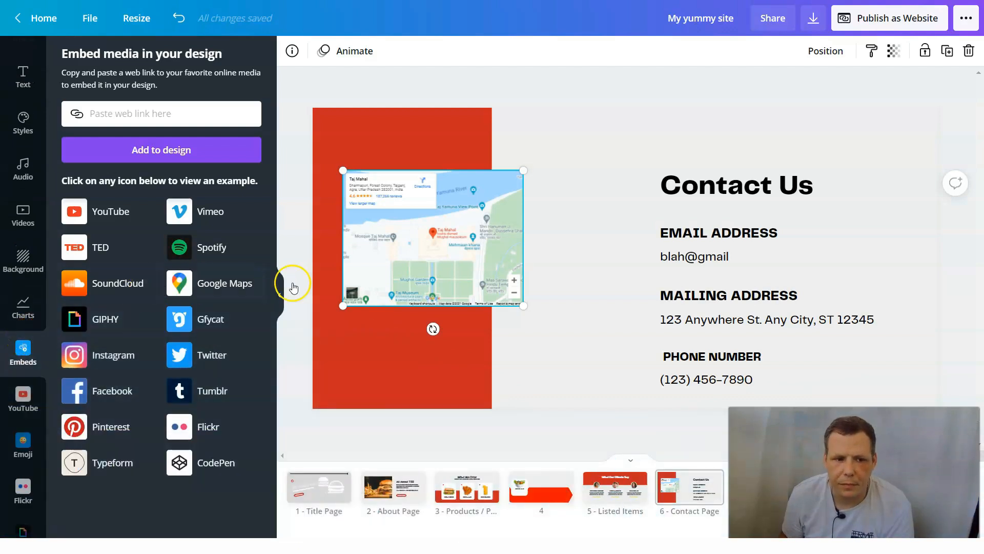
scroll(534, 252, up, 1)
scroll(584, 235, down, 1)
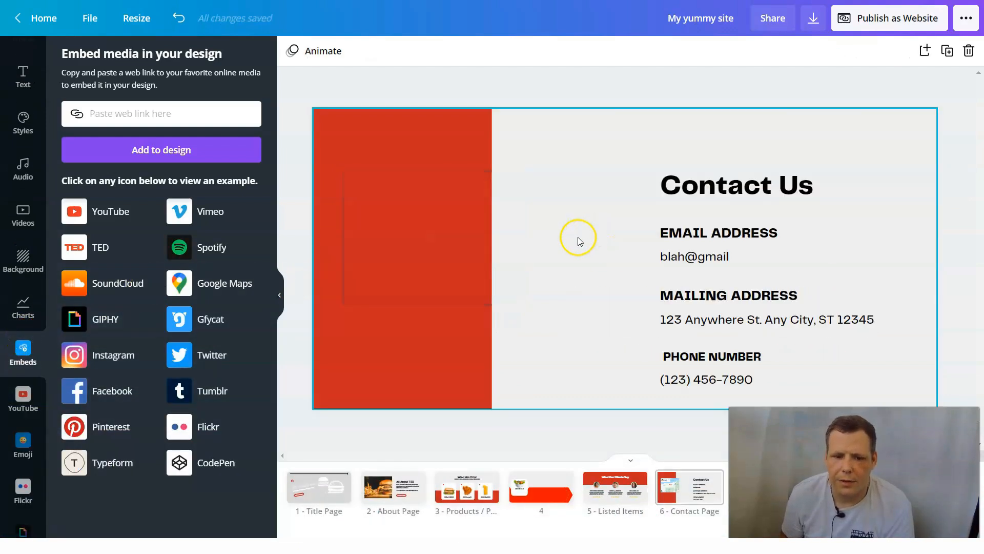
drag(437, 240, 444, 252)
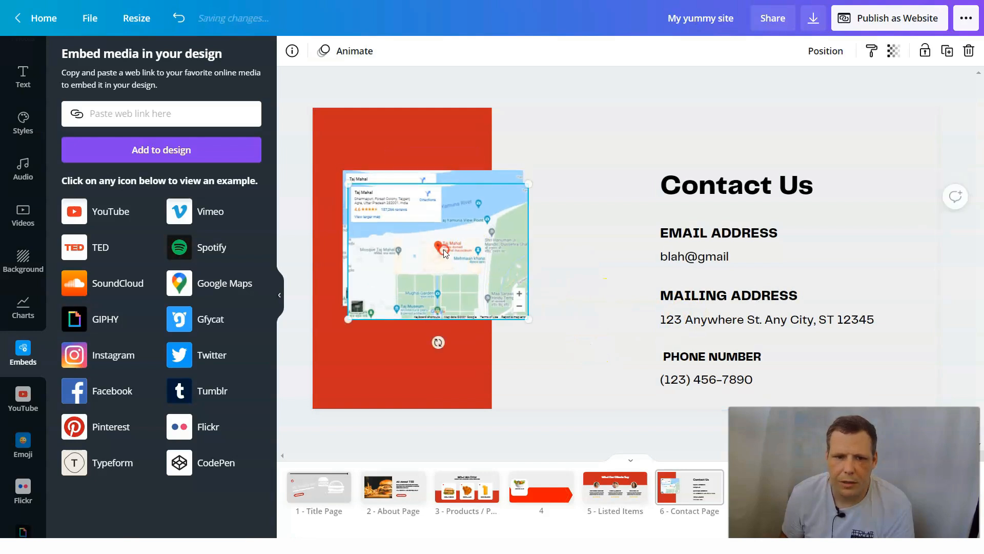
- Delete the topmost overlapping map copy and move the remaining map down to the lower part of the red block
right_click(444, 252)
click(488, 318)
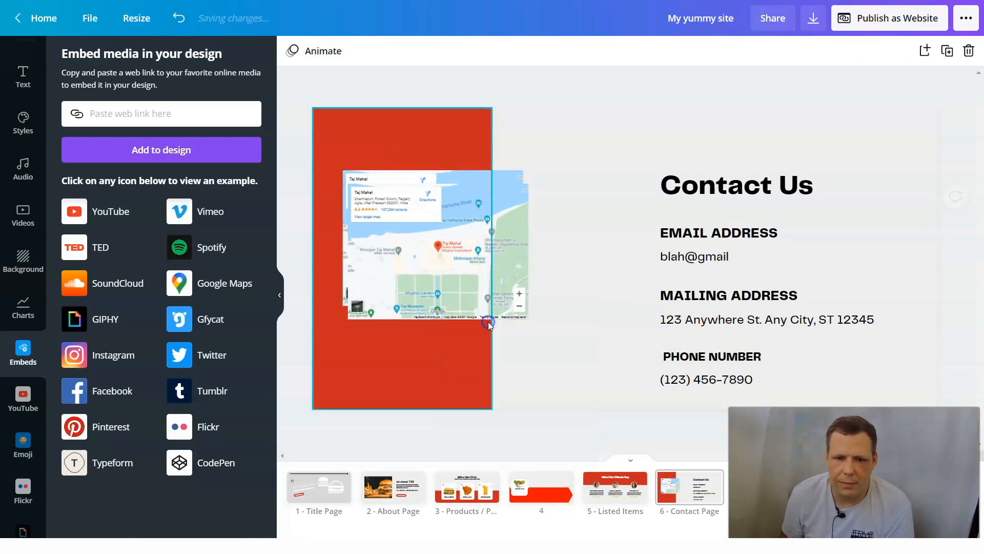
click(488, 271)
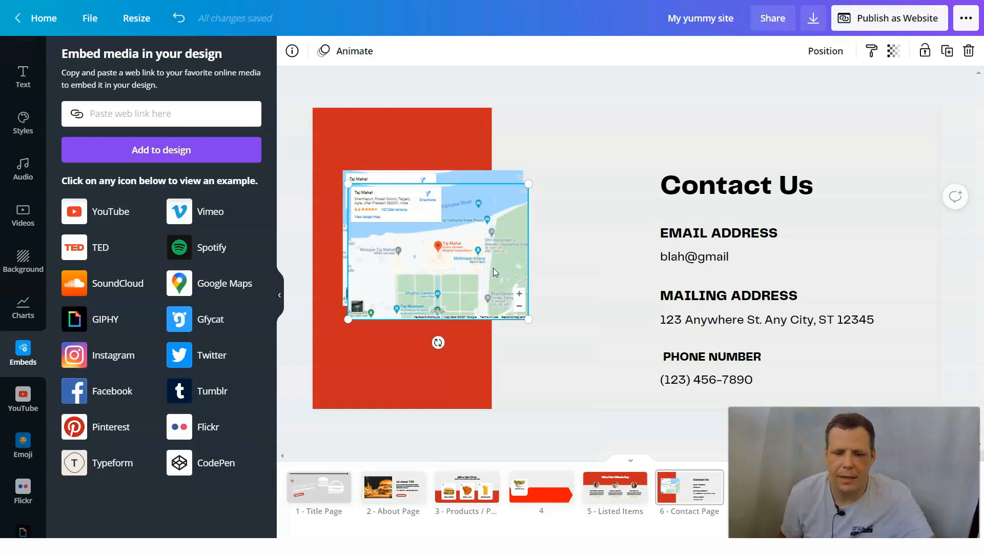
key(Delete)
click(436, 240)
drag(437, 240, 395, 296)
- Widen the red block slightly toward the contact text, centre the map across it, and raise the map a little
click(458, 197)
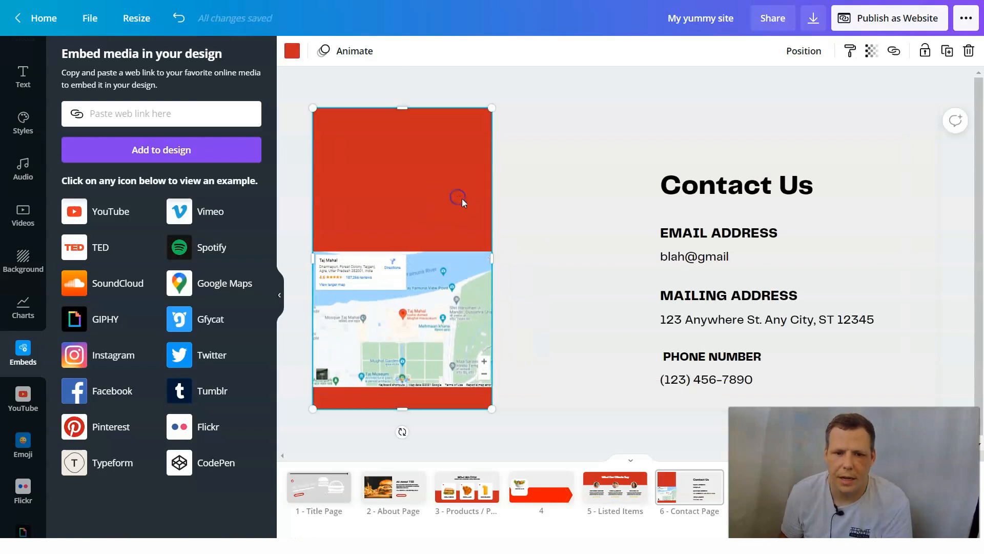
drag(491, 257, 518, 258)
click(440, 317)
drag(440, 318, 452, 318)
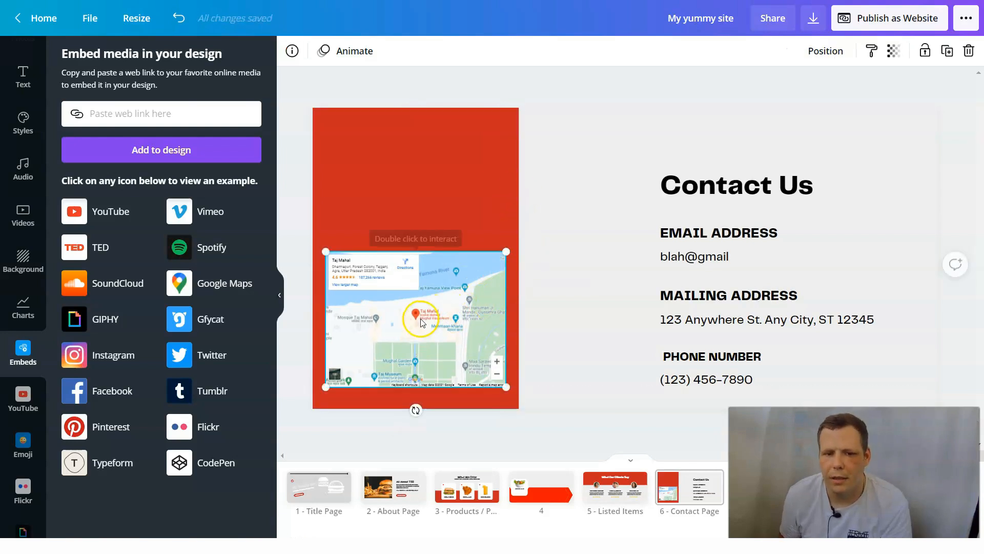
drag(434, 333, 435, 309)
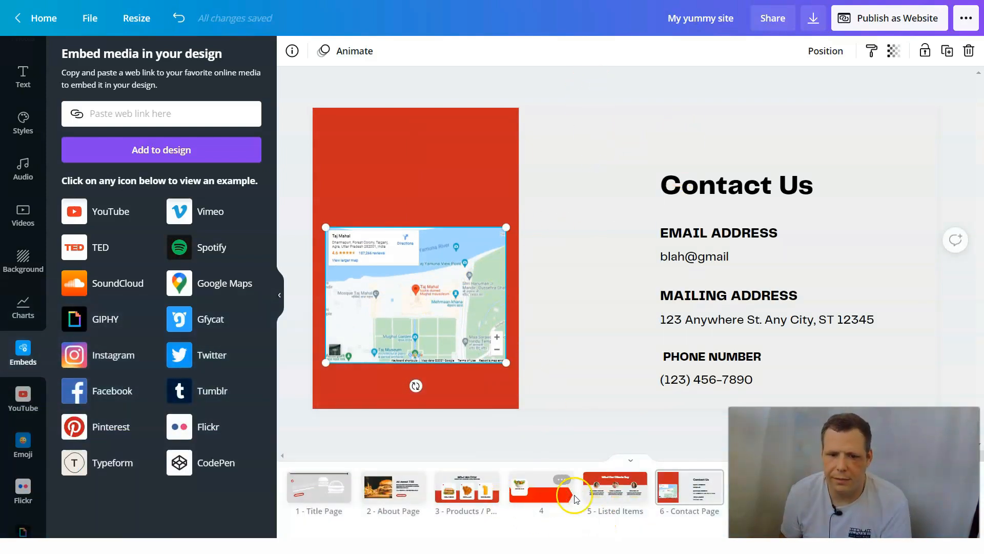
- Go to page 4 and review the design's download settings and the available publishing options
click(548, 498)
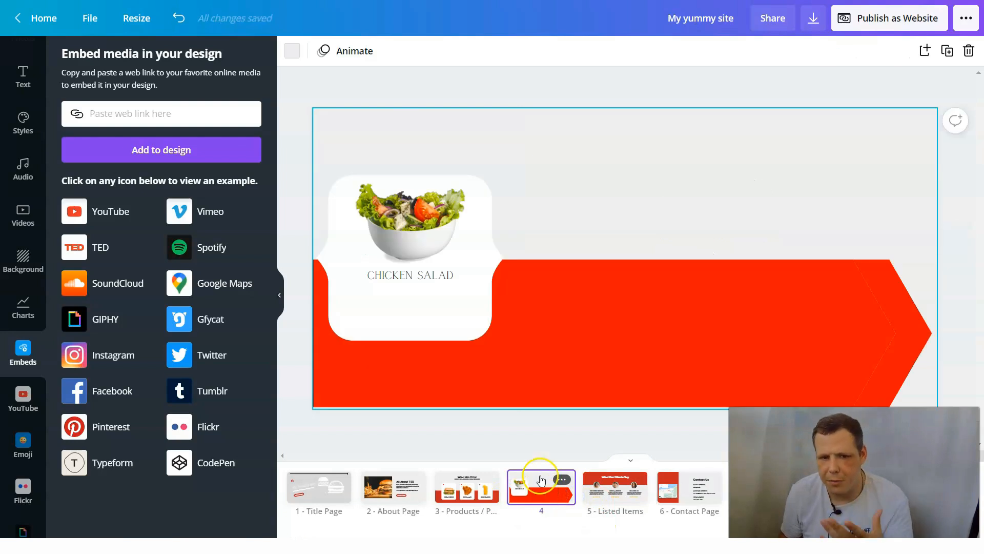
click(815, 26)
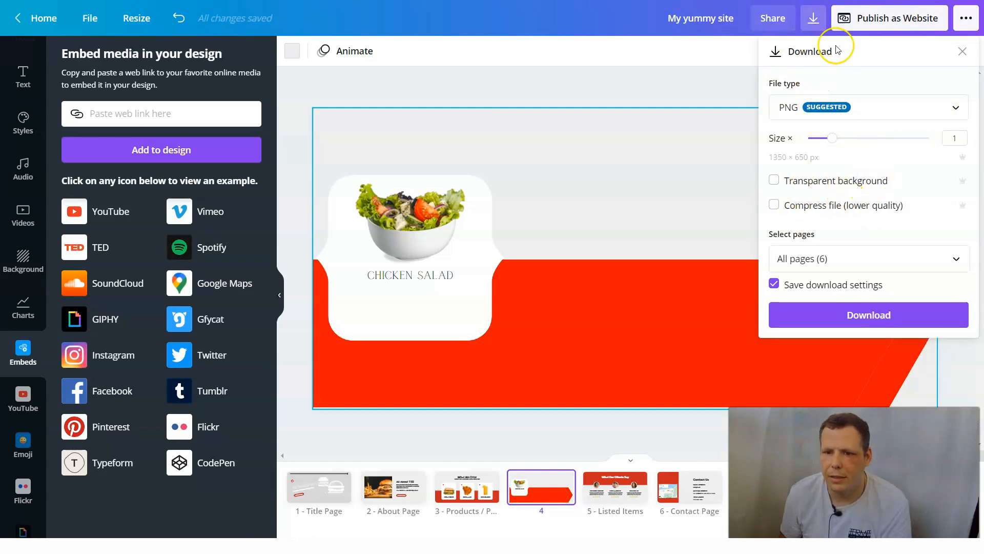
click(960, 21)
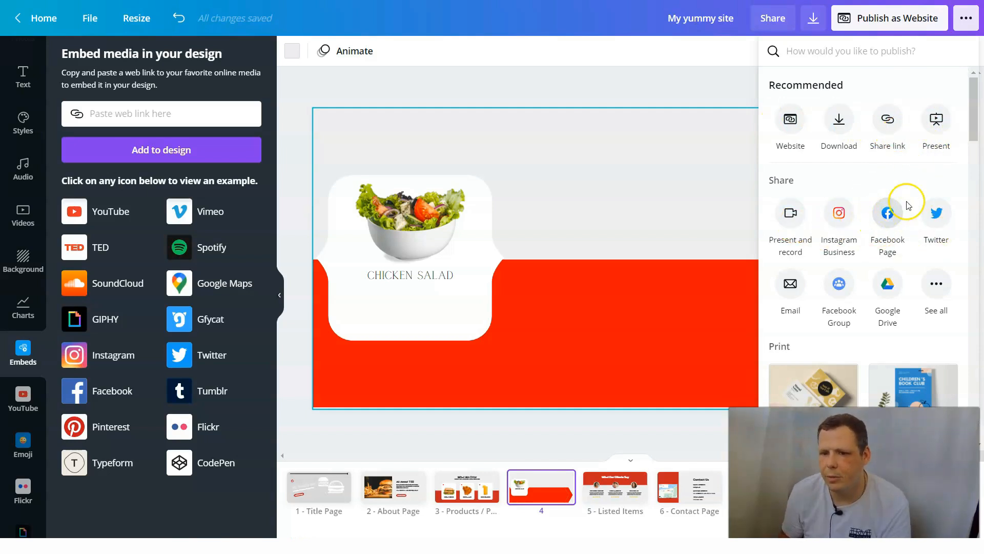
scroll(774, 211, down, 1)
scroll(774, 212, up, 1)
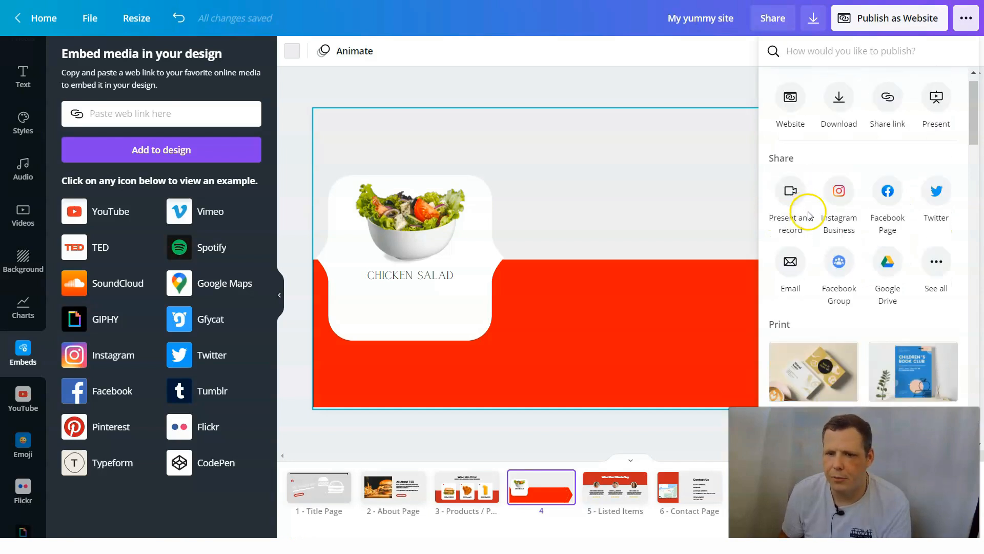
- Compare the website styles, keep Presentation as the web style, and open the website
click(793, 122)
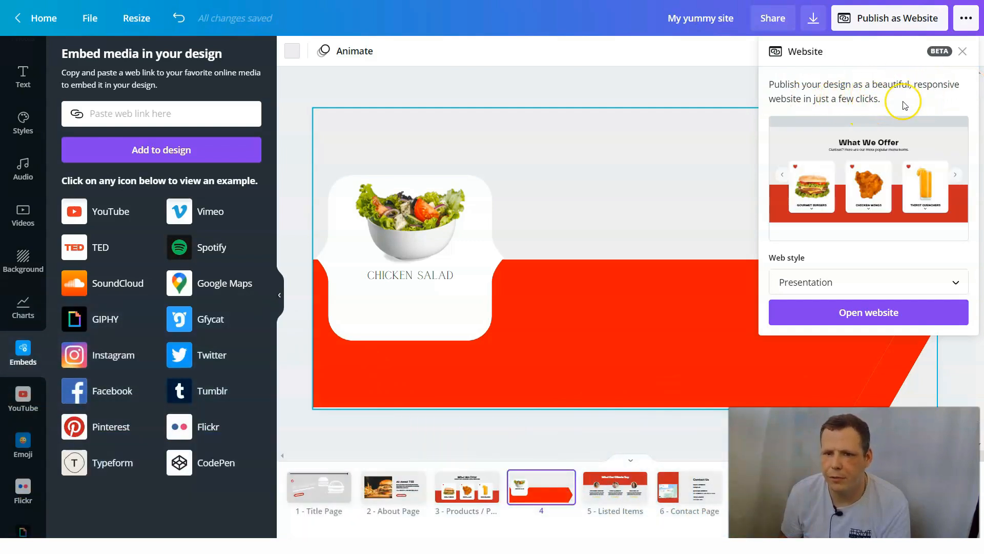
click(843, 280)
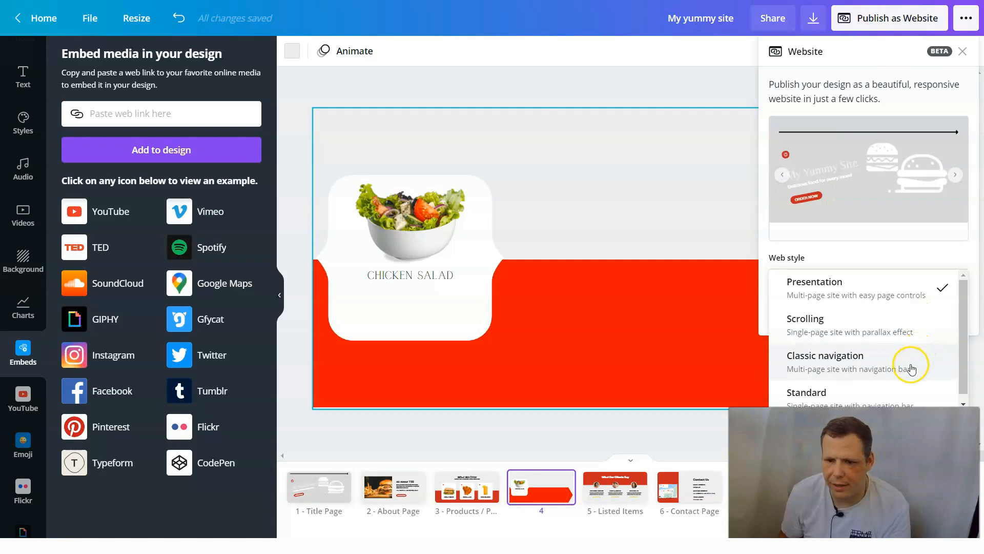
scroll(861, 397, down, 1)
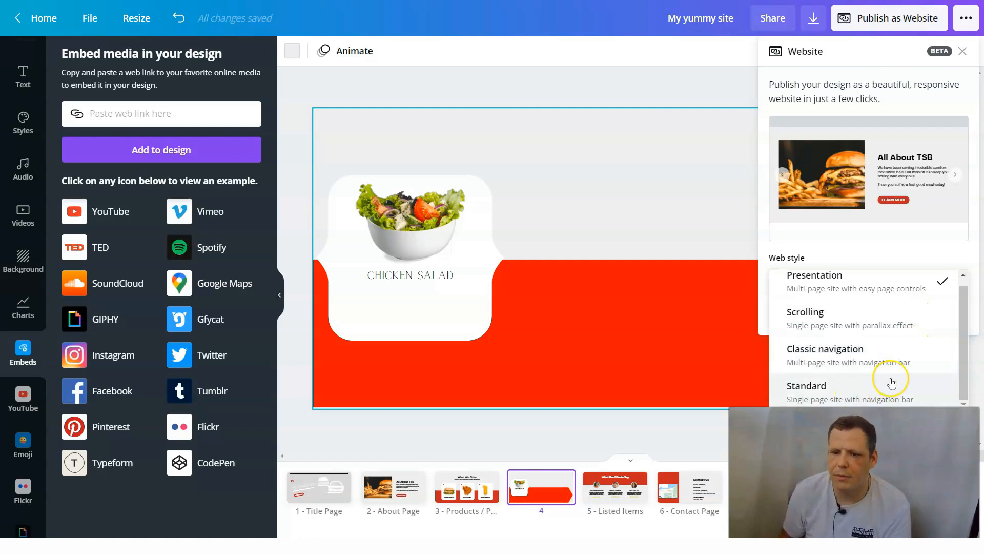
scroll(861, 333, up, 1)
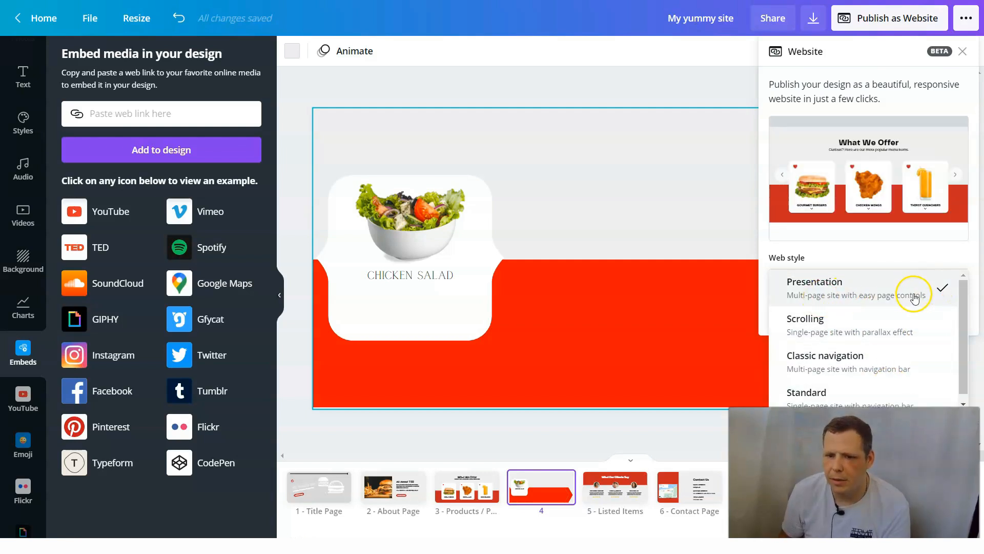
click(898, 301)
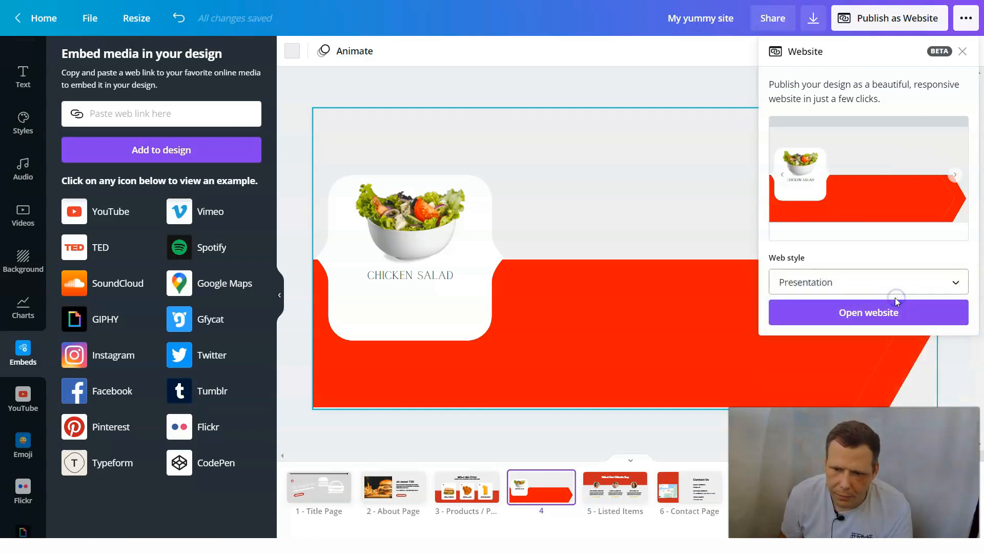
click(915, 308)
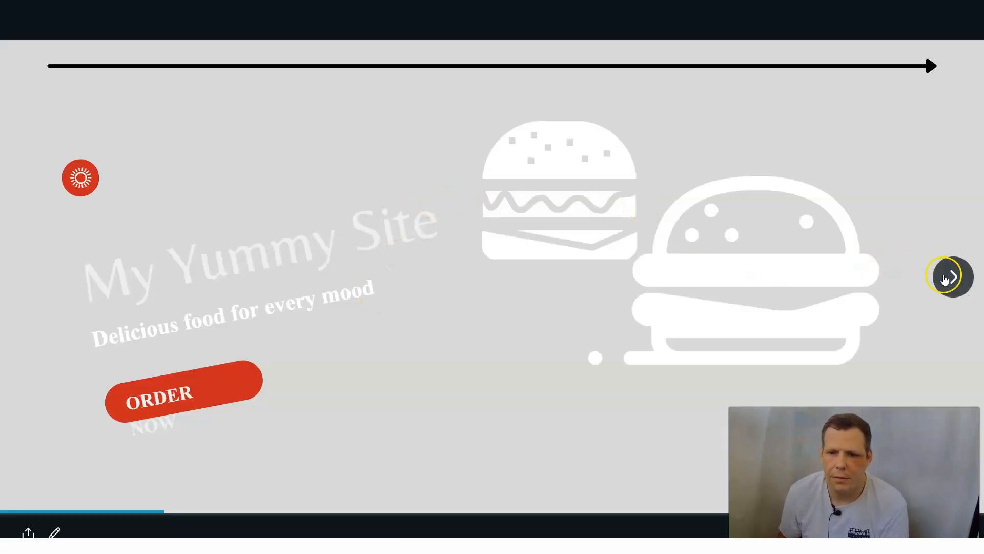
- Page through the opened website up to the Contact Us page, then return to editing the design
click(945, 278)
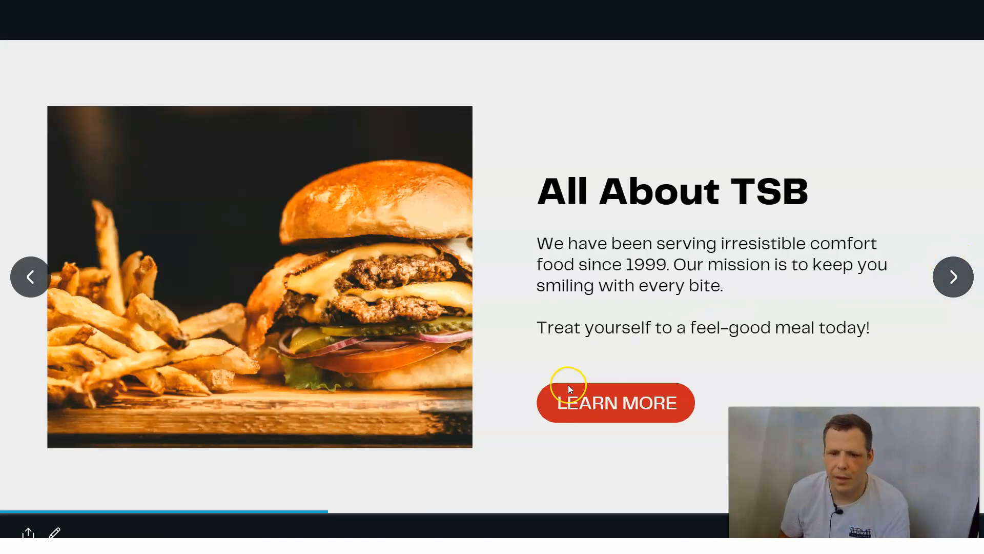
click(949, 281)
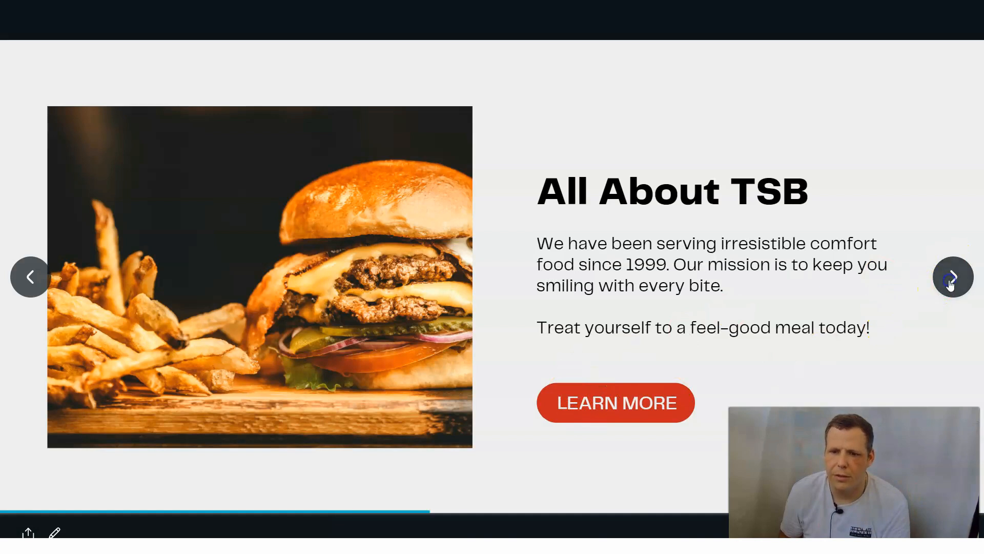
click(947, 283)
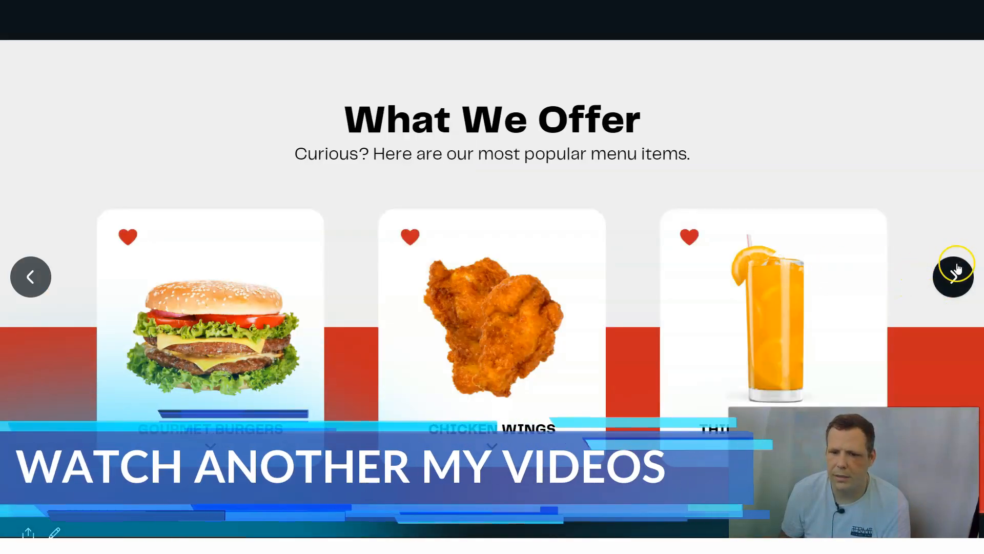
click(951, 286)
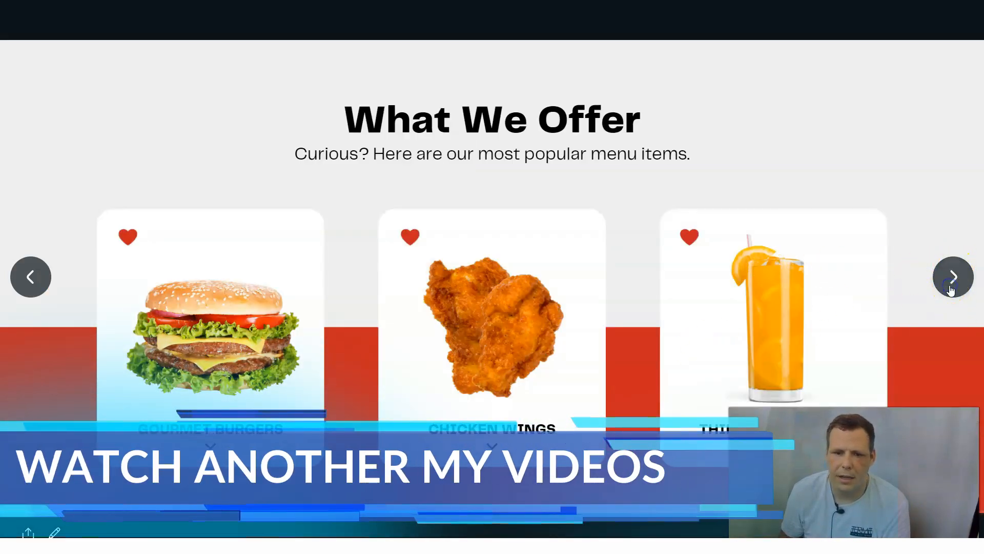
click(950, 278)
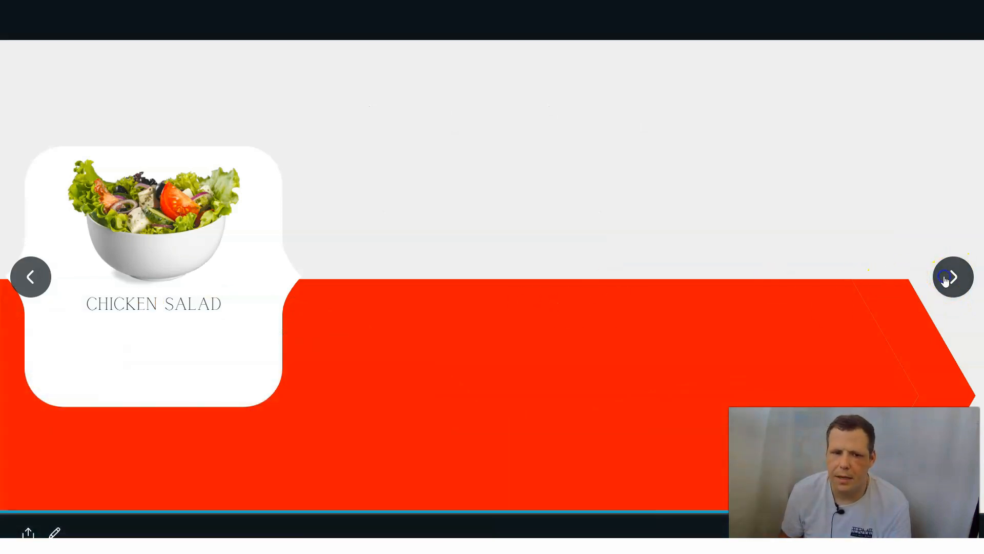
click(554, 224)
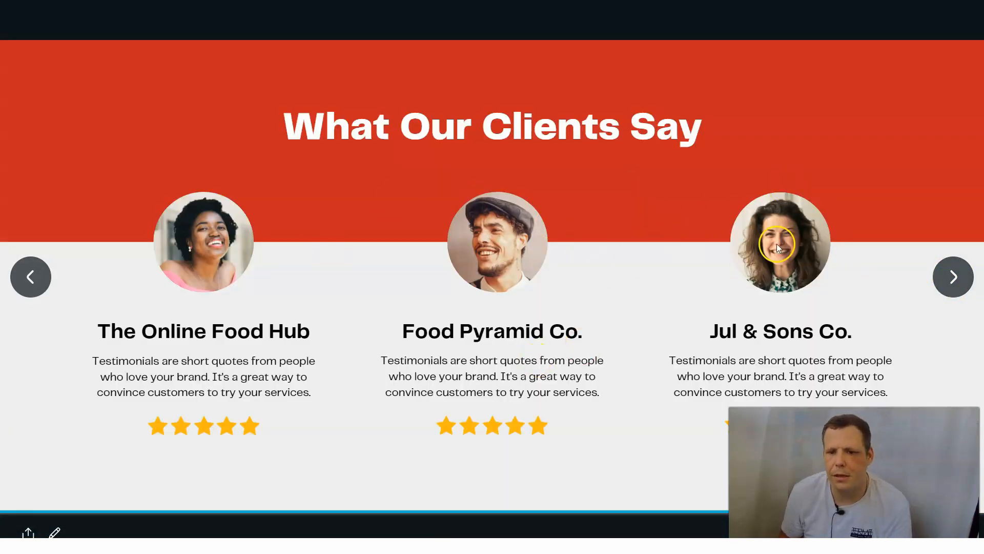
click(413, 292)
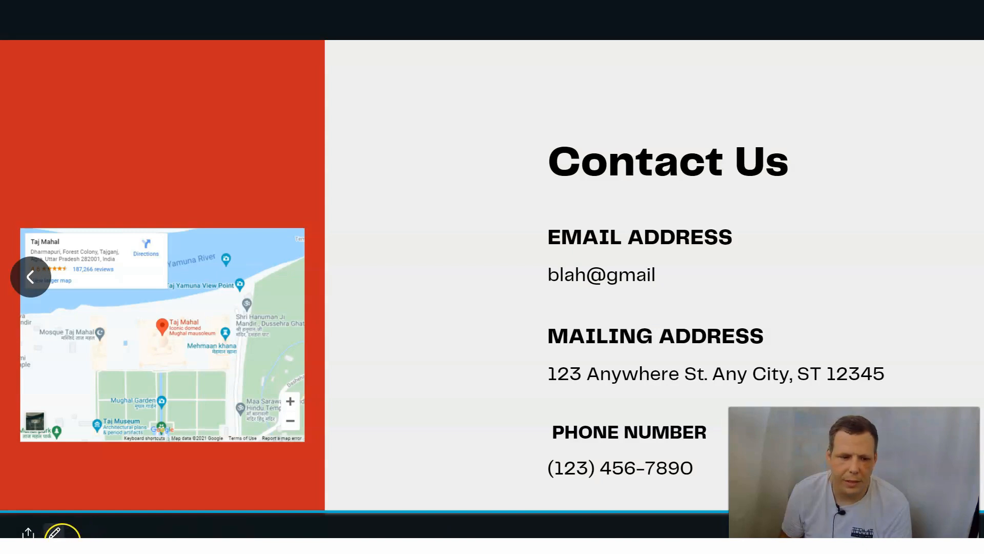
click(26, 533)
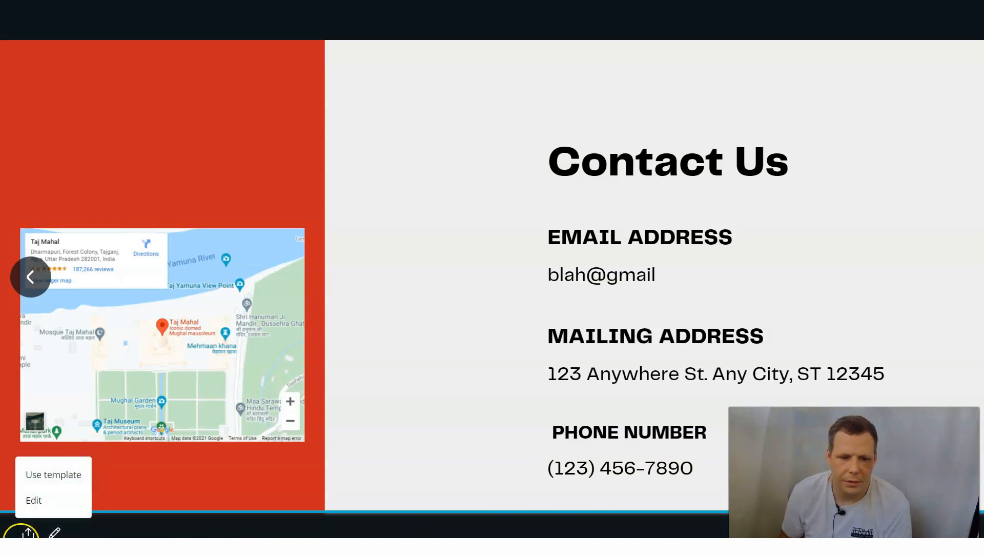
click(63, 501)
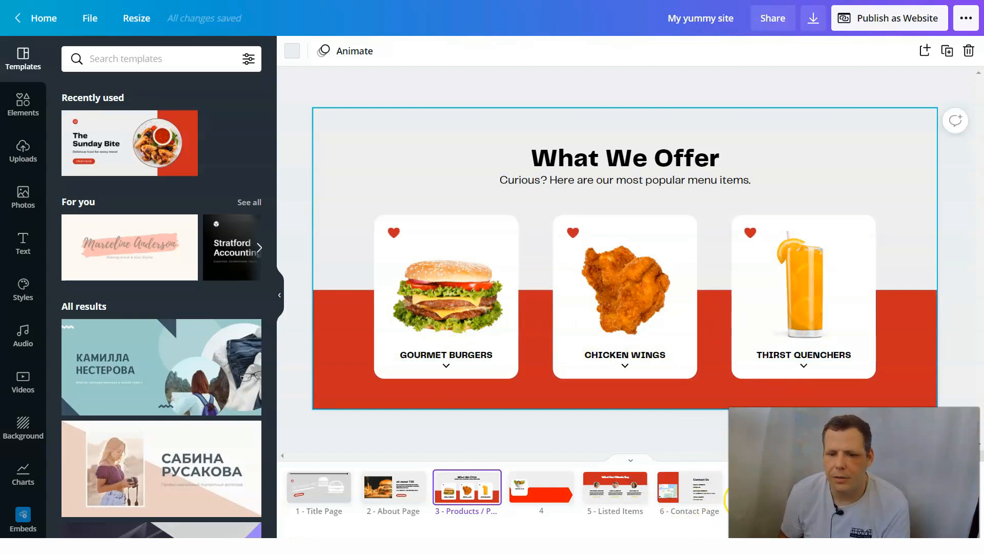
- On the Listed Items page, enlarge the circular portrait above The Online Food Hub and detach its photo from the frame
click(622, 500)
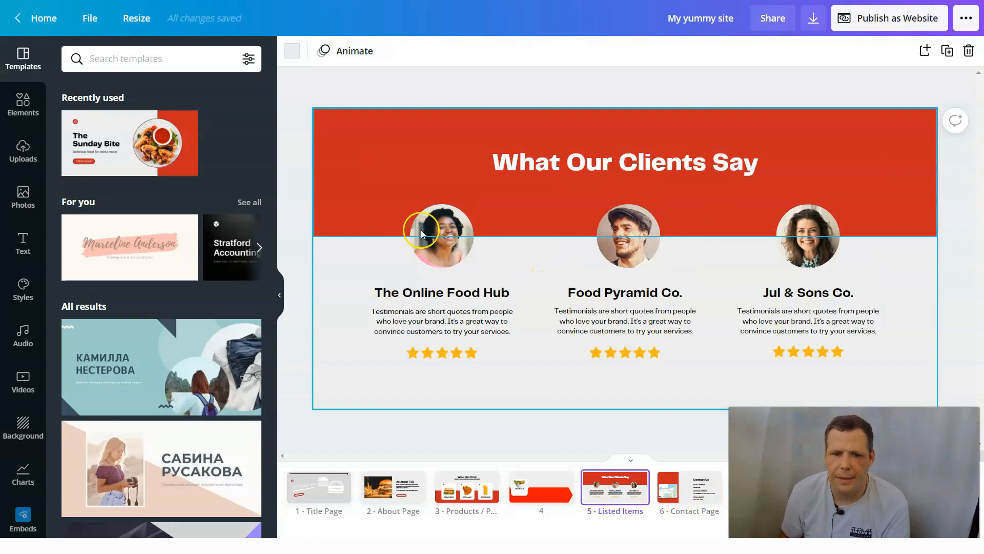
click(464, 234)
drag(475, 204, 544, 128)
right_click(522, 206)
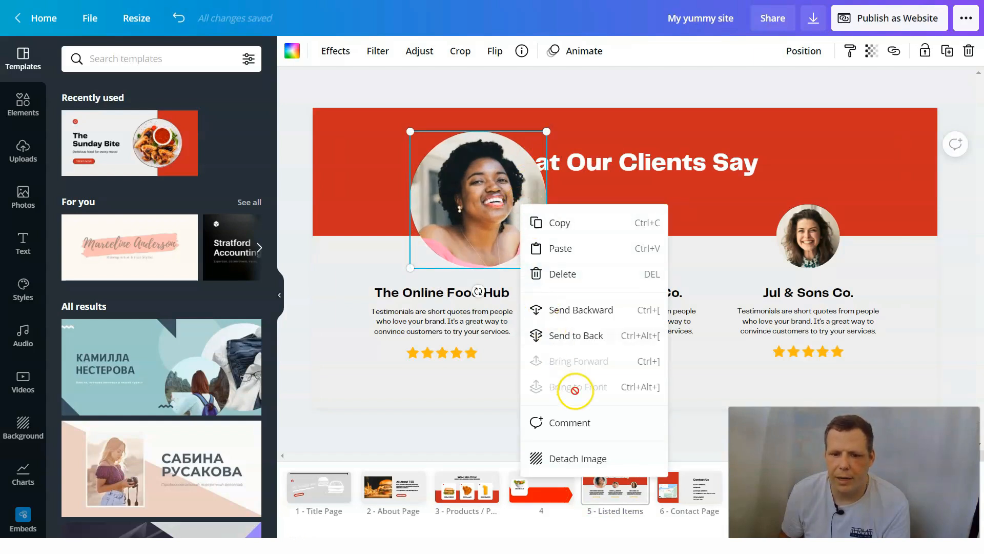
click(568, 458)
- Put the detached photo back in its circular frame, shrink the frame, and position it above The Online Food Hub
drag(660, 250, 531, 186)
drag(543, 137, 480, 198)
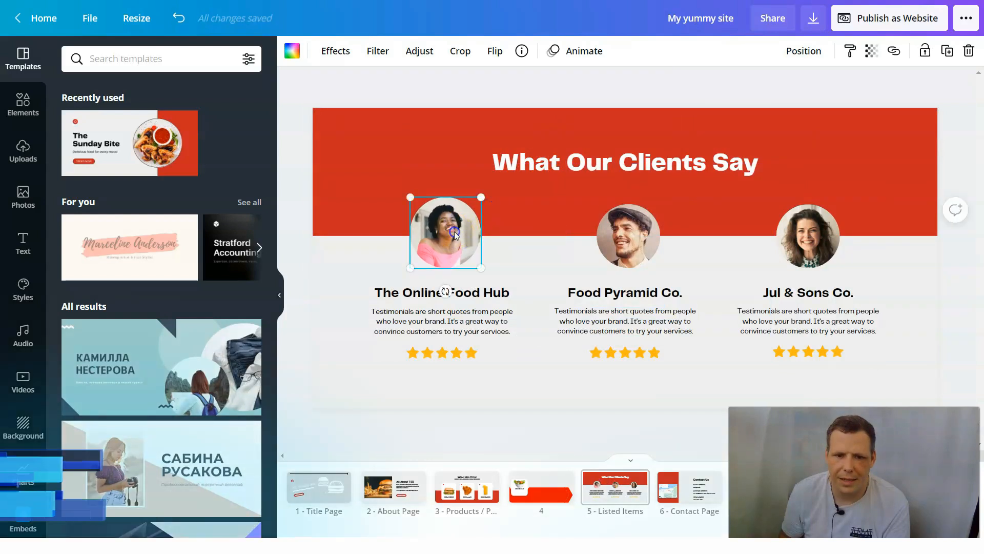
drag(455, 235, 447, 242)
- Recolour the star rating under The Online Food Hub with the bright red document color
click(485, 290)
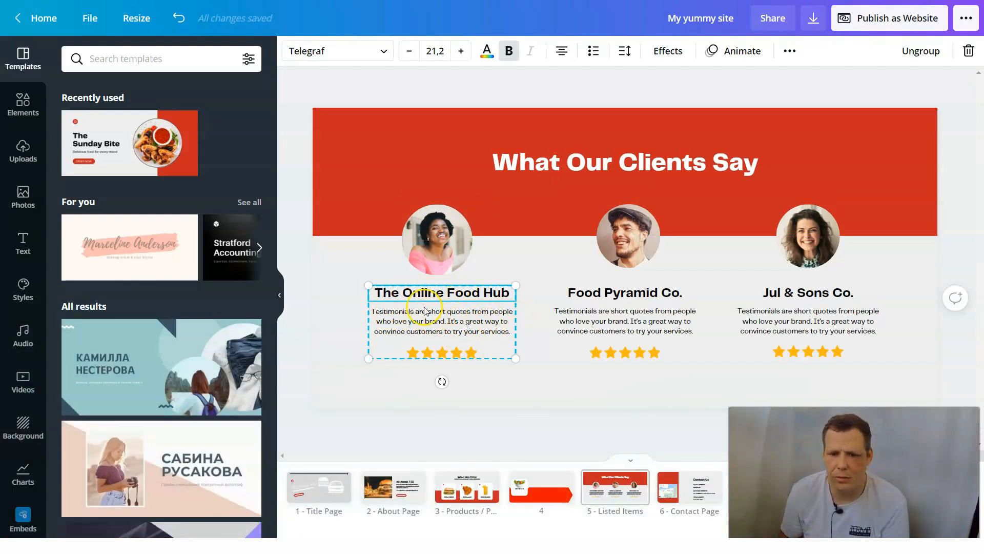
click(454, 353)
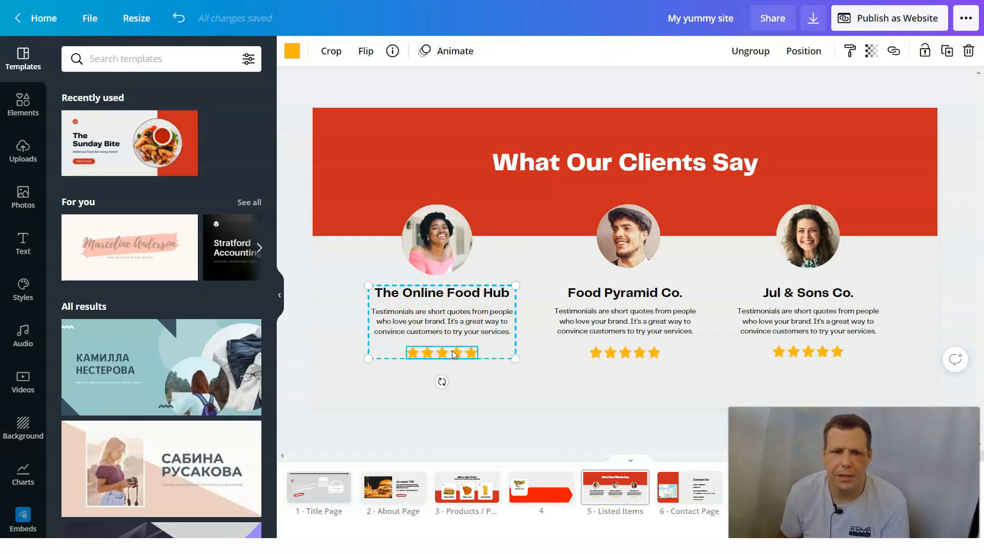
click(292, 50)
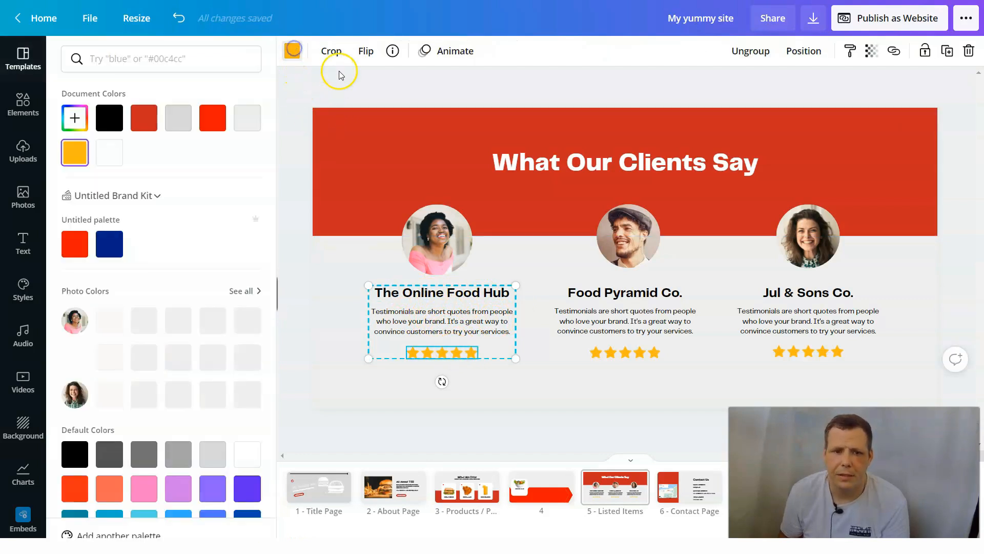
click(218, 120)
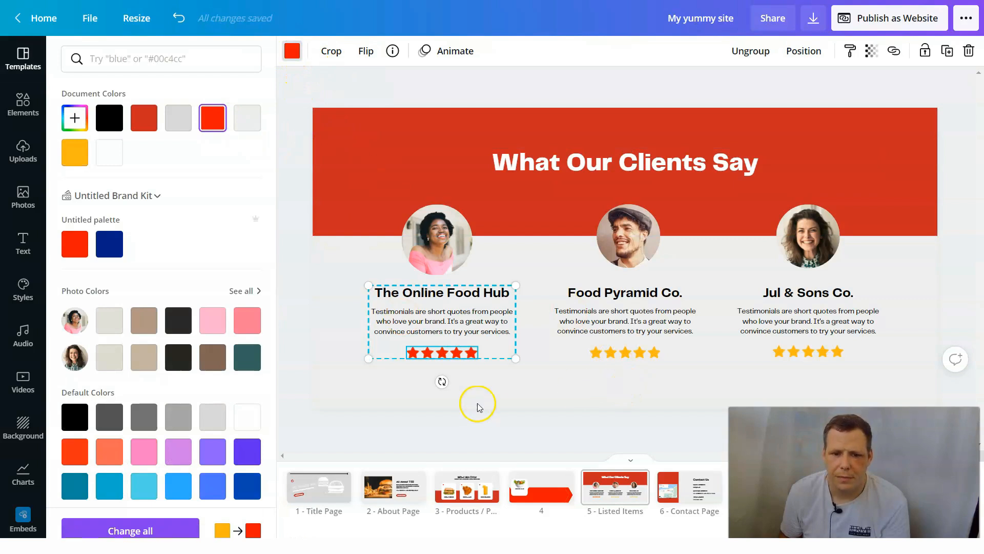
- Recolour the star rating under Jul & Sons Co. with the bright red document color
click(592, 354)
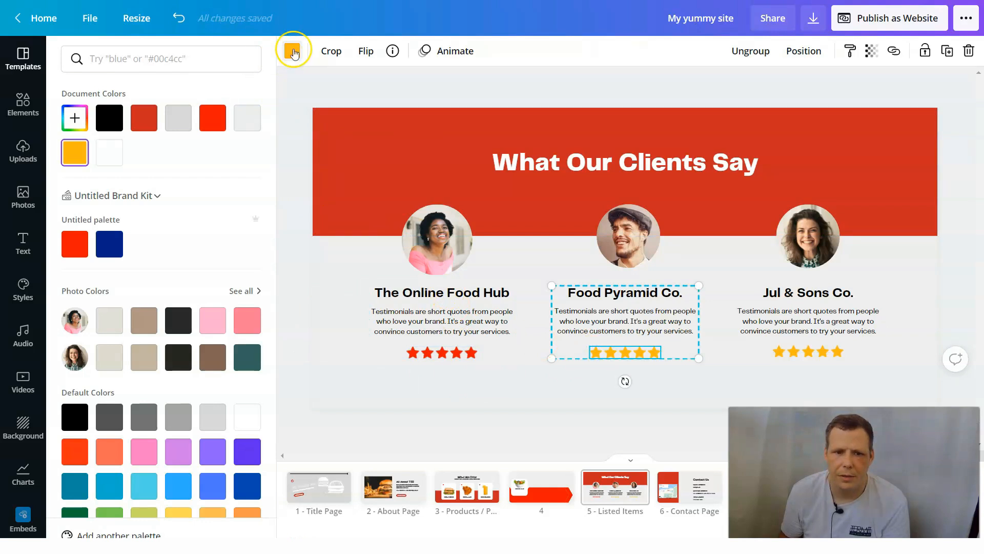
click(794, 352)
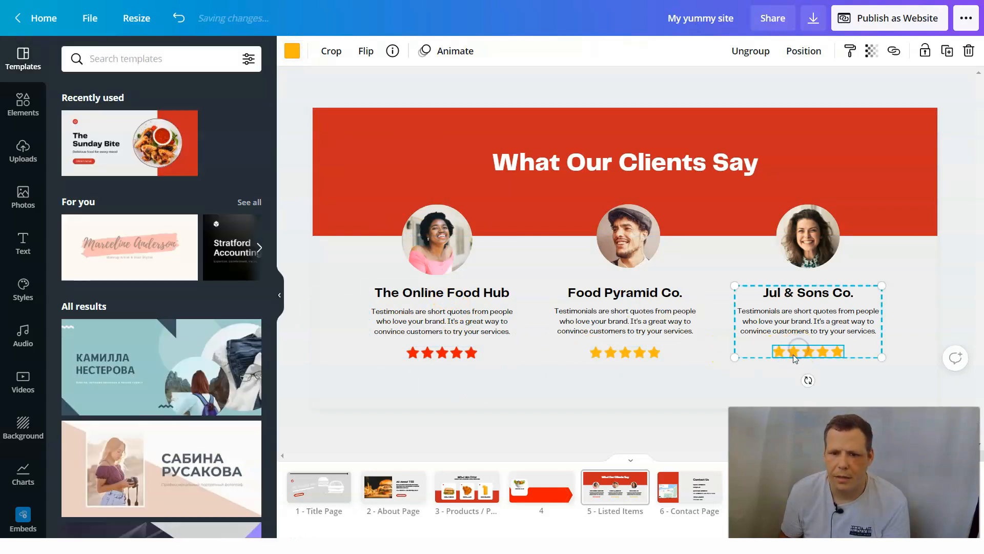
double_click(793, 353)
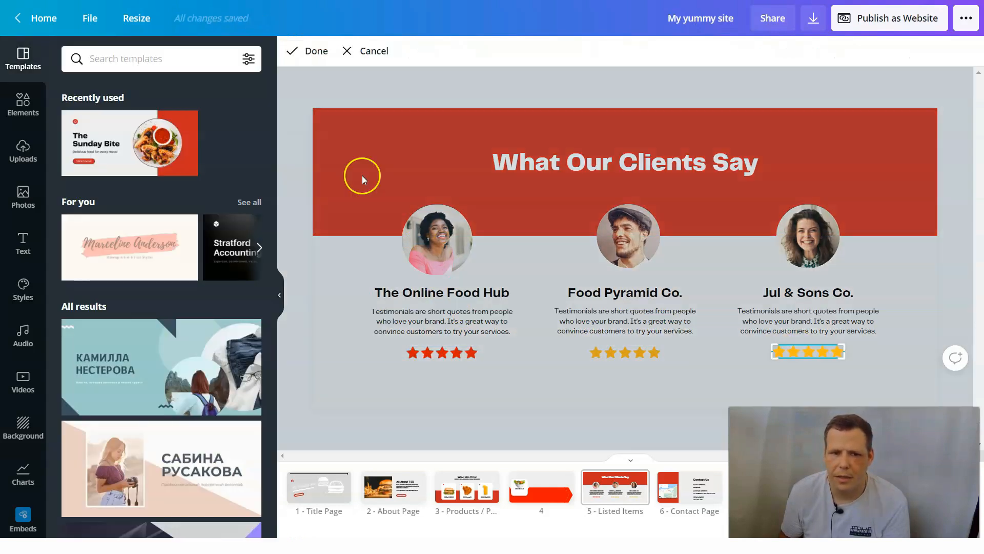
click(374, 50)
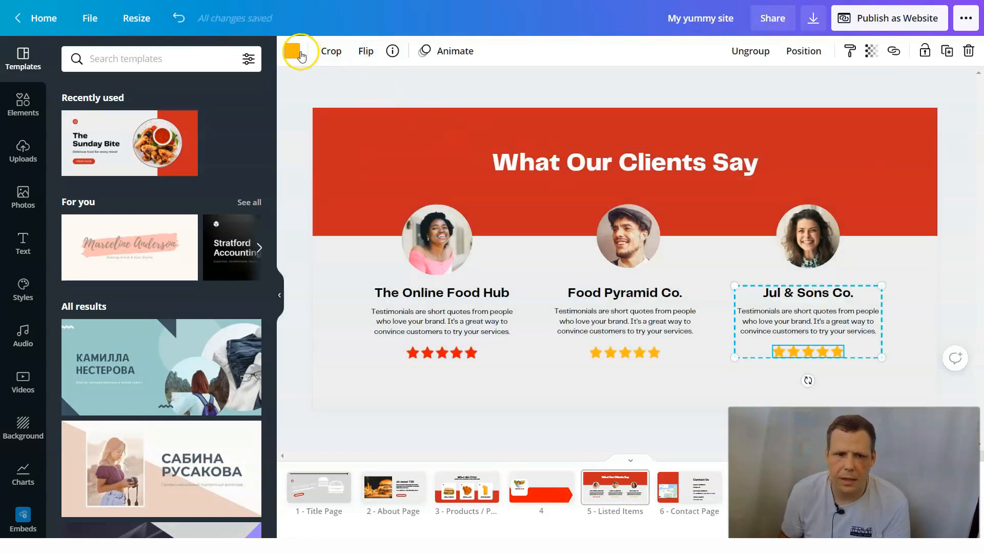
click(286, 53)
click(212, 118)
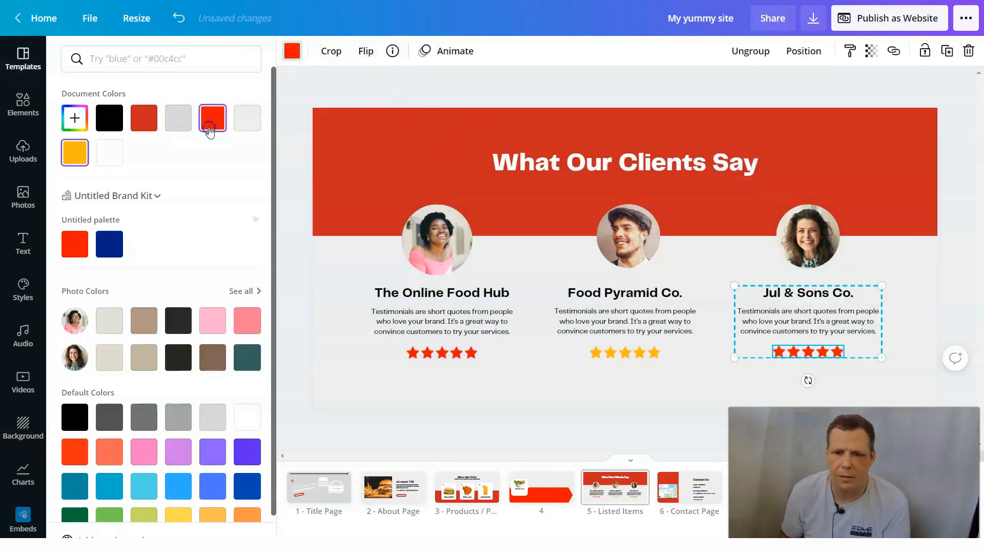
- Recolour the star rating under Food Pyramid Co. with the same bright red document color
click(624, 352)
click(624, 352)
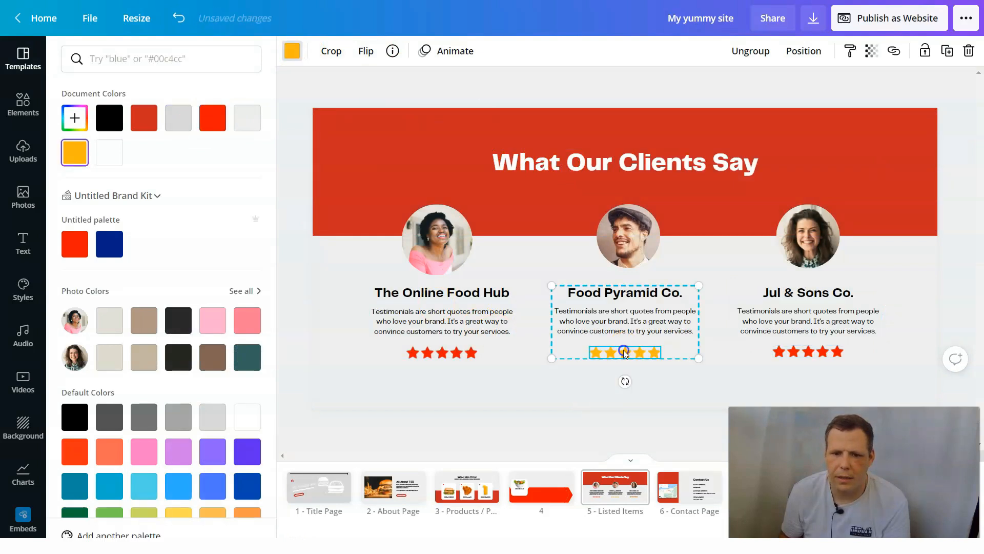
click(290, 51)
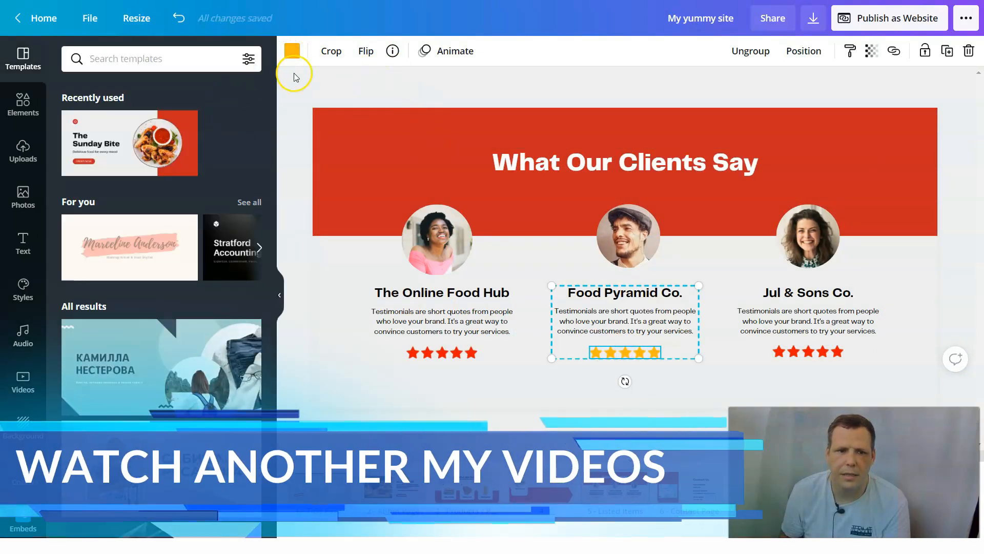
click(294, 50)
click(212, 118)
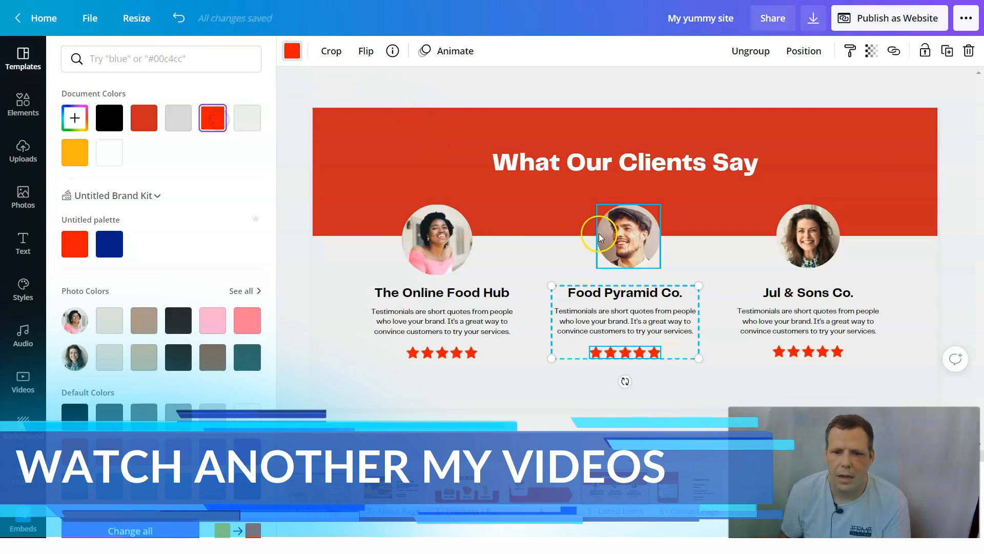
click(719, 252)
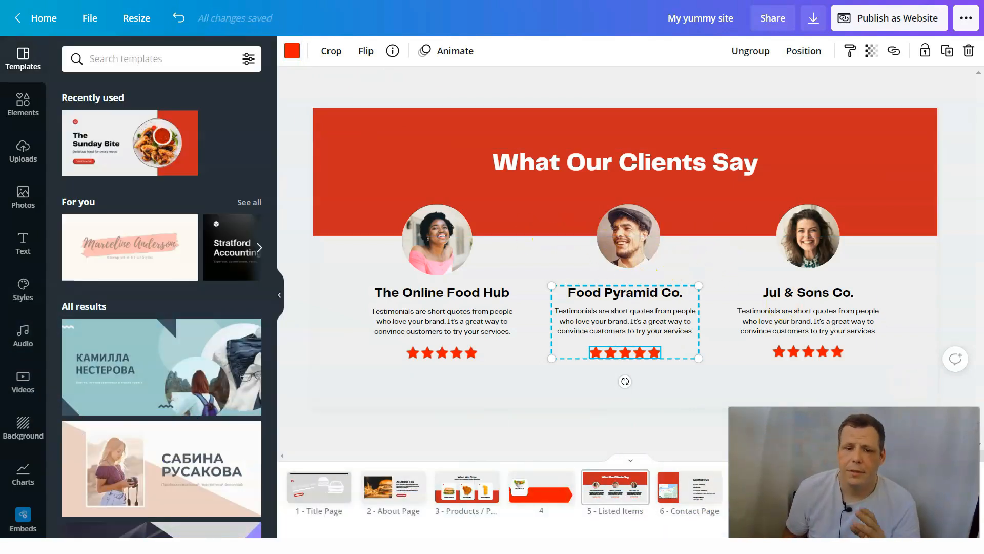
- Open the website publishing options for the design
click(915, 18)
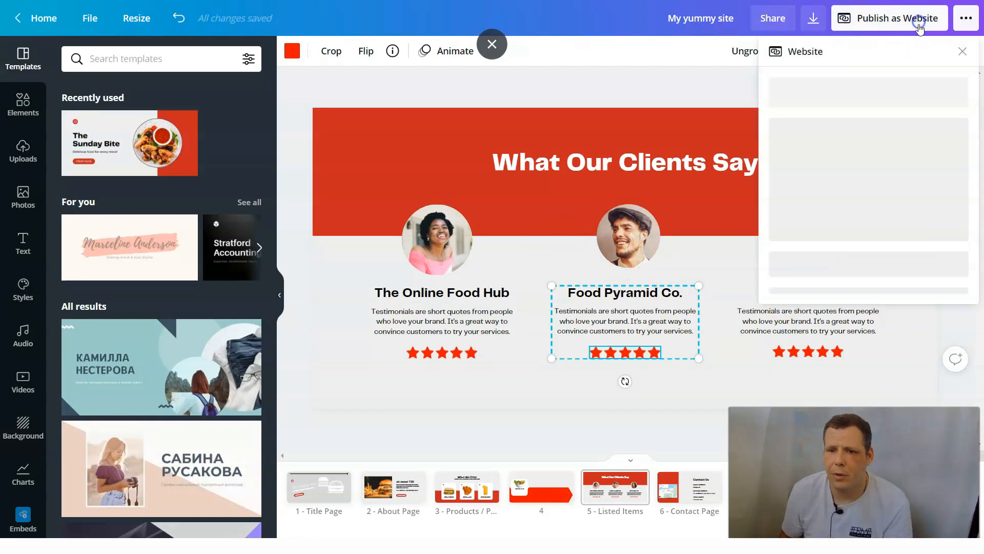